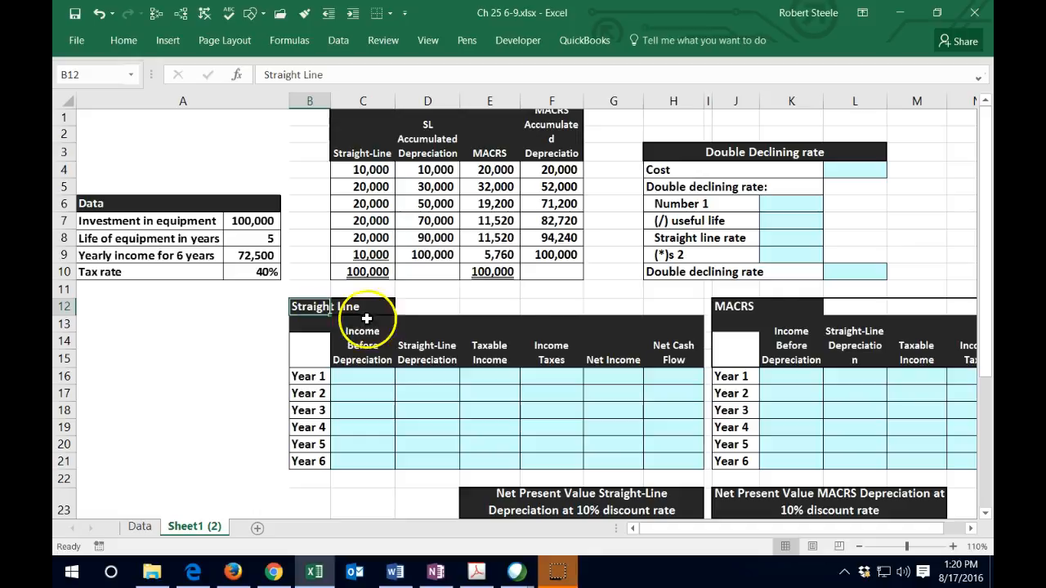
Step: Examine the MACRS section heading and the formulas in the straight-line depreciation column, C4 to C9
{"action": "left_click", "coordinate": [739, 314]}
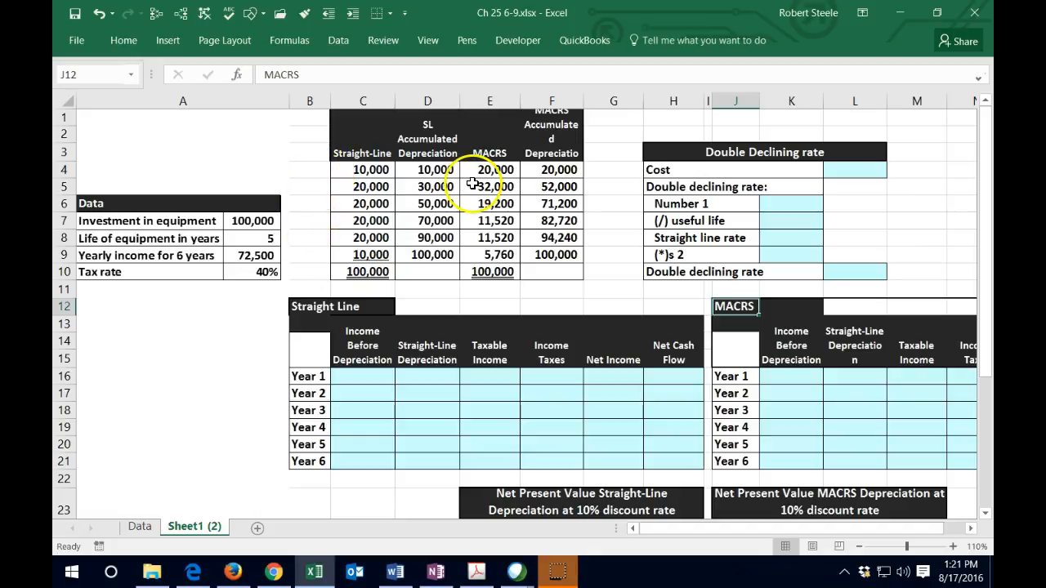
{"action": "left_click", "coordinate": [315, 171]}
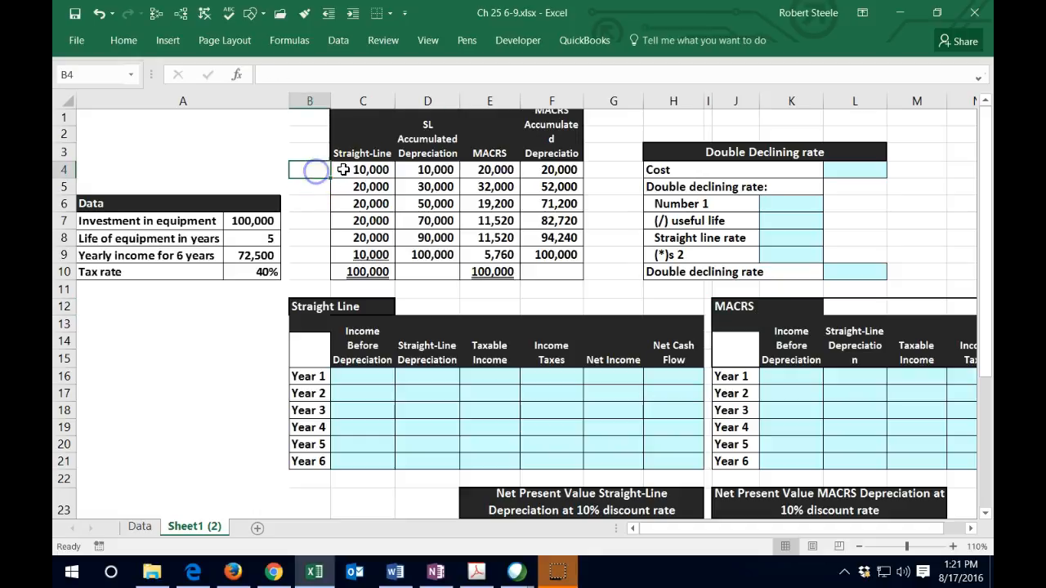
{"action": "left_click", "coordinate": [363, 170]}
{"action": "left_click", "coordinate": [381, 190]}
{"action": "key", "text": "Down"}
{"action": "key", "text": "Down"}
{"action": "key", "text": "Down"}
{"action": "key", "text": "Down"}
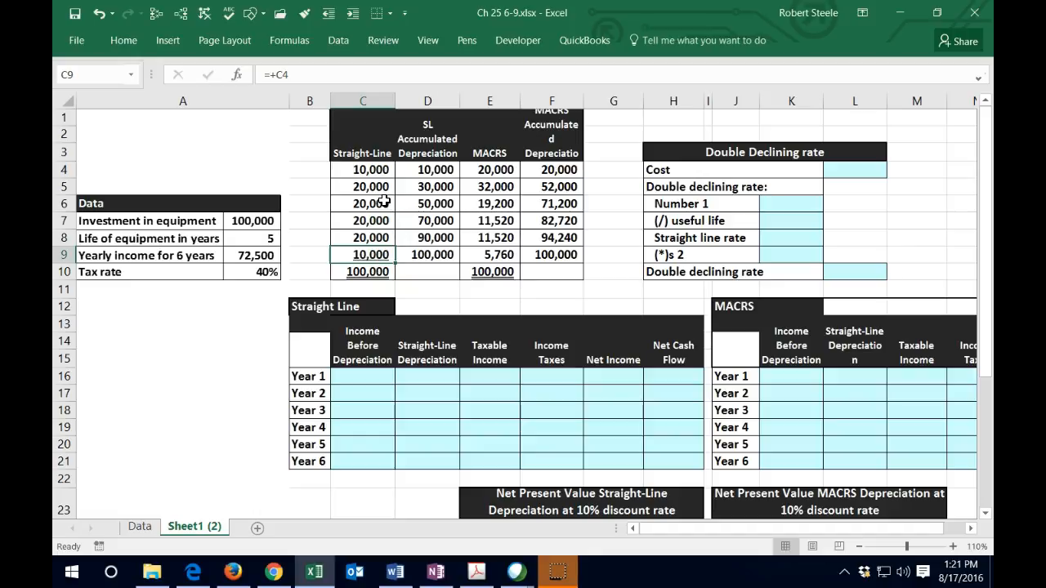
{"action": "left_click", "coordinate": [370, 170]}
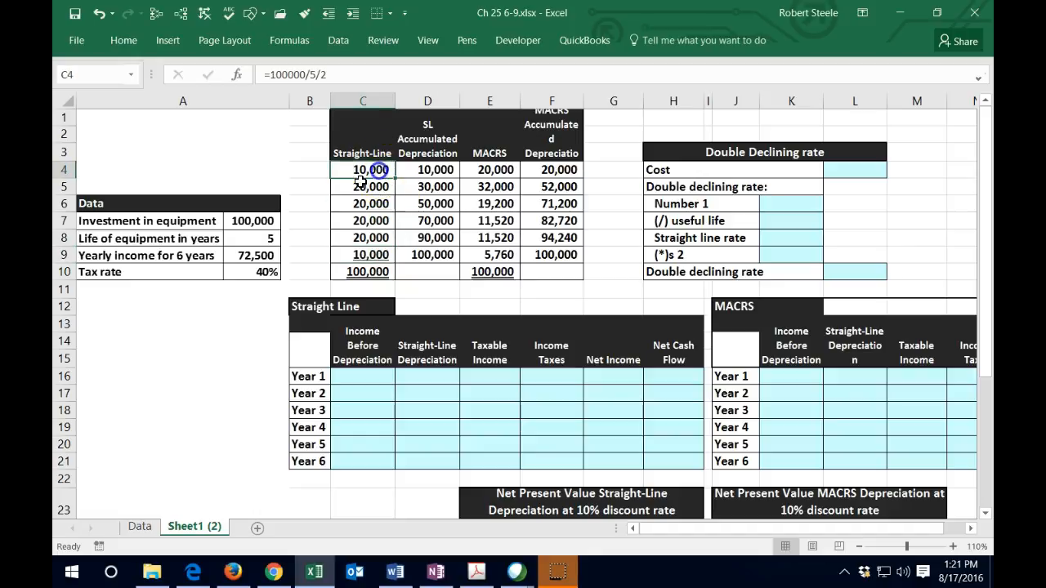
{"action": "left_click", "coordinate": [290, 238]}
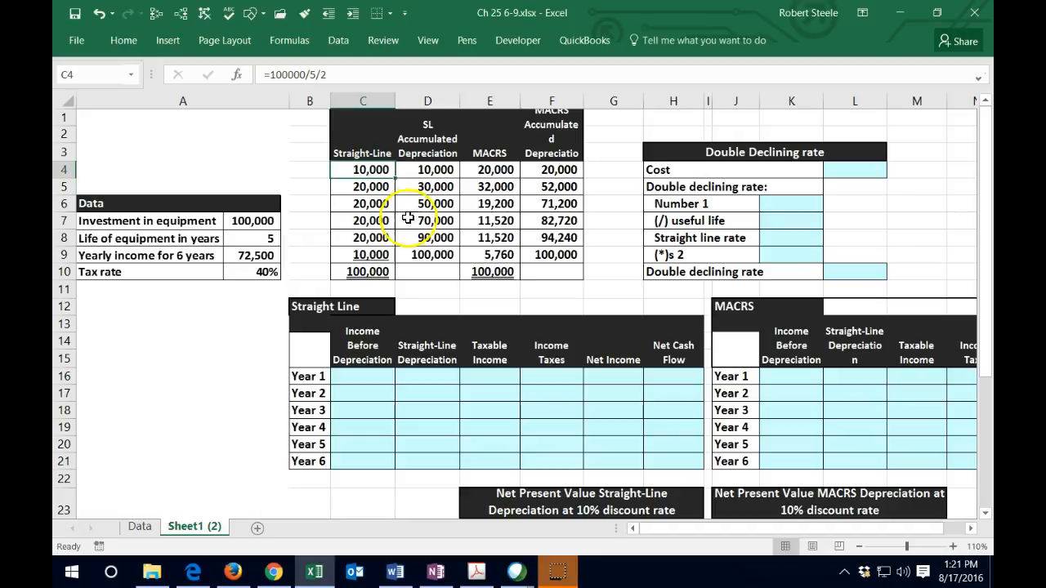
Step: Open Calculator and compute the first-year straight-line depreciation by dividing 100000 by 5 and the result by 2
{"action": "key", "text": "XF86Calculator"}
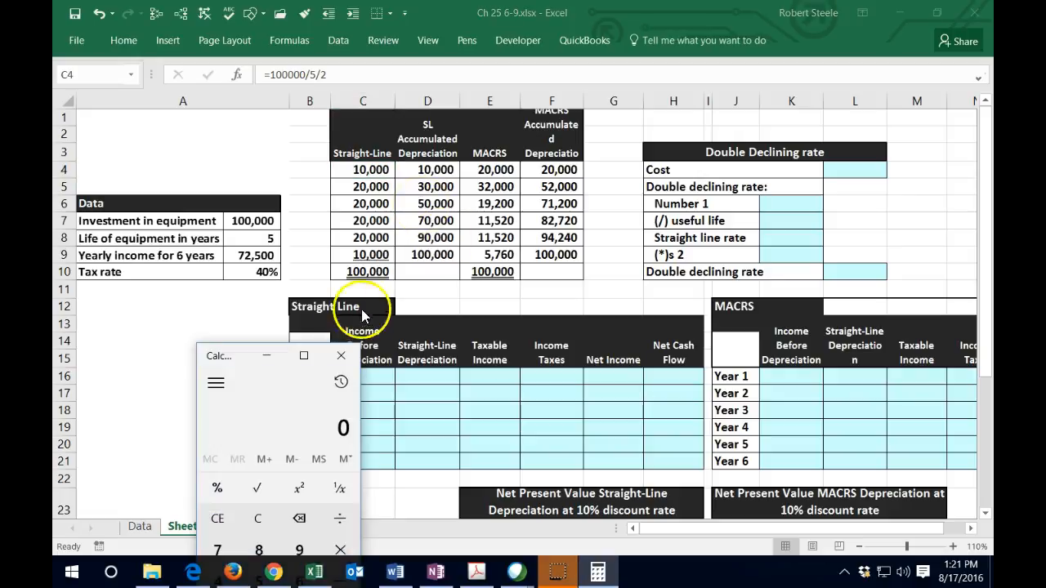
{"action": "left_click_drag", "start_coordinate": [233, 357], "coordinate": [556, 112]}
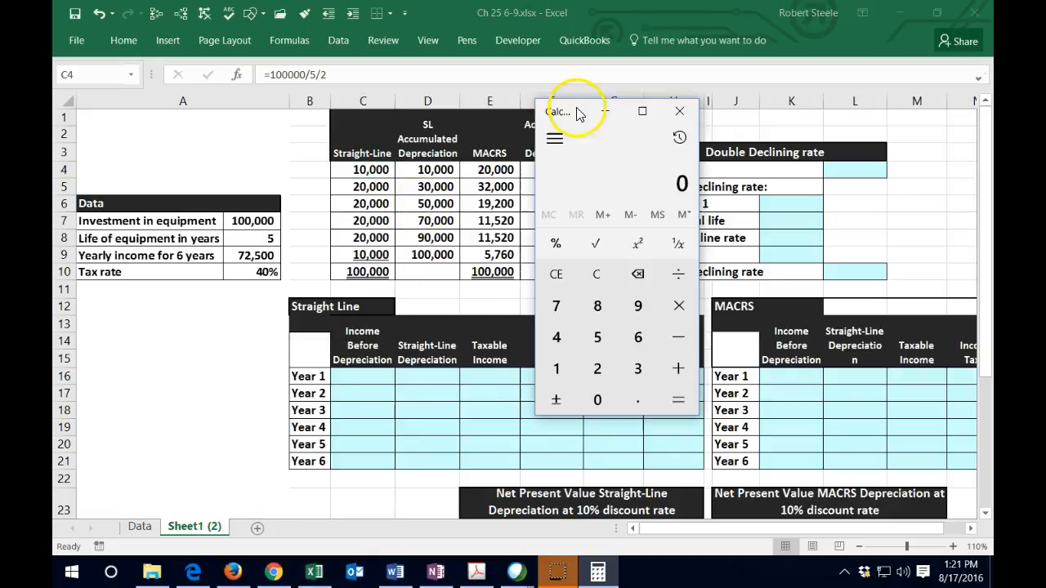
{"action": "type", "text": "100000"}
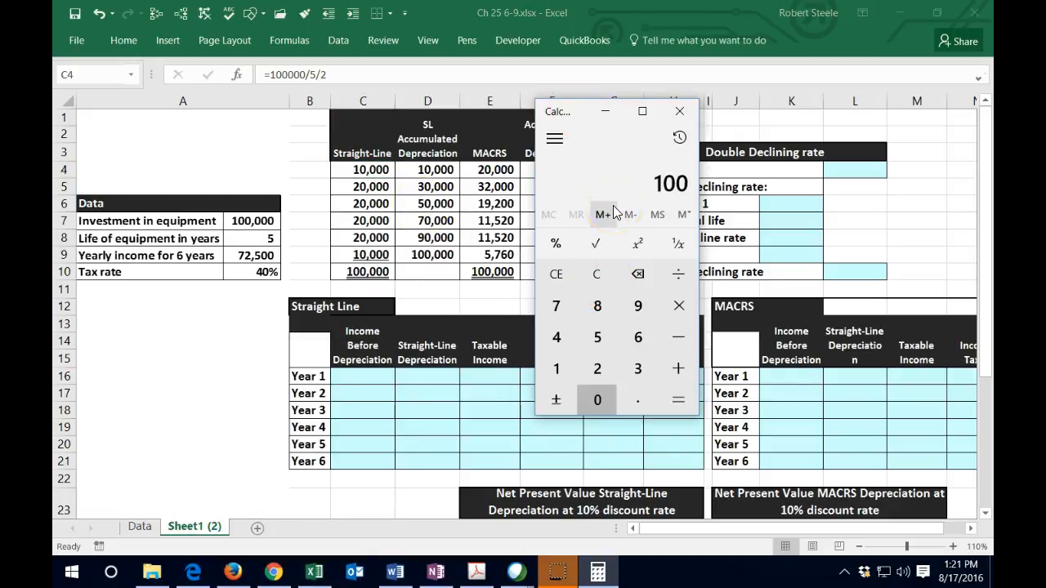
{"action": "type", "text": "/5"}
{"action": "key", "text": "Return"}
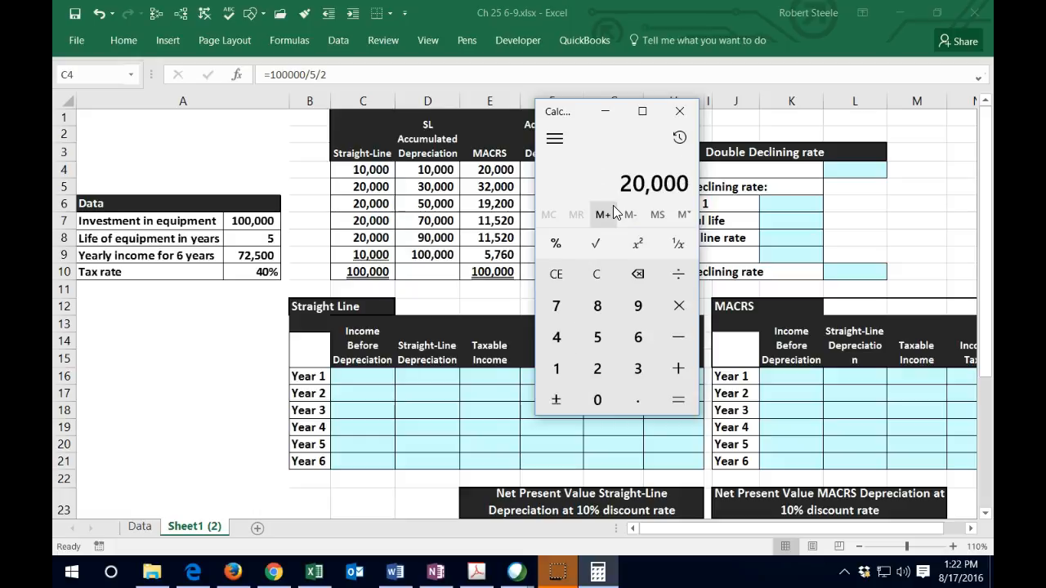
{"action": "type", "text": "/2"}
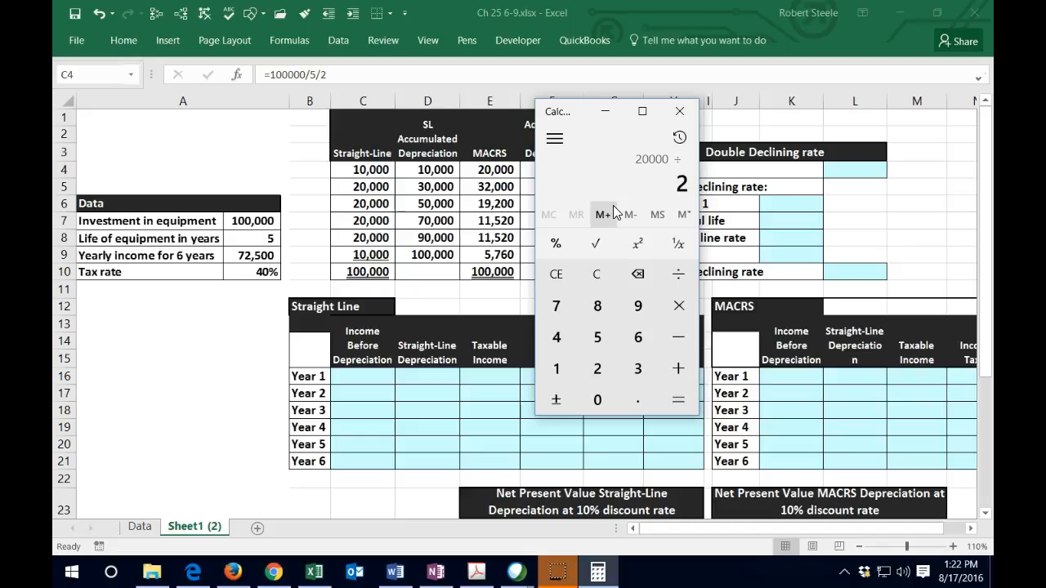
{"action": "key", "text": "Return"}
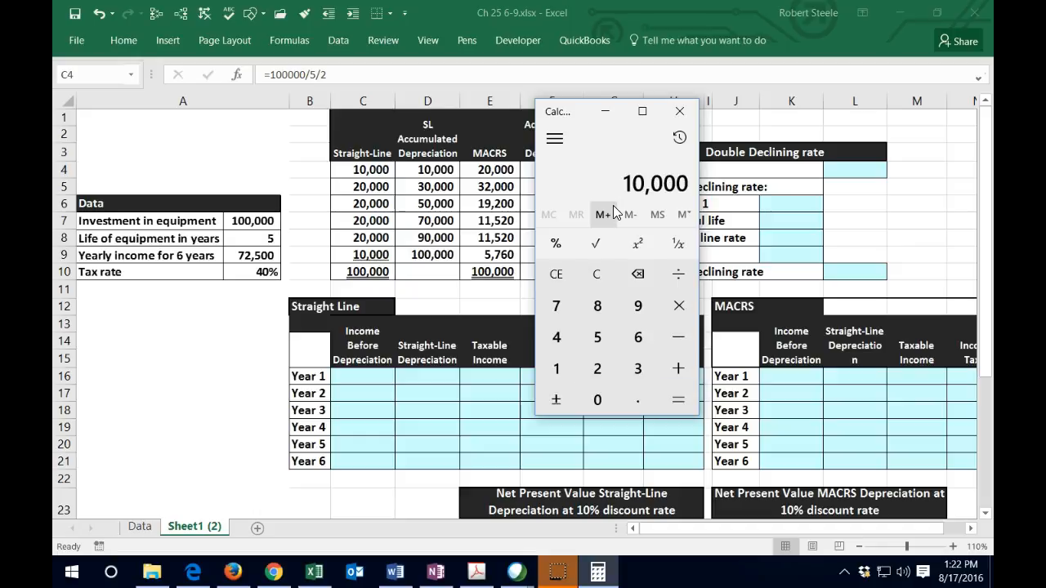
Step: Return to the Excel workbook and check the straight-line amounts in C6 and C7 and the first MACRS amount in E4
{"action": "left_click", "coordinate": [276, 317]}
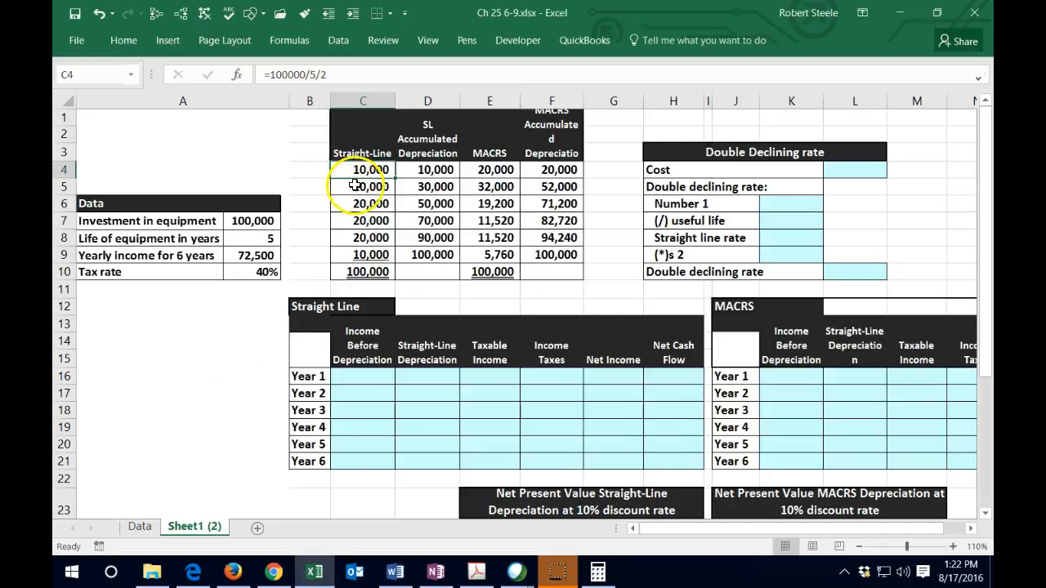
{"action": "left_click", "coordinate": [351, 204]}
{"action": "left_click", "coordinate": [357, 224]}
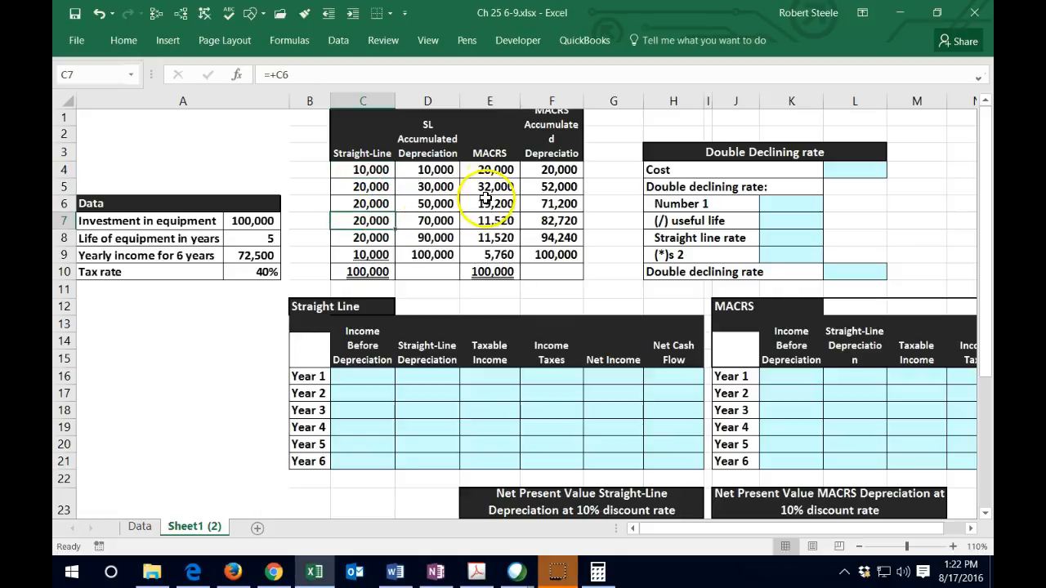
{"action": "left_click", "coordinate": [491, 170]}
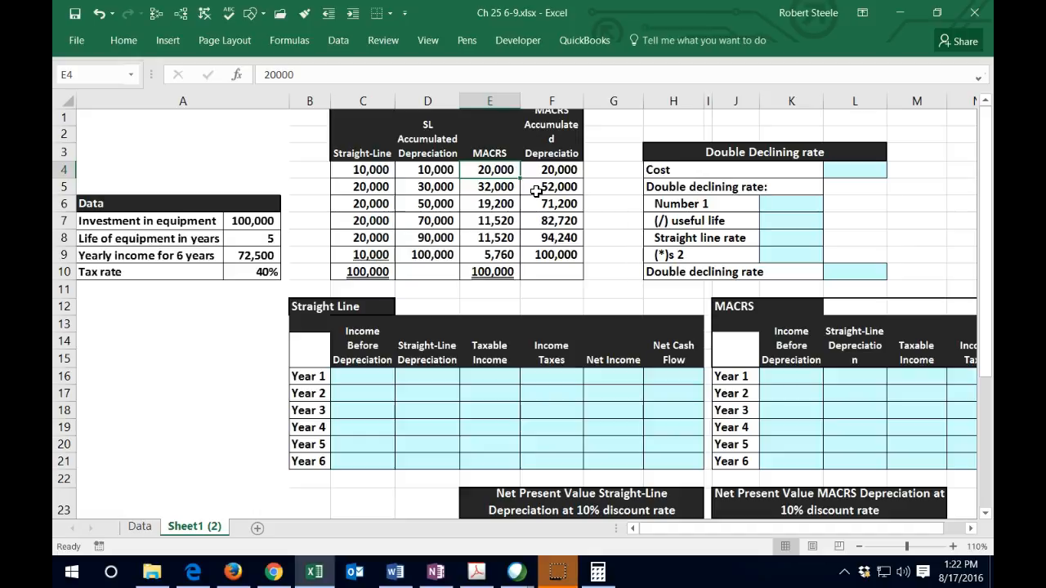
Step: Enter 100000 as the Cost in the Double Declining rate table
{"action": "left_click", "coordinate": [838, 170]}
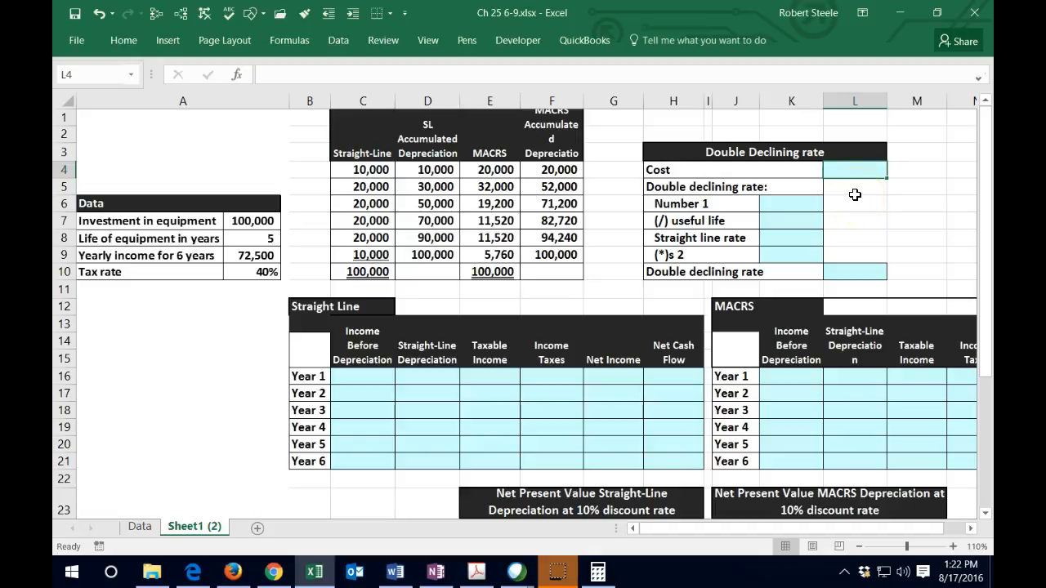
{"action": "type", "text": "100000"}
{"action": "key", "text": "Return"}
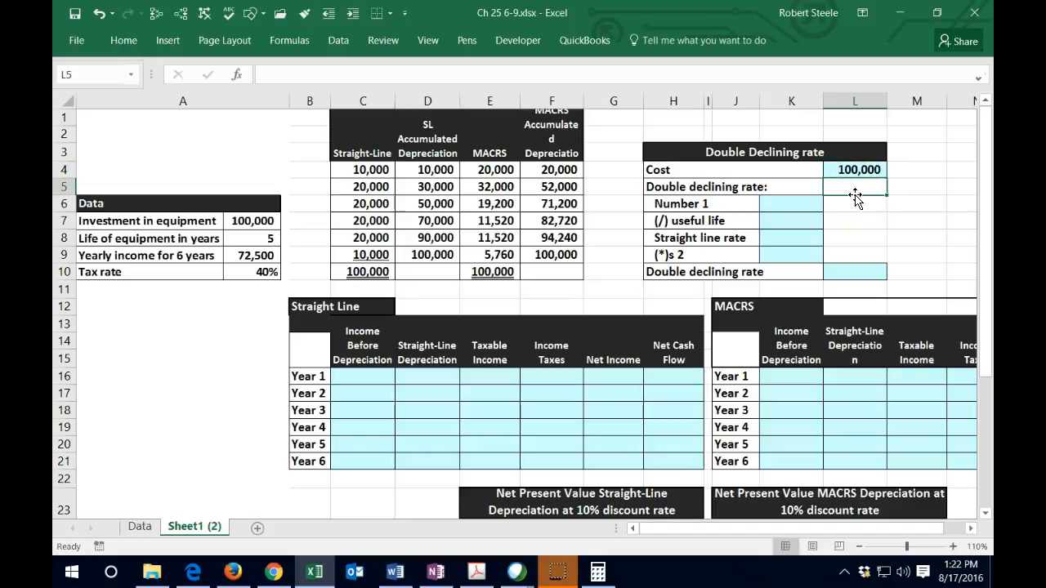
Step: Enter 1 for Number 1 and 5 for the useful life in the Double Declining rate table
{"action": "key", "text": "Down"}
{"action": "key", "text": "Left"}
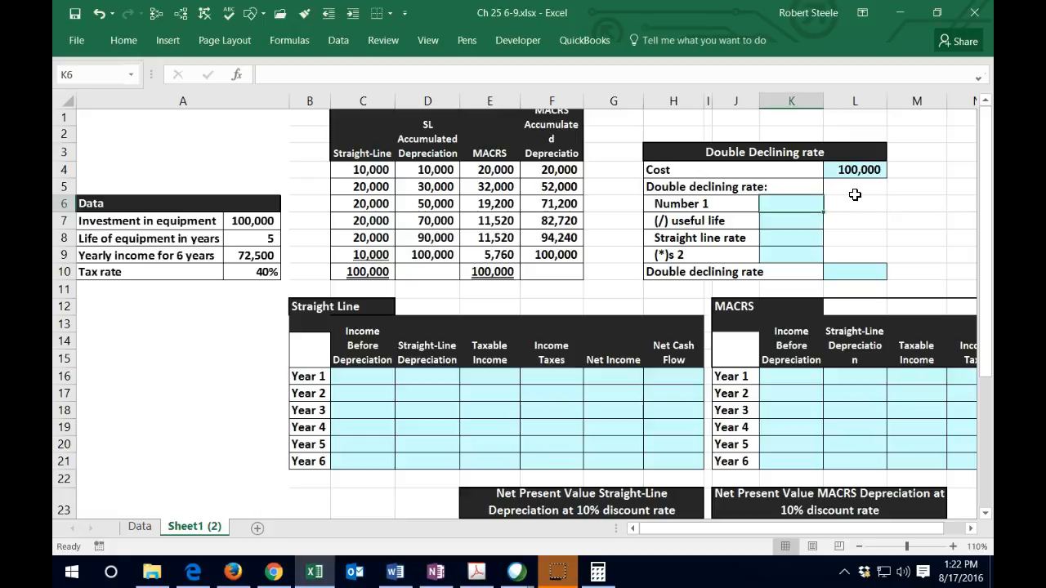
{"action": "type", "text": "1"}
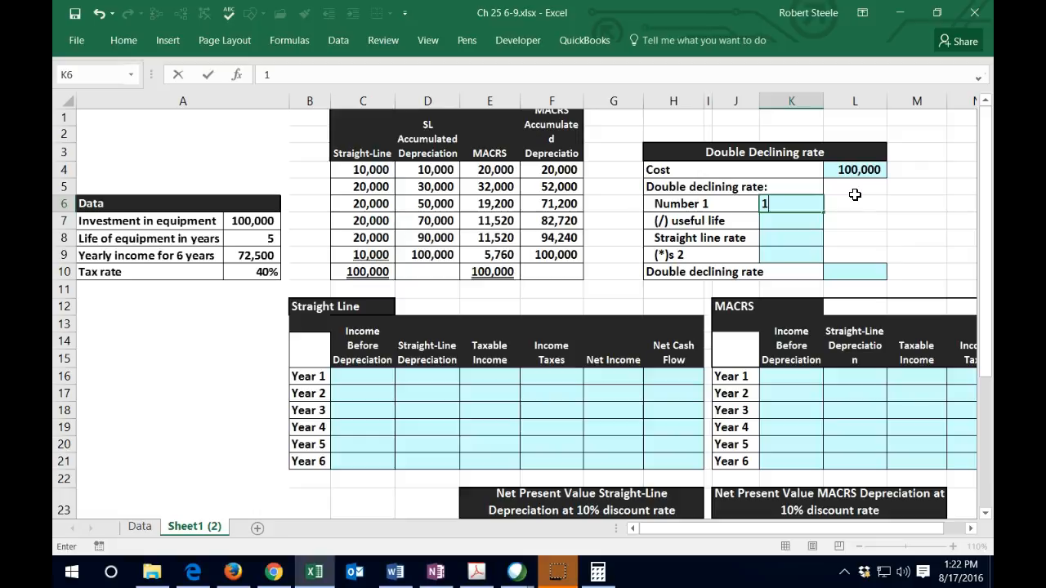
{"action": "key", "text": "Return"}
{"action": "type", "text": "5"}
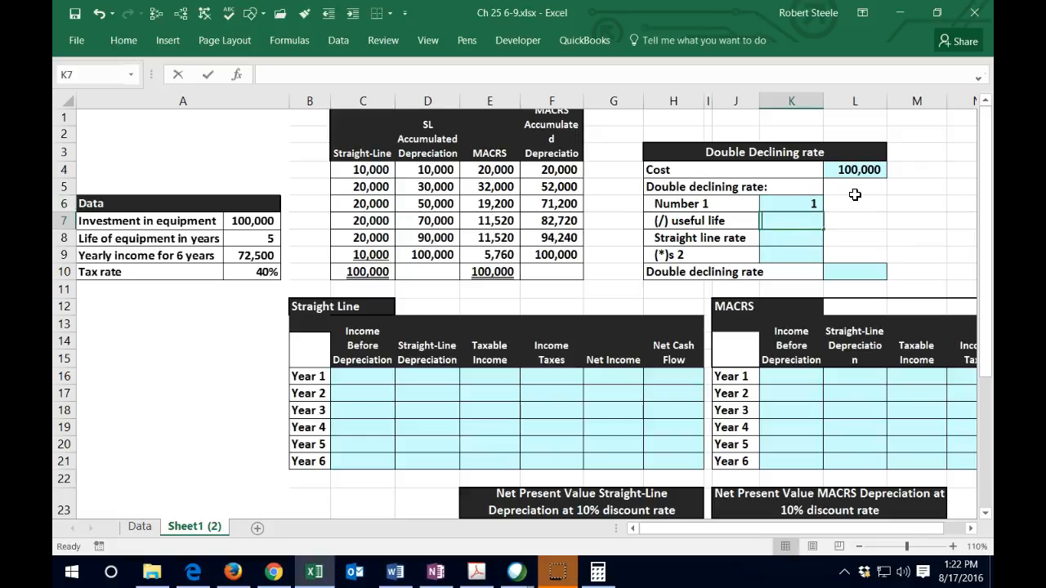
{"action": "key", "text": "Return"}
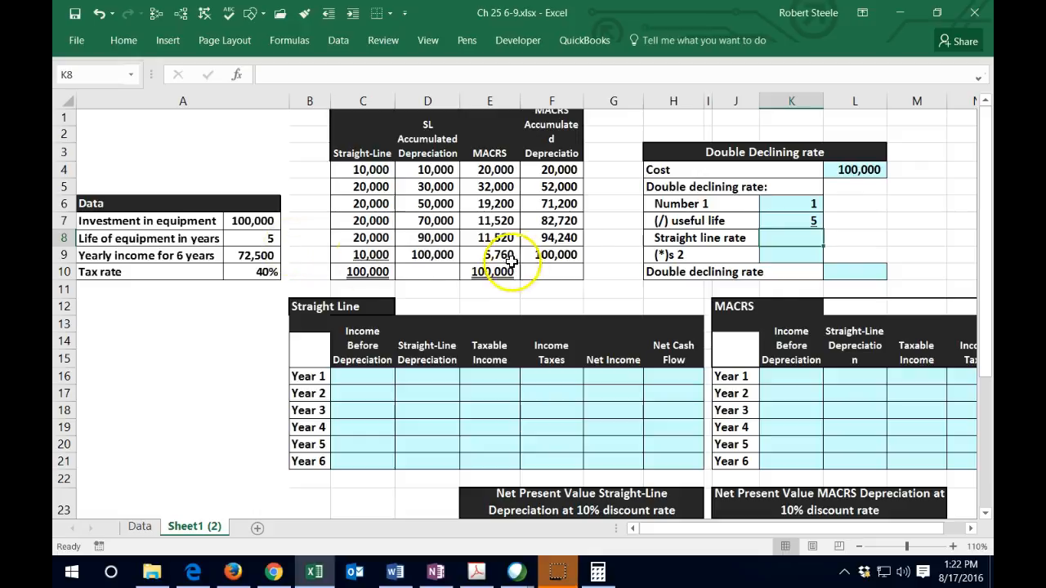
Step: Calculate the straight line rate in K8 by dividing Number 1 by the useful life, =K6/K7
{"action": "type", "text": "="}
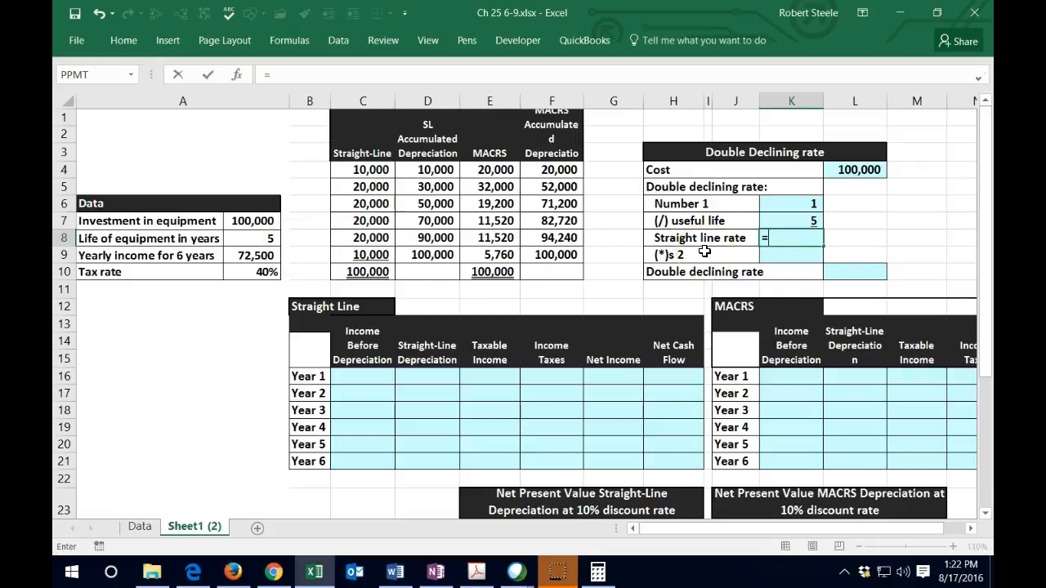
{"action": "left_click", "coordinate": [779, 204]}
{"action": "type", "text": "/"}
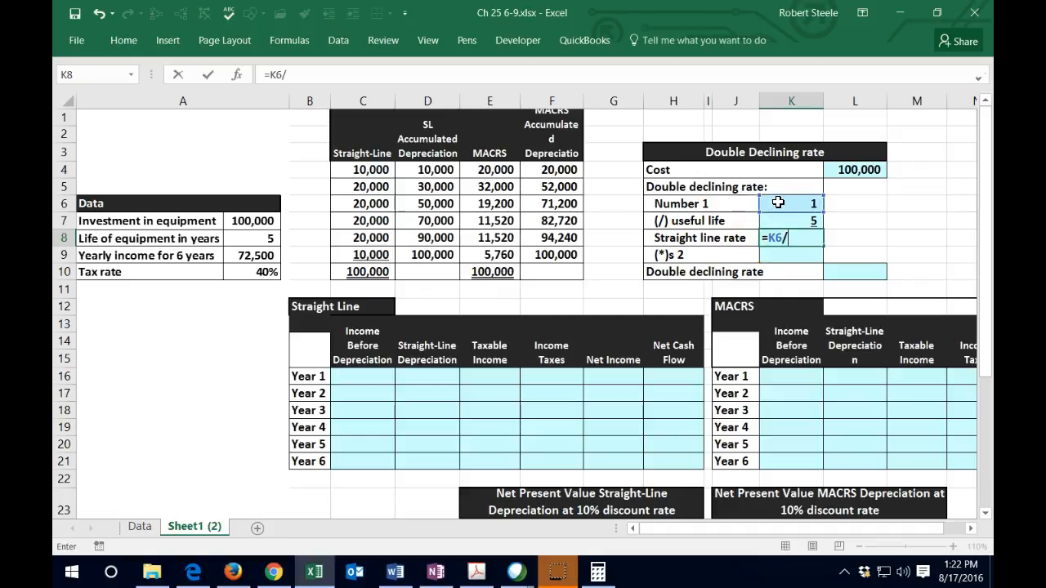
{"action": "left_click", "coordinate": [771, 221]}
{"action": "key", "text": "ctrl+Return"}
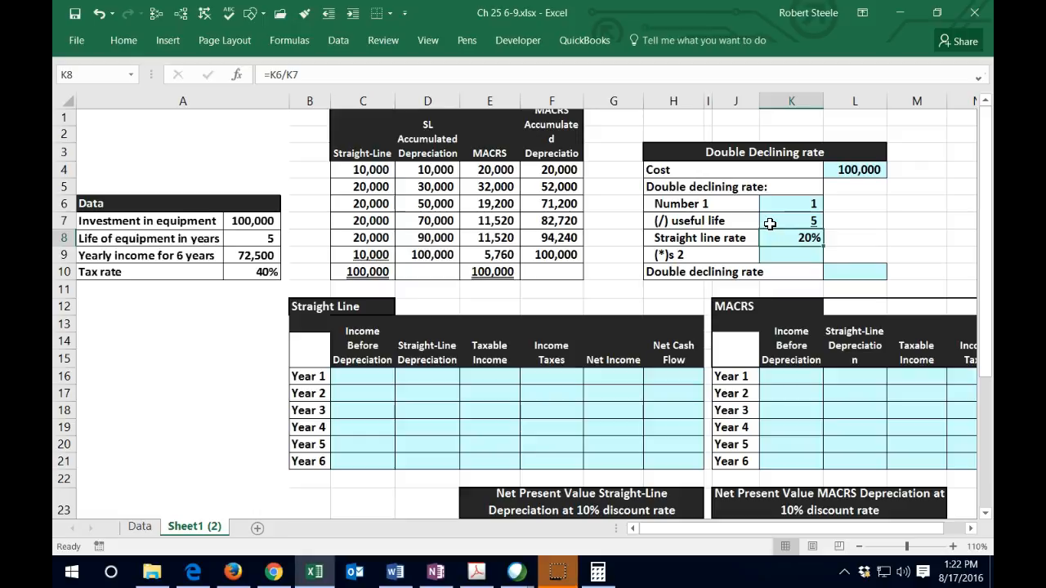
Step: Enter 2 as the multiplier in K9, below the straight line rate
{"action": "key", "text": "Down"}
{"action": "type", "text": "2"}
{"action": "key", "text": "Return"}
Step: Calculate the double declining rate in L10 by multiplying the straight line rate in K8 by the multiplier in K9
{"action": "key", "text": "Tab"}
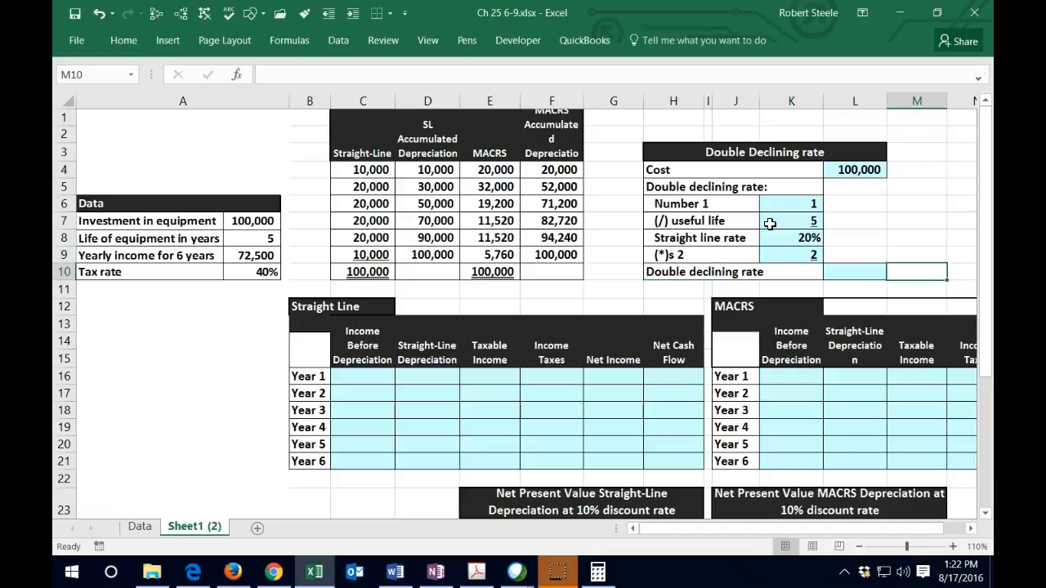
{"action": "type", "text": "="}
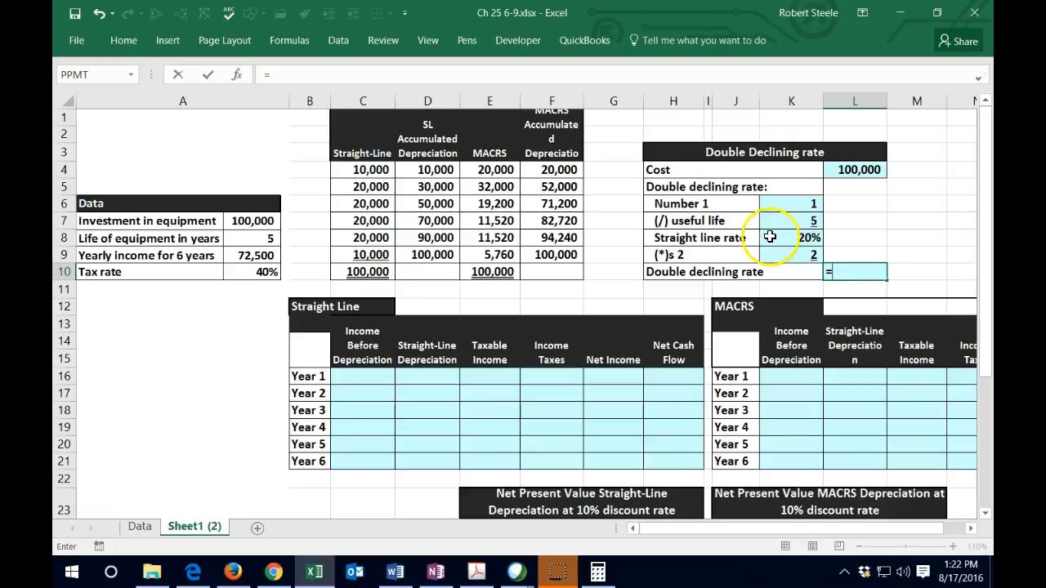
{"action": "left_click", "coordinate": [770, 237]}
{"action": "type", "text": "*"}
{"action": "left_click", "coordinate": [780, 252]}
{"action": "key", "text": "Return"}
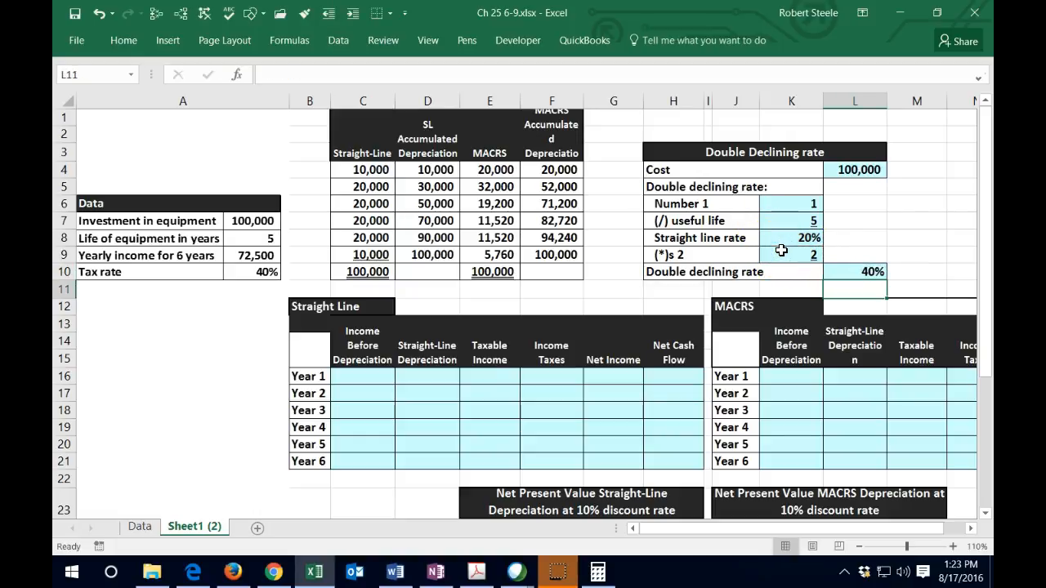
Step: Switch to Calculator and move its window clear of the MACRS accumulated depreciation column
{"action": "key", "text": "alt+Tab"}
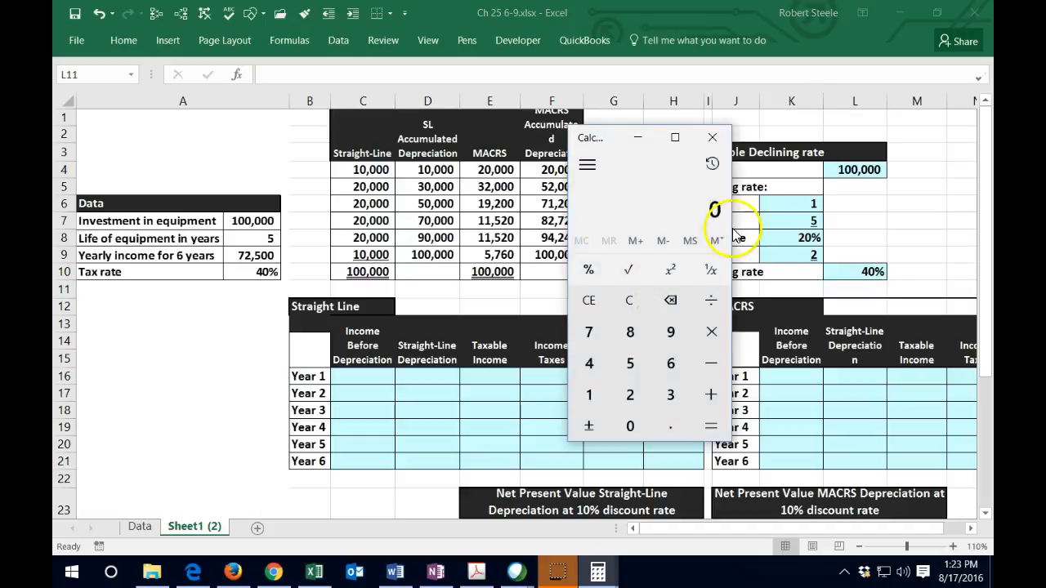
{"action": "left_click_drag", "start_coordinate": [612, 140], "coordinate": [703, 140]}
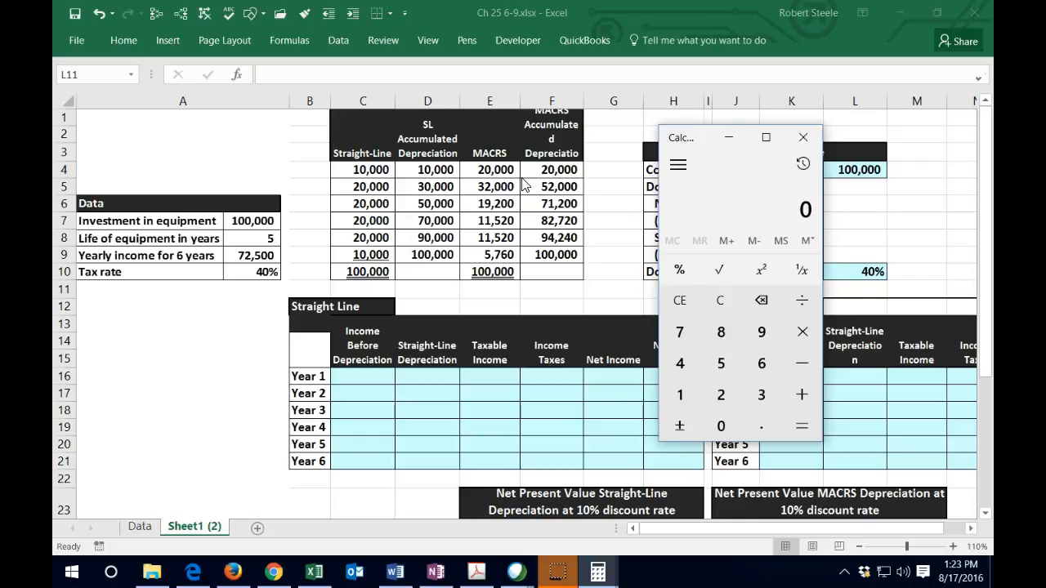
{"action": "type", "text": "100000"}
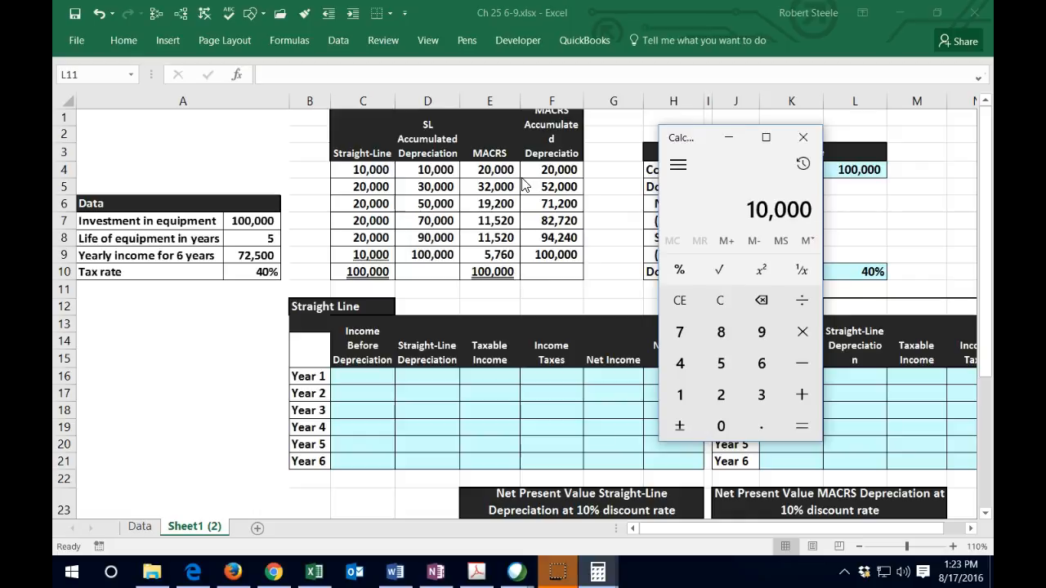
{"action": "key", "text": "asterisk"}
{"action": "type", "text": "."}
{"action": "type", "text": "4"}
{"action": "key", "text": "Return"}
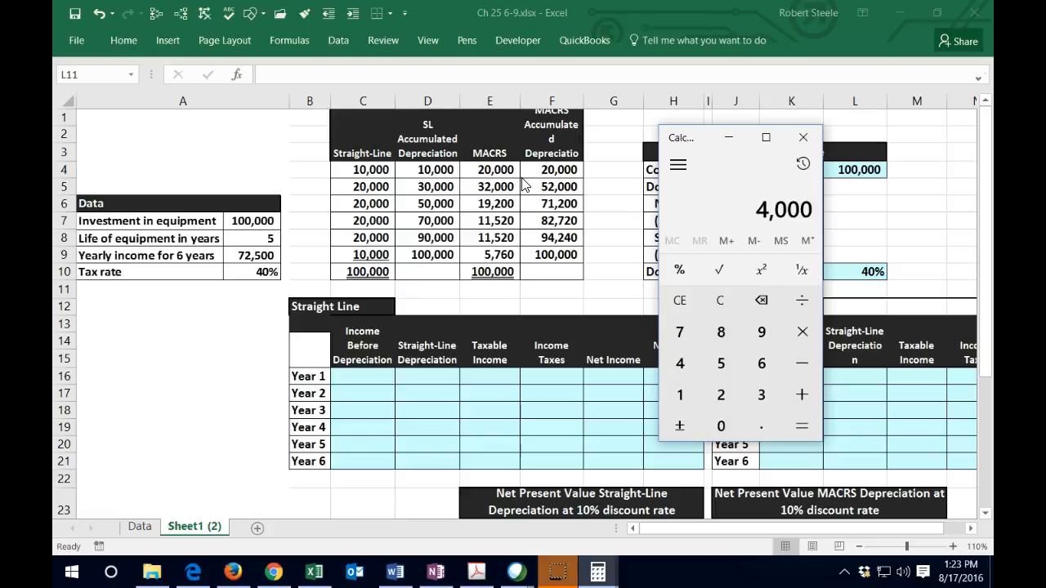
{"action": "left_click", "coordinate": [723, 302]}
Step: Compute the first-year MACRS depreciation by multiplying 100000 by 0.4 and dividing the result by 2
{"action": "type", "text": "100000"}
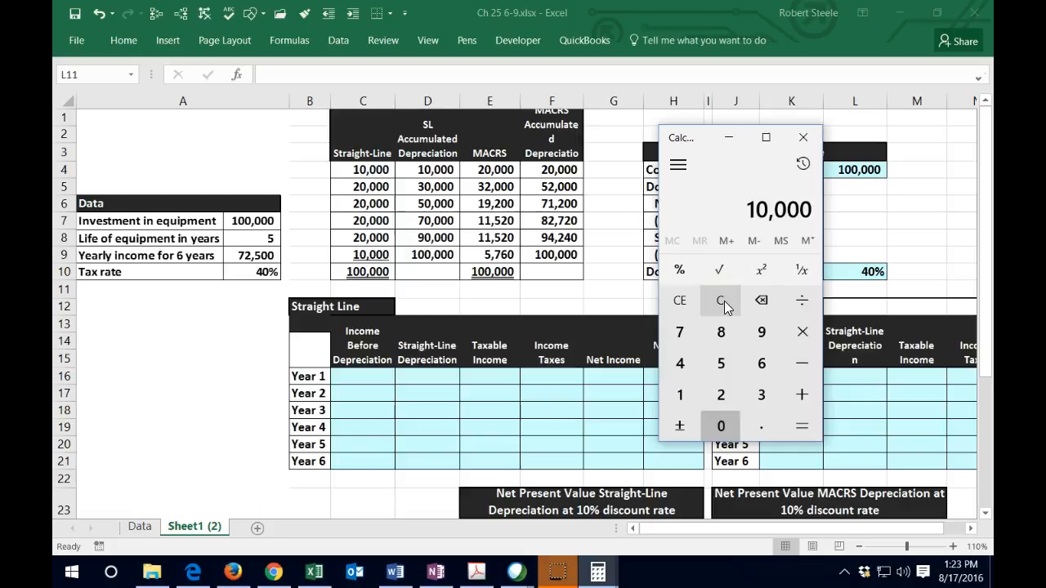
{"action": "type", "text": "*.4"}
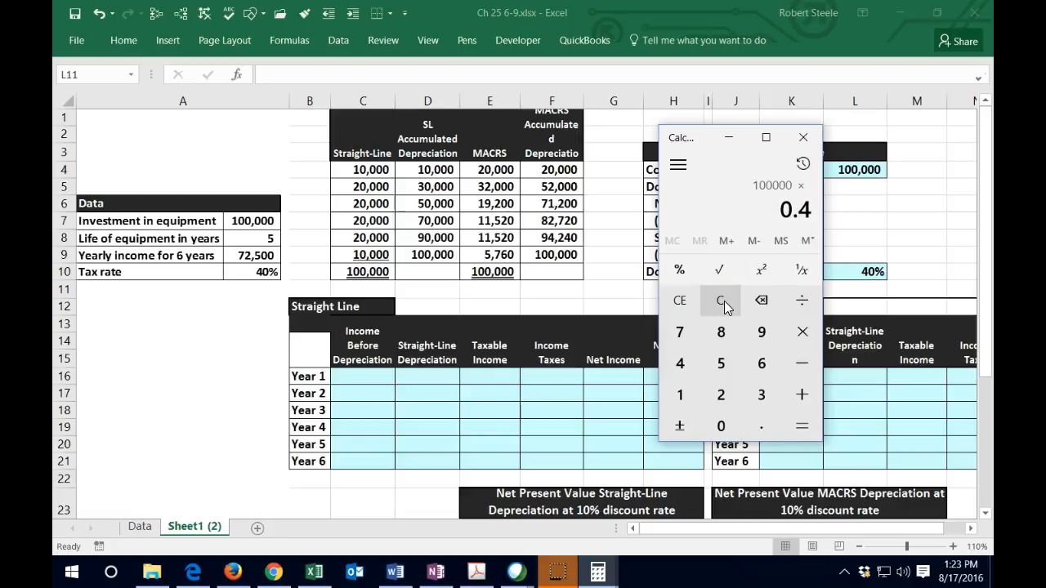
{"action": "key", "text": "Return"}
{"action": "left_click", "coordinate": [723, 309]}
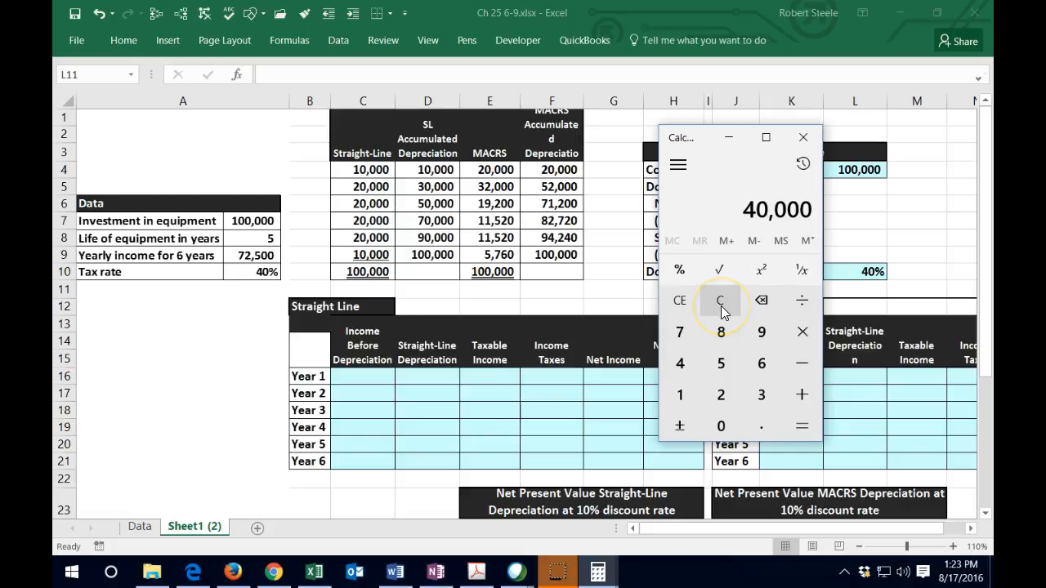
{"action": "type", "text": "/2"}
{"action": "key", "text": "Return"}
Step: Compute the second-year MACRS depreciation by subtracting 20,000 from 100,000 and multiplying the result by 0.4
{"action": "left_click", "coordinate": [721, 311]}
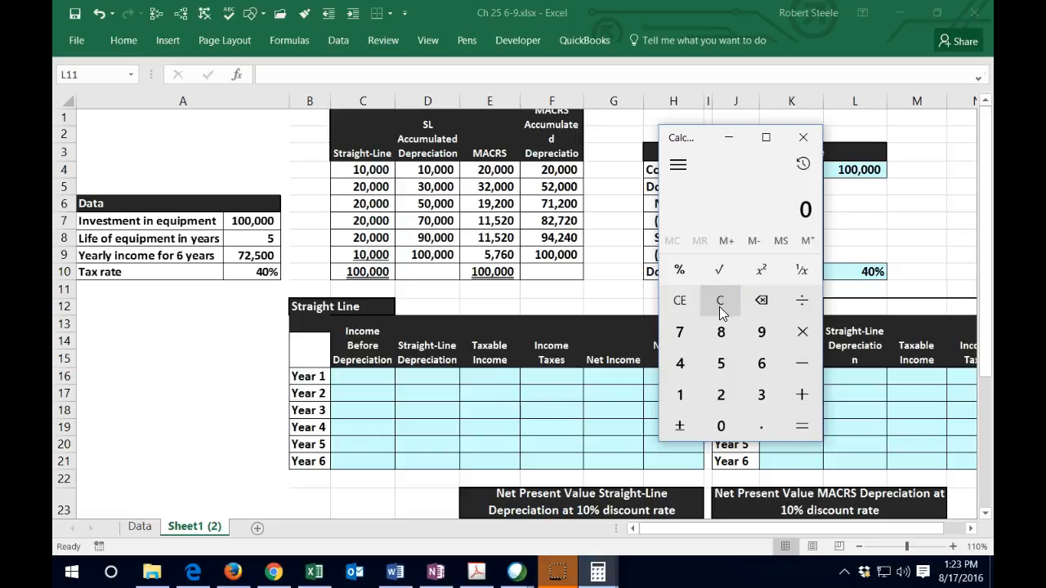
{"action": "type", "text": "100000 - "}
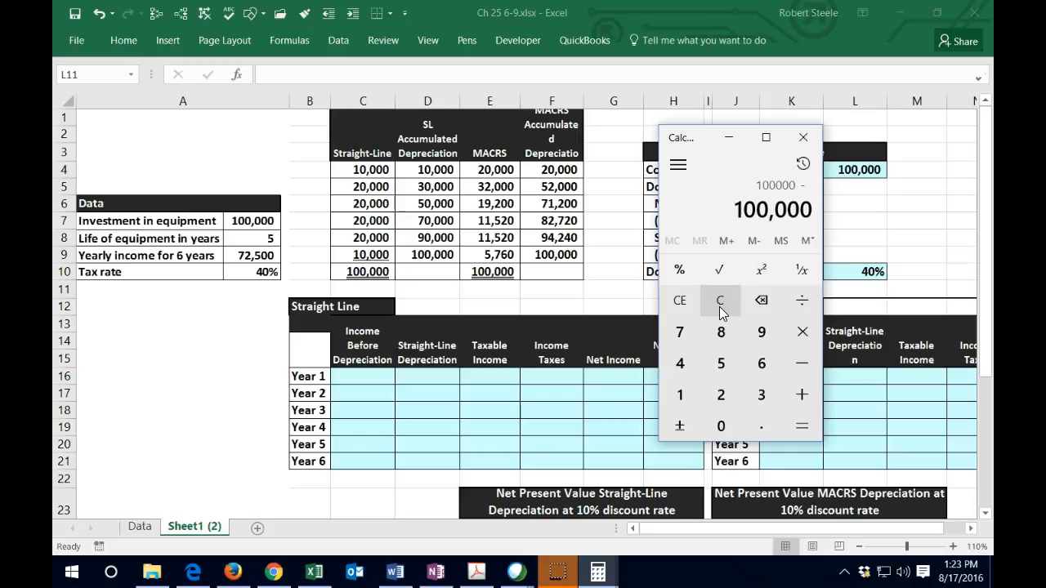
{"action": "type", "text": "20,000"}
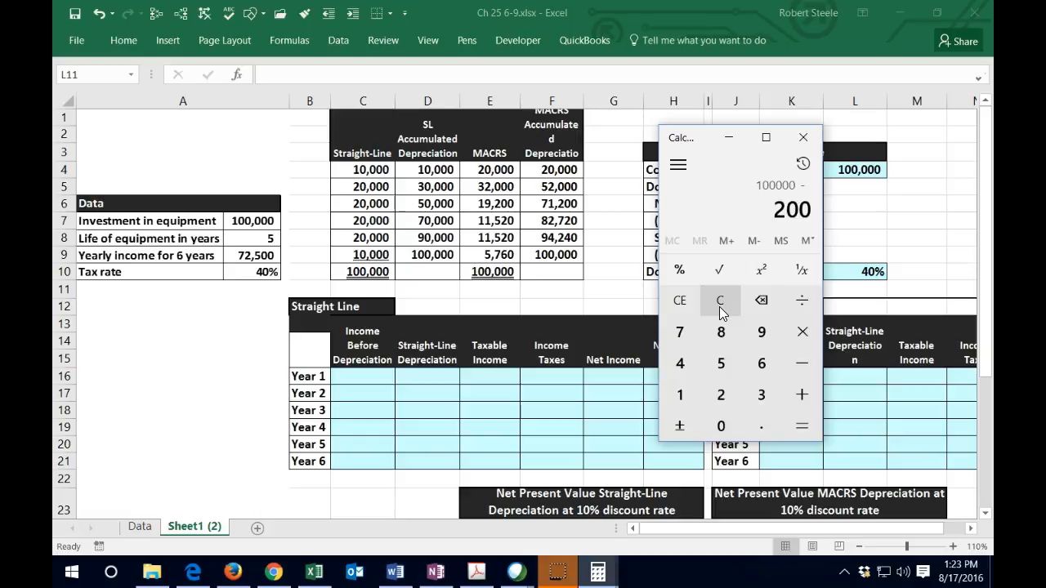
{"action": "key", "text": "Return"}
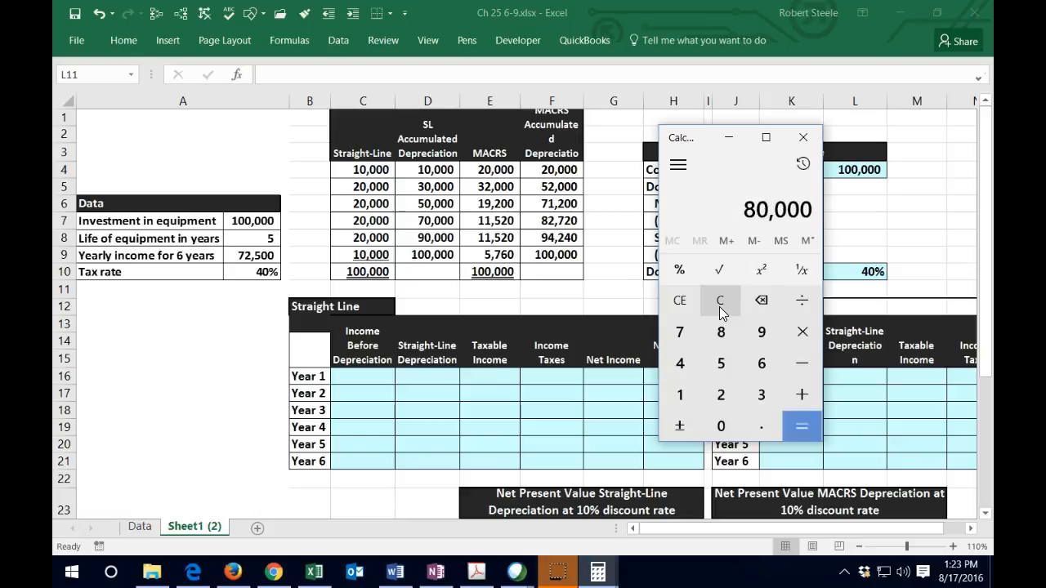
{"action": "type", "text": "*.4"}
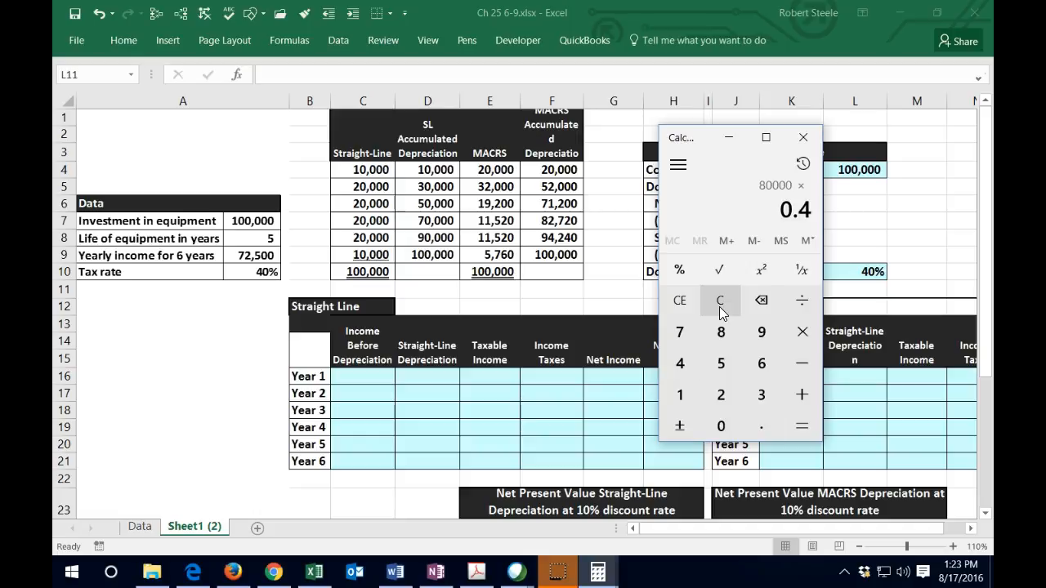
{"action": "key", "text": "Return"}
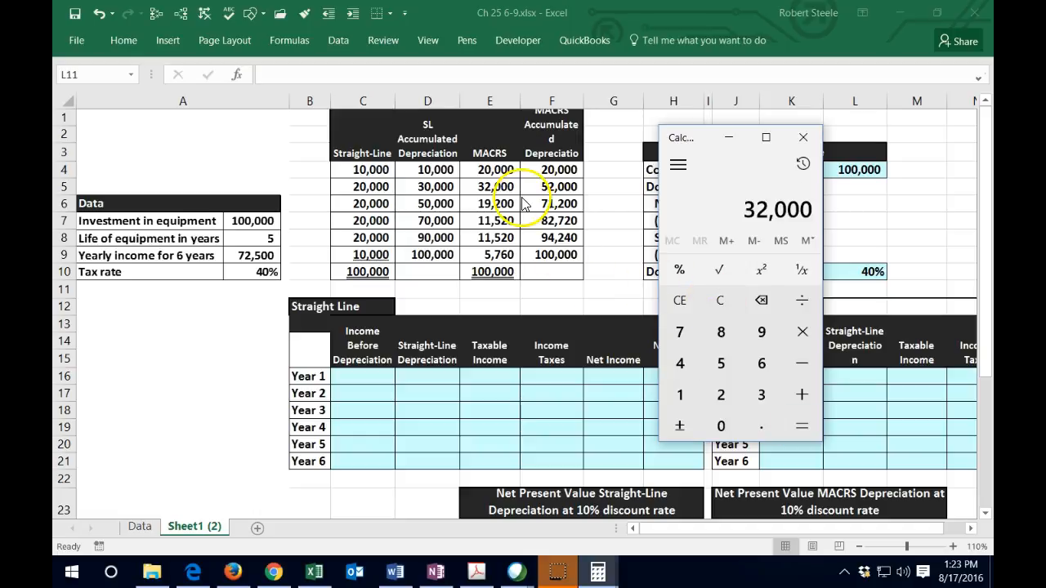
Step: Switch back to Excel and compare the first-year MACRS amount in E4 with the straight-line accumulated depreciation in D4
{"action": "key", "text": "alt+Tab"}
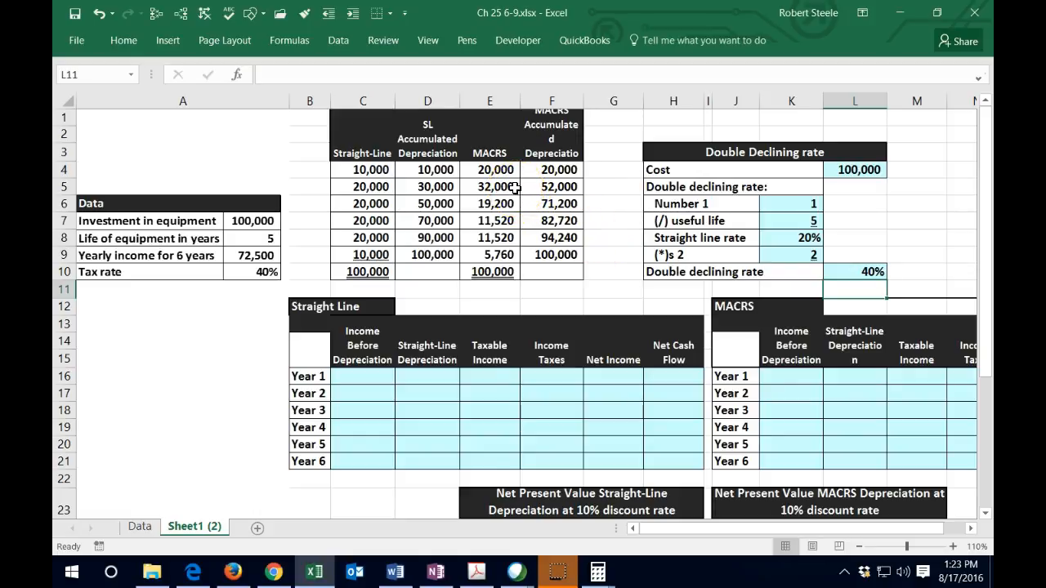
{"action": "left_click", "coordinate": [492, 169]}
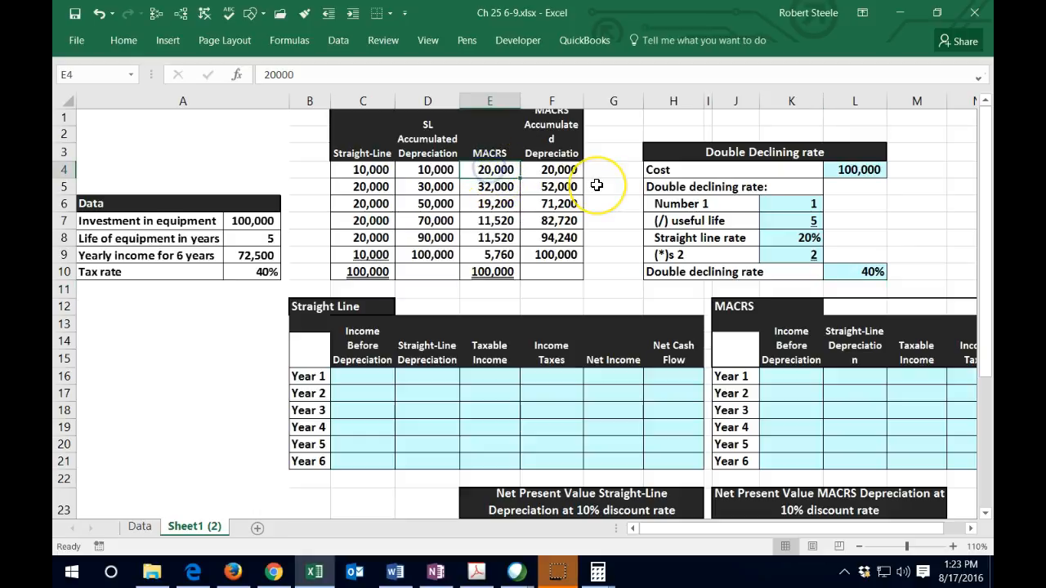
{"action": "left_click", "coordinate": [445, 173]}
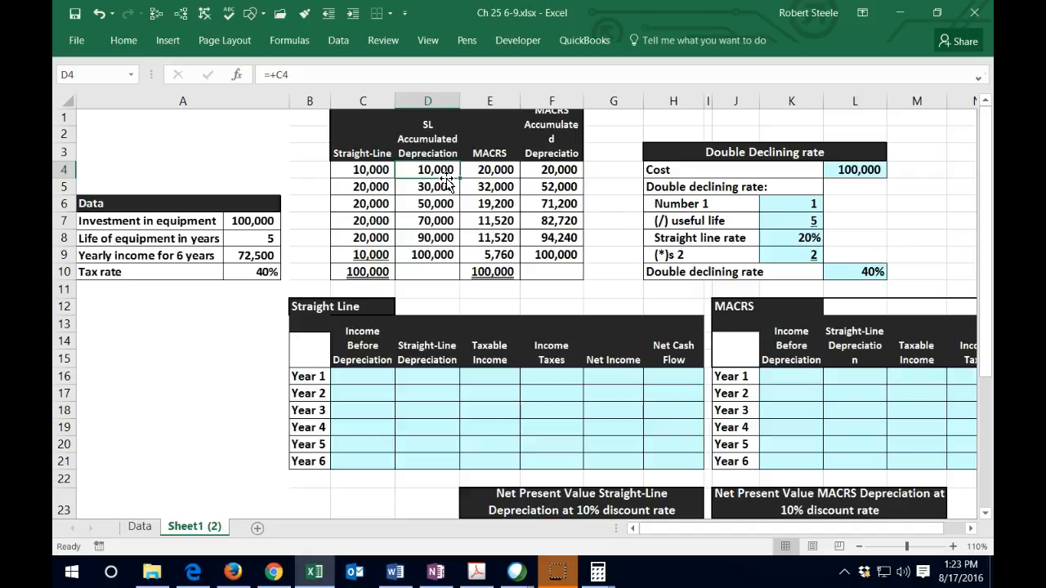
{"action": "left_click", "coordinate": [494, 174]}
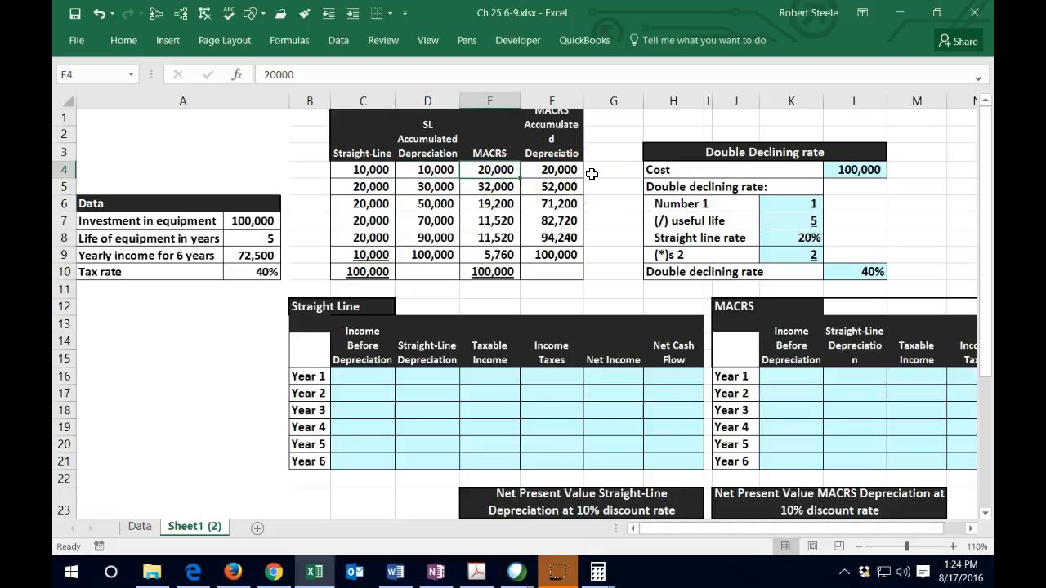
Step: Enter 72500 as income before depreciation for Year 1 and Year 2 in C16 and C17 of the Straight Line table
{"action": "scroll", "coordinate": [594, 172], "scroll_direction": "down", "scroll_amount": 1}
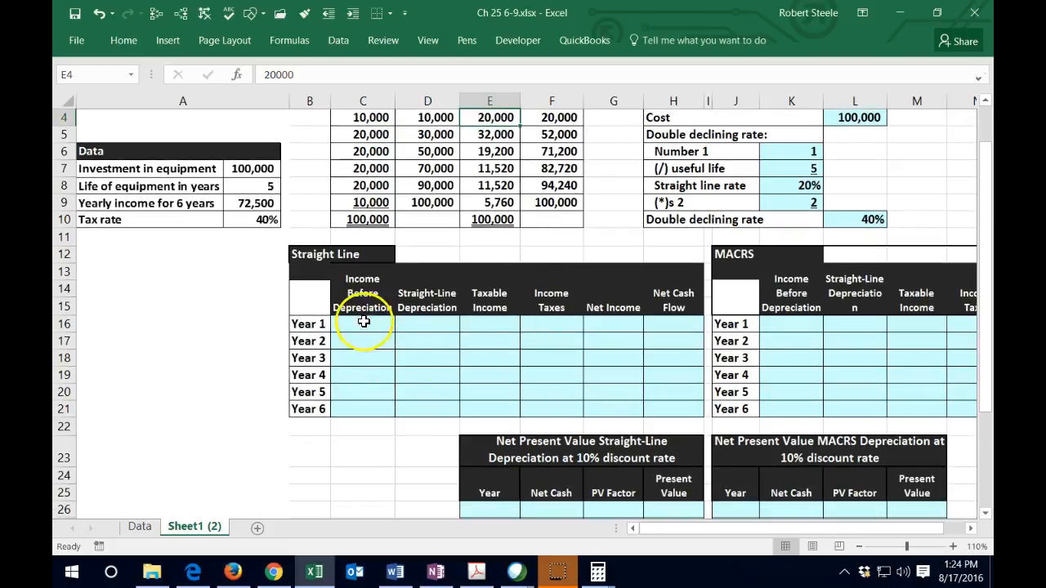
{"action": "left_click", "coordinate": [364, 323]}
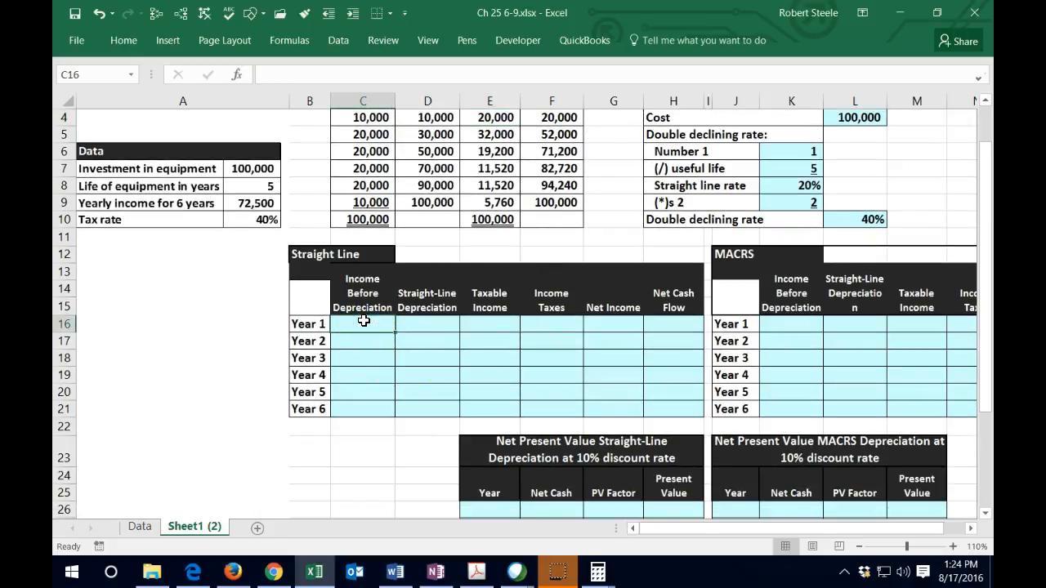
{"action": "left_click", "coordinate": [362, 331]}
{"action": "left_click", "coordinate": [83, 536]}
{"action": "type", "text": "728"}
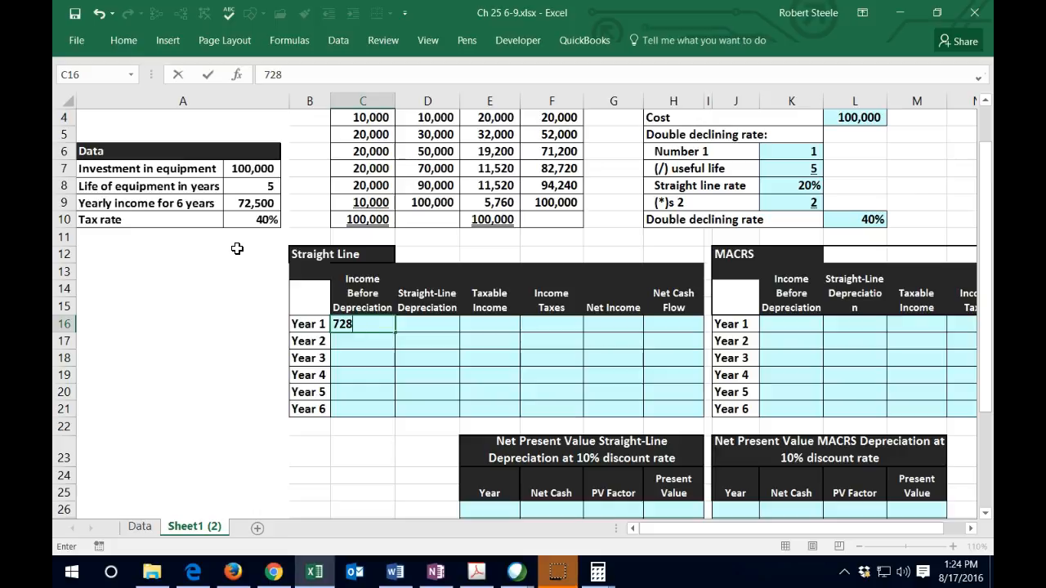
{"action": "type", "text": "50"}
{"action": "key", "text": "Return"}
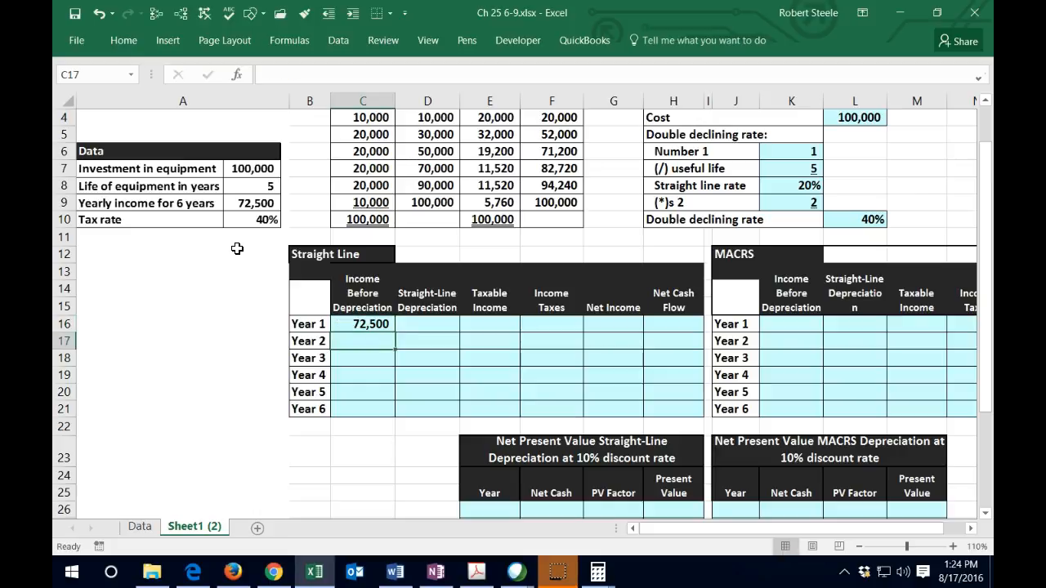
{"action": "type", "text": "72500"}
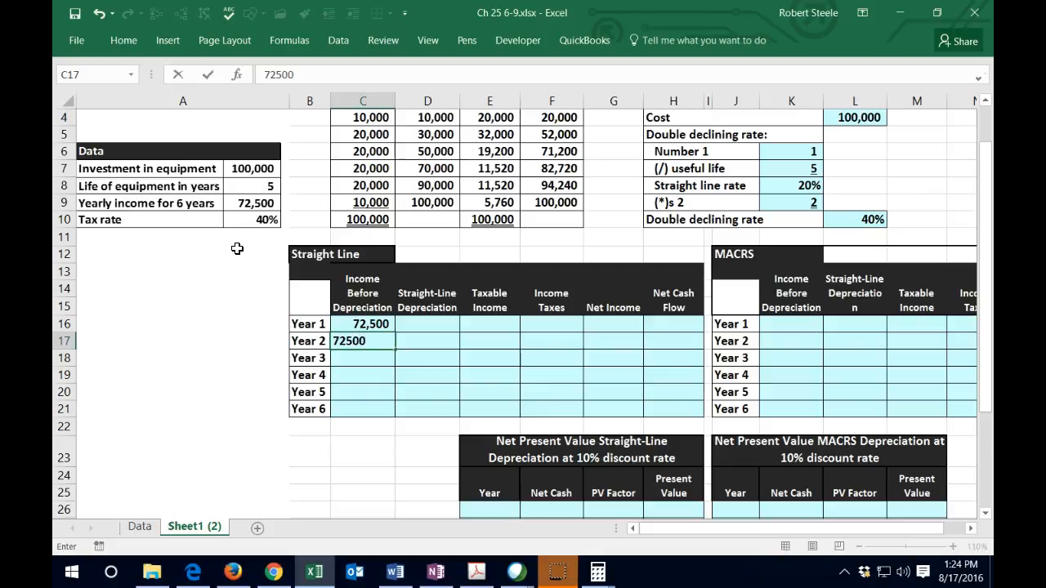
{"action": "key", "text": "Return"}
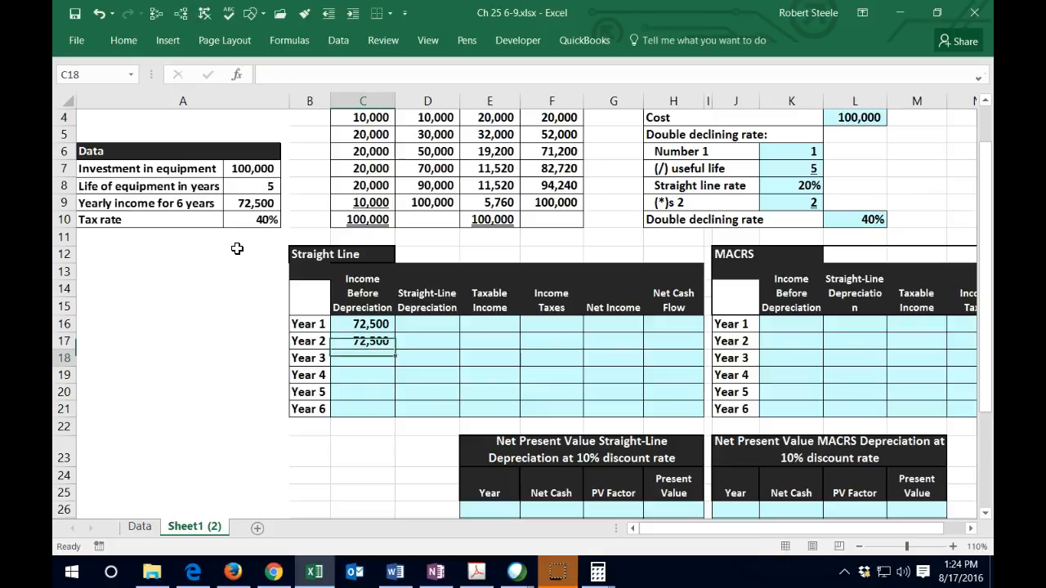
Step: Set the Year 3 income before depreciation equal to the cell above it and fill that formula down through Year 6
{"action": "type", "text": "="}
{"action": "key", "text": "Up"}
{"action": "key", "text": "Return"}
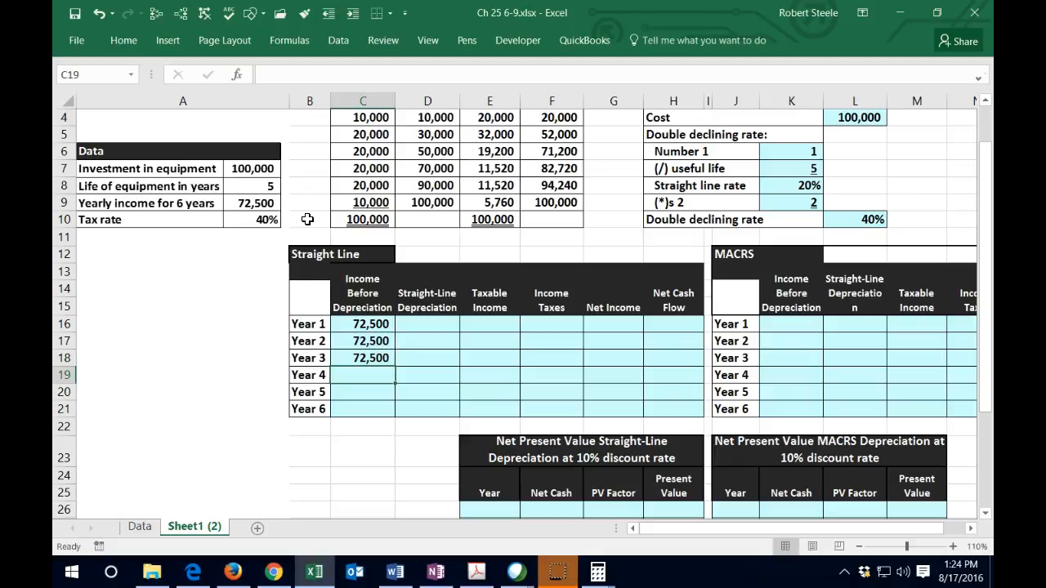
{"action": "left_click", "coordinate": [381, 359]}
{"action": "left_click_drag", "start_coordinate": [394, 367], "coordinate": [395, 418]}
Step: Try linking the Year 1 straight-line depreciation in D16 to the accumulated depreciation in D4
{"action": "left_click", "coordinate": [444, 320]}
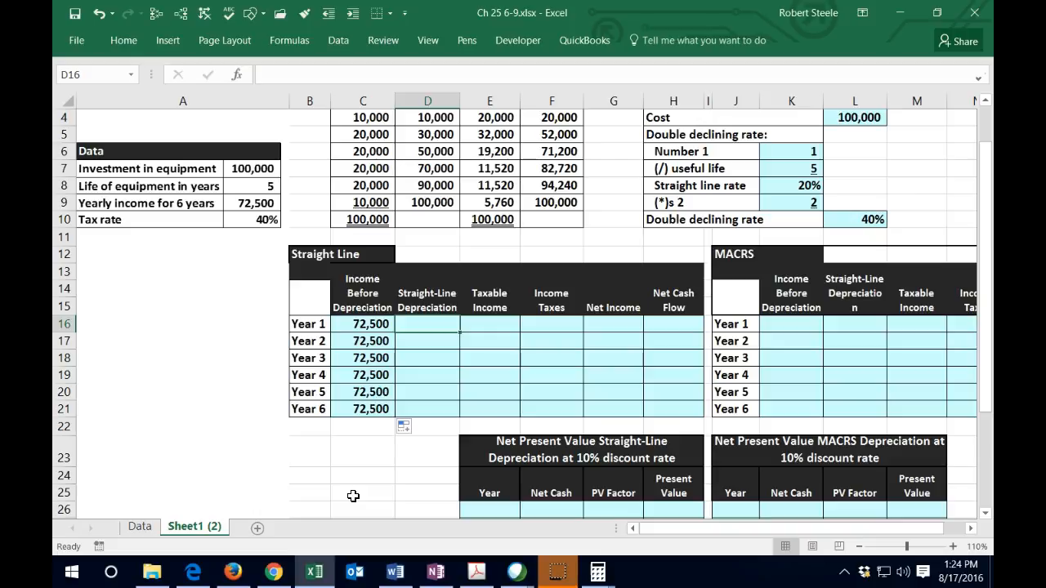
{"action": "scroll", "coordinate": [320, 466], "scroll_direction": "up", "scroll_amount": 1}
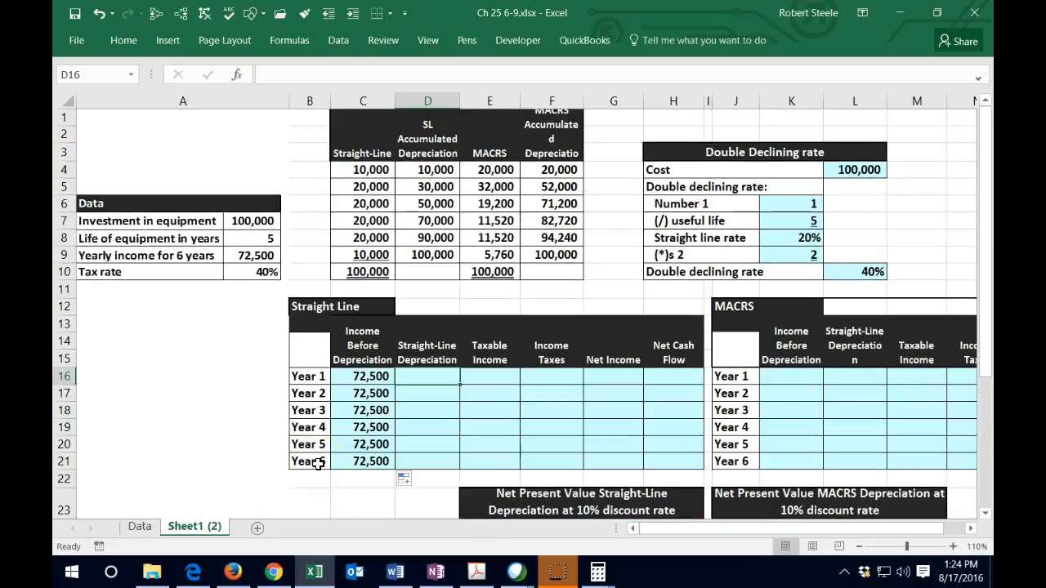
{"action": "type", "text": "="}
{"action": "left_click", "coordinate": [428, 170]}
{"action": "key", "text": "Return"}
{"action": "type", "text": "="}
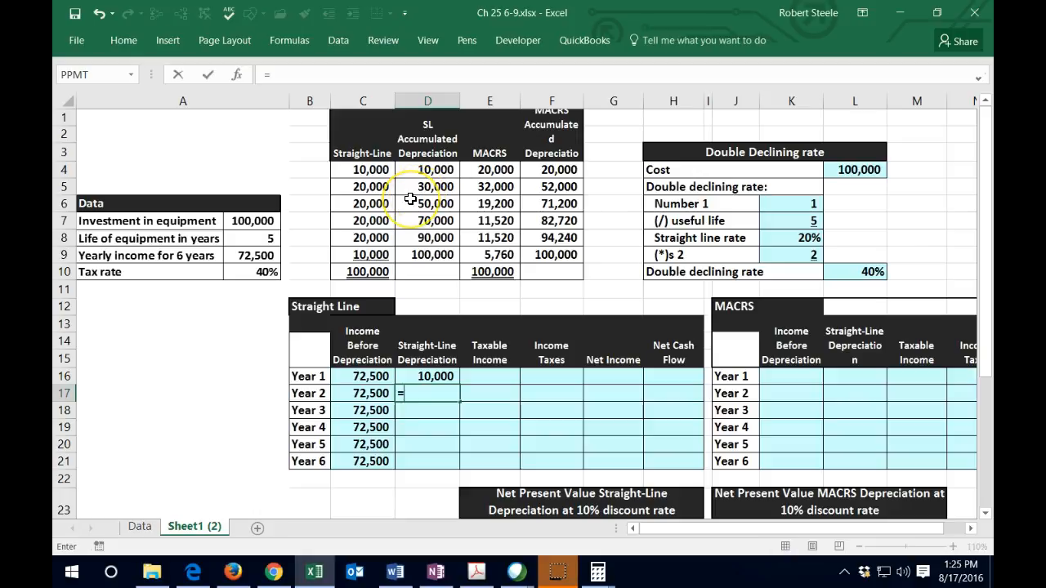
{"action": "key", "text": "BackSpace"}
{"action": "key", "text": "Escape"}
Step: Link the Year 1 and Year 2 straight-line depreciation in D16 and D17 to C4 and C5 of the depreciation schedule
{"action": "key", "text": "Up"}
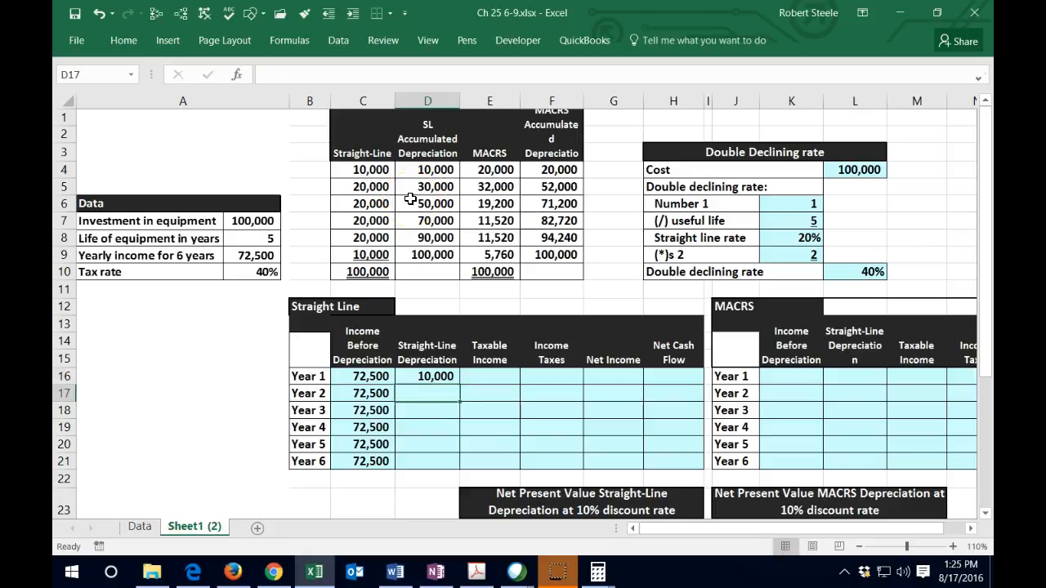
{"action": "type", "text": "="}
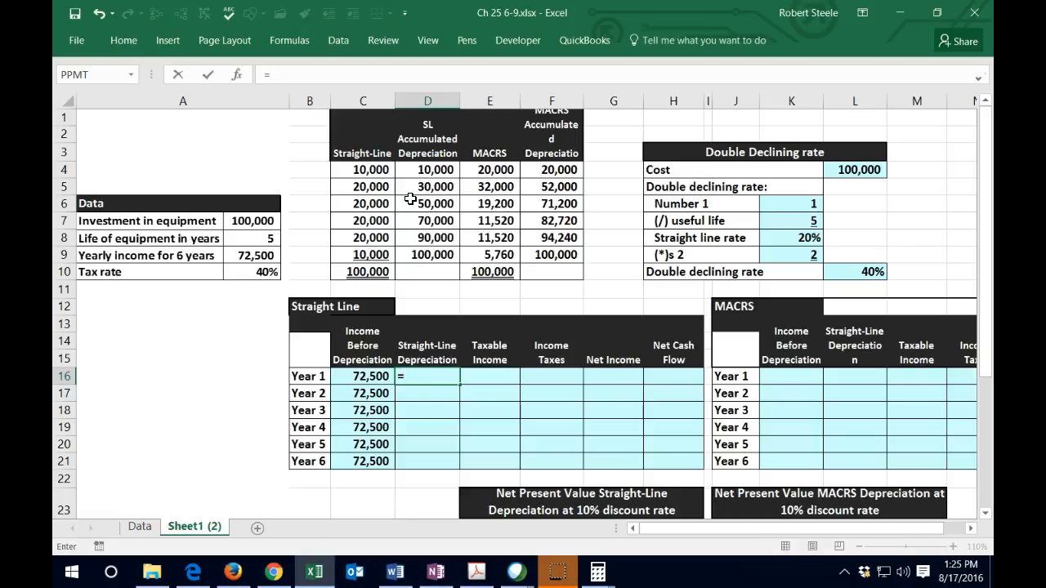
{"action": "left_click", "coordinate": [378, 170]}
{"action": "key", "text": "Return"}
{"action": "type", "text": "="}
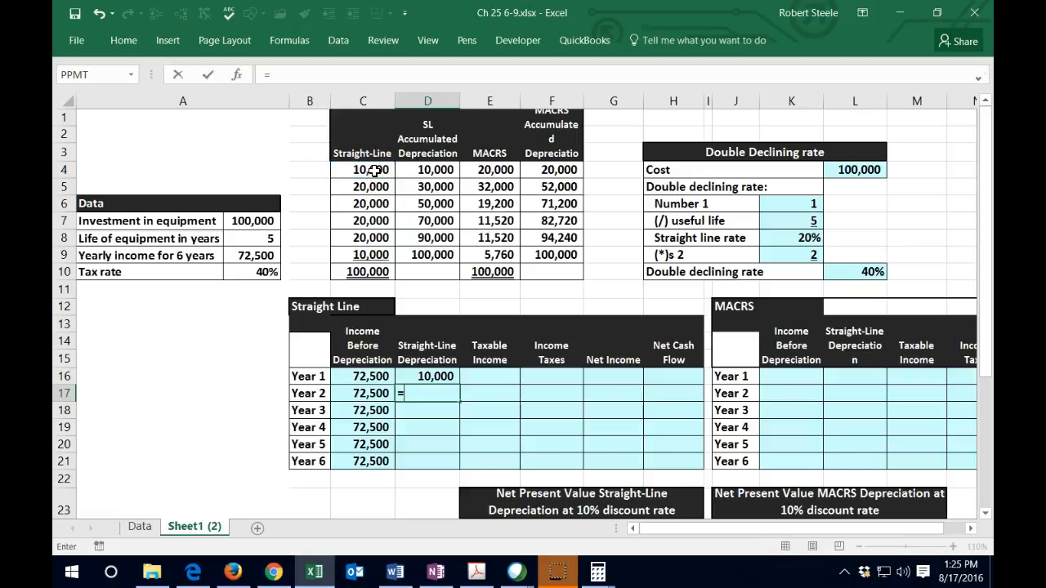
{"action": "left_click", "coordinate": [368, 187]}
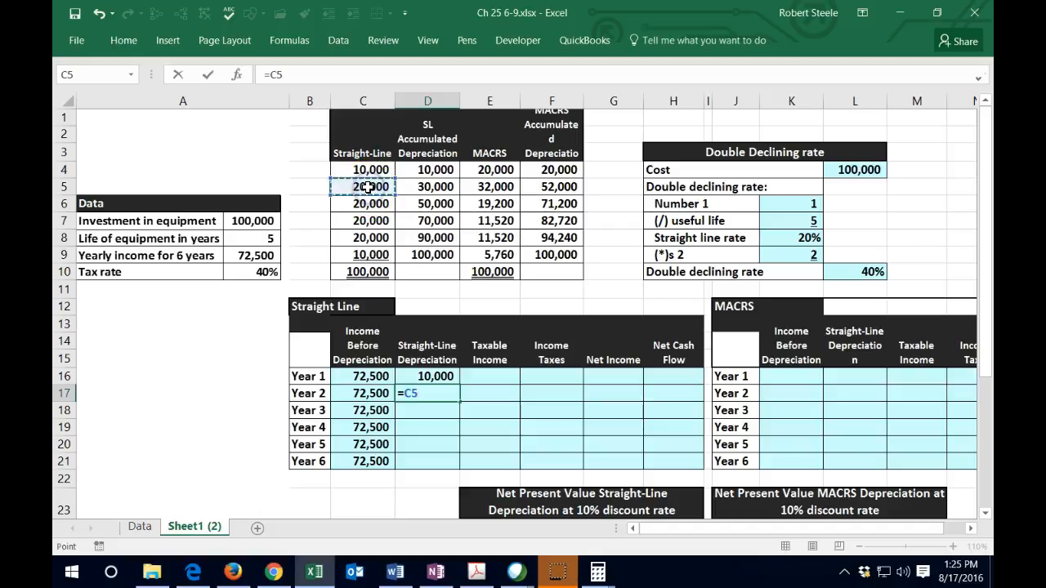
{"action": "key", "text": "Return"}
Step: Link the Year 3 and Year 4 straight-line depreciation in D18 and D19 to C6 and C7
{"action": "type", "text": "="}
{"action": "left_click", "coordinate": [357, 204]}
{"action": "key", "text": "Return"}
{"action": "type", "text": "="}
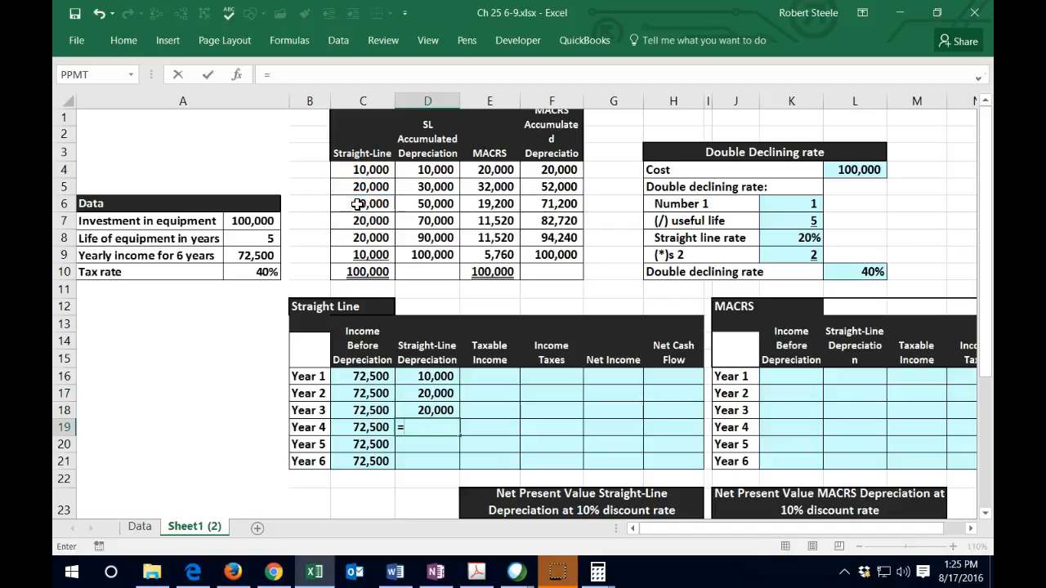
{"action": "left_click", "coordinate": [364, 221]}
{"action": "key", "text": "Return"}
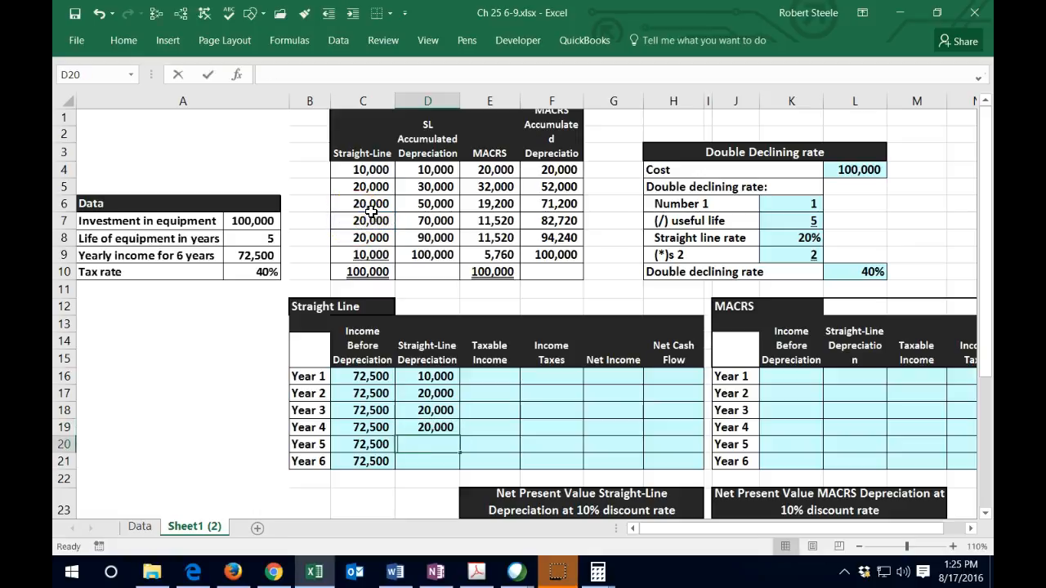
Step: Link the Year 5 and Year 6 straight-line depreciation in D20 and D21 to C8 and C9
{"action": "type", "text": "="}
{"action": "left_click", "coordinate": [361, 239]}
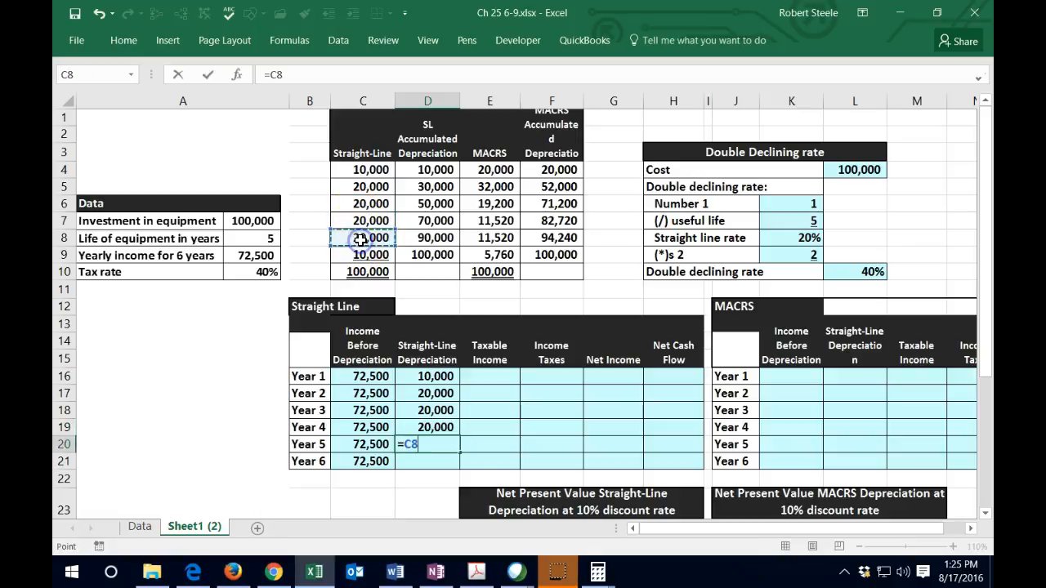
{"action": "key", "text": "Return"}
{"action": "type", "text": "="}
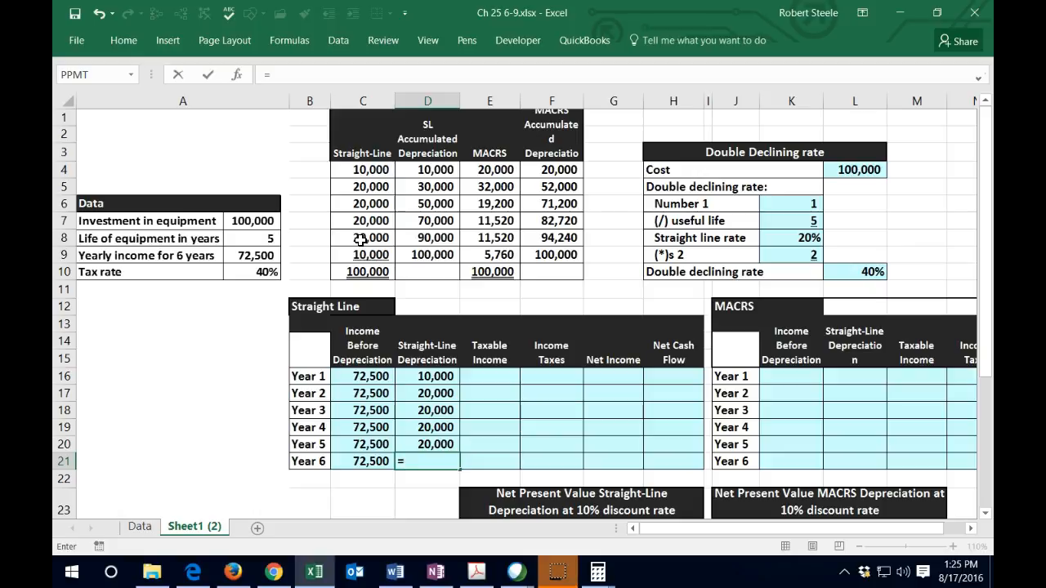
{"action": "left_click", "coordinate": [362, 254]}
{"action": "key", "text": "Return"}
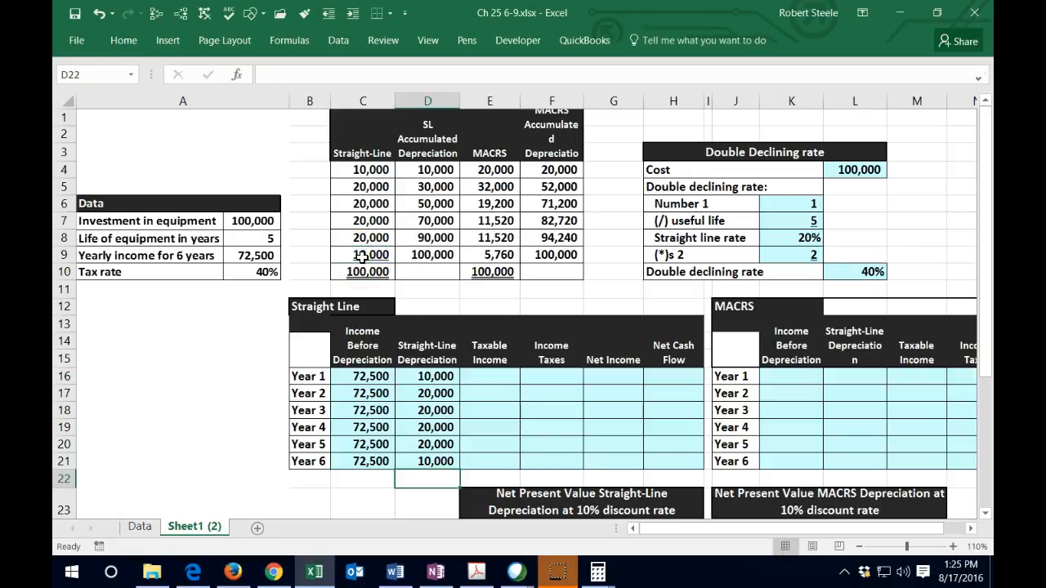
Step: Calculate Year 1 taxable income in E16 by subtracting the straight-line depreciation in D16 from the income in C16
{"action": "key", "text": "Right"}
{"action": "key", "text": "Up"}
{"action": "key", "text": "Up"}
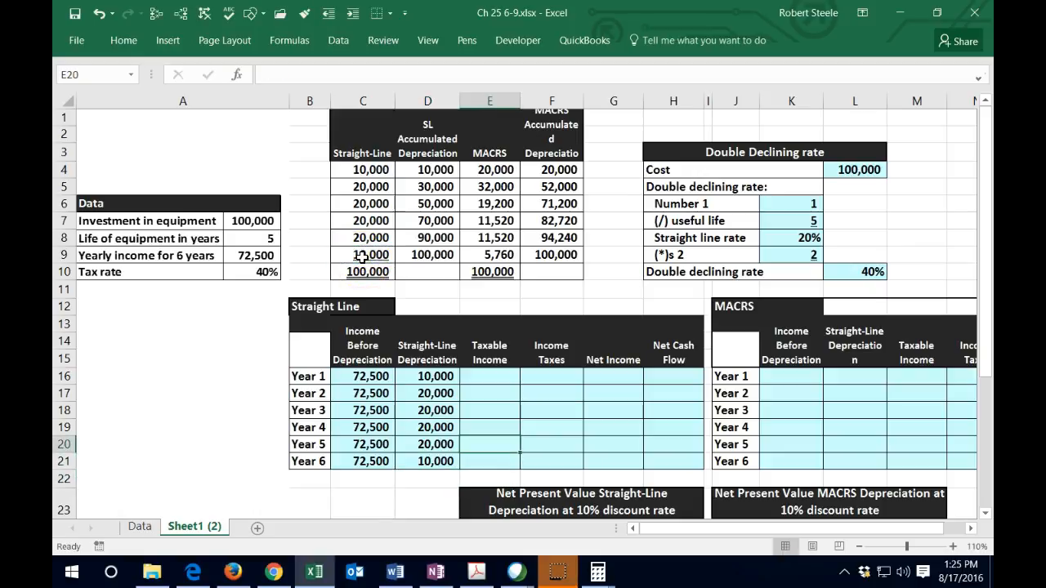
{"action": "key", "text": "Up"}
{"action": "key", "text": "Up"}
{"action": "key", "text": "Up"}
{"action": "key", "text": "Up"}
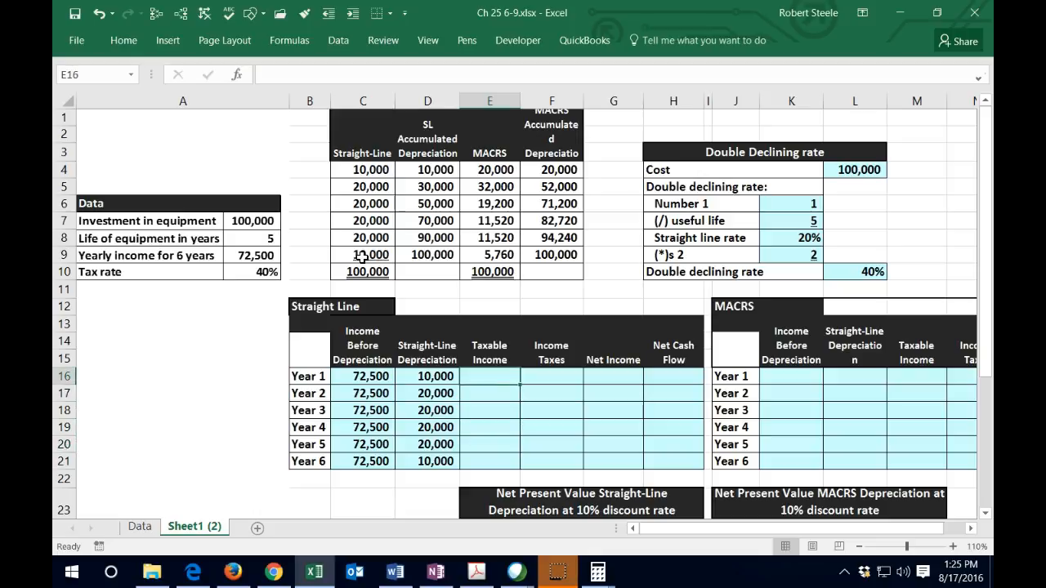
{"action": "type", "text": "="}
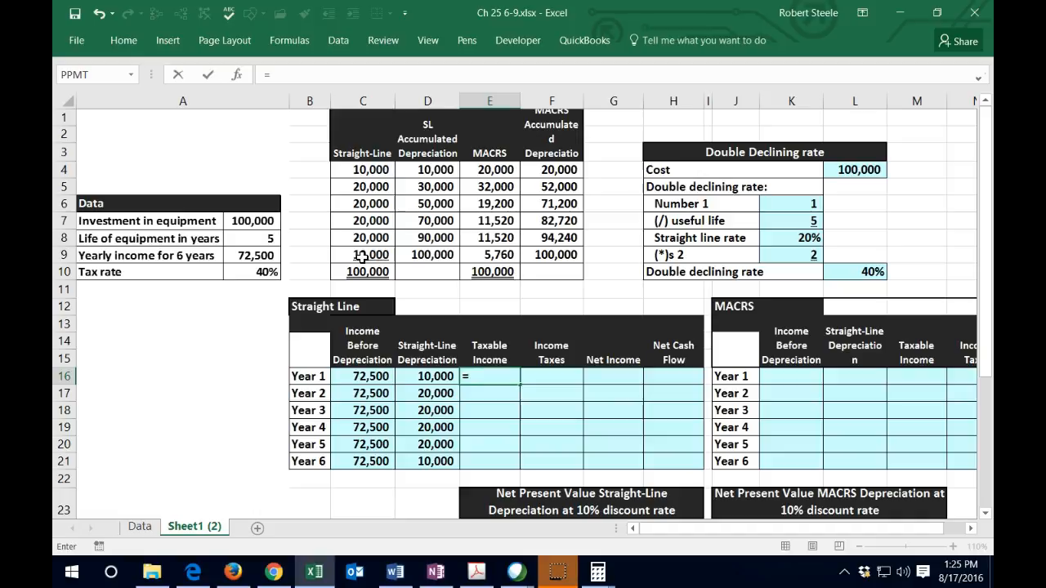
{"action": "left_click", "coordinate": [361, 375]}
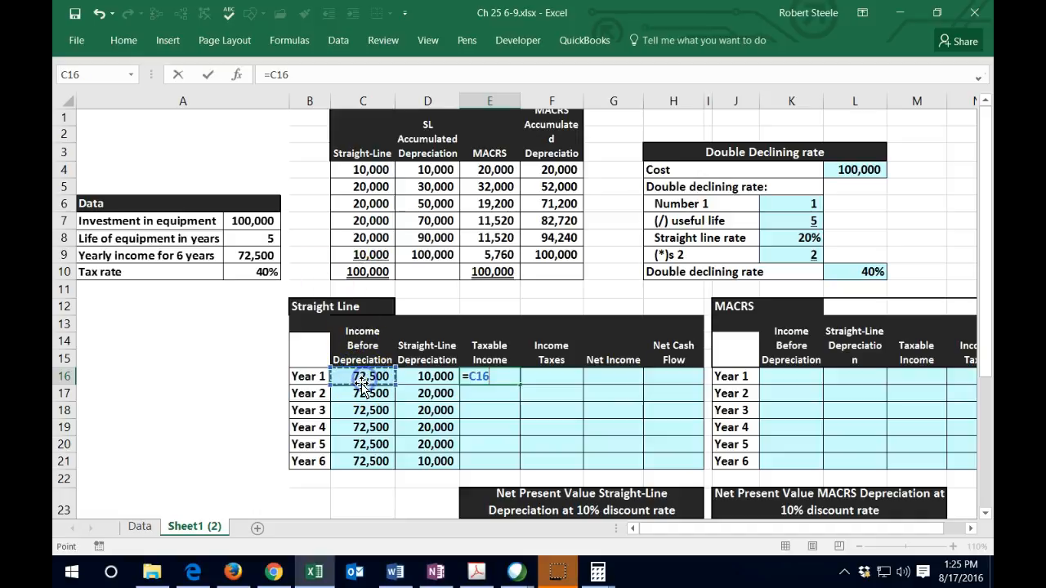
{"action": "type", "text": "-"}
{"action": "left_click", "coordinate": [427, 376]}
{"action": "key", "text": "Return"}
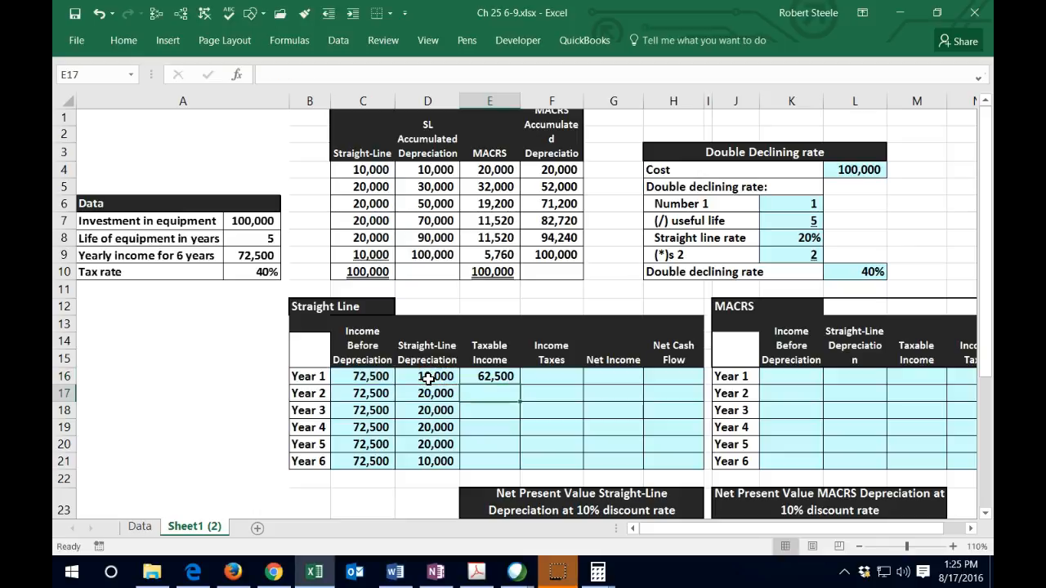
Step: Calculate Year 2 taxable income in E17 as income before depreciation in C17 minus straight-line depreciation in D17
{"action": "type", "text": "="}
{"action": "key", "text": "Left"}
{"action": "key", "text": "Left"}
{"action": "type", "text": "-"}
{"action": "key", "text": "Left"}
{"action": "key", "text": "Return"}
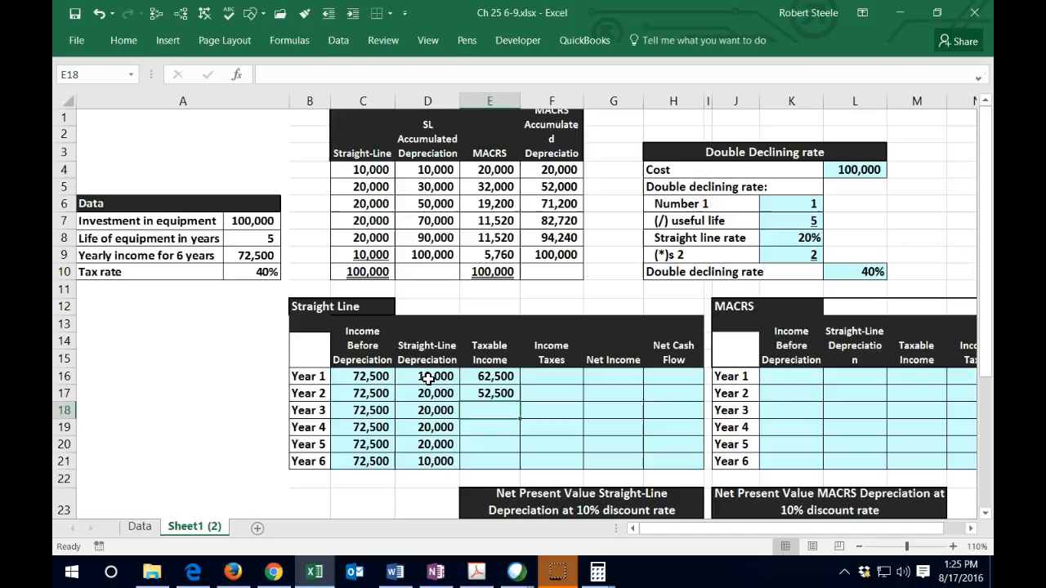
Step: Copy the taxable income formula from E17 down through E21 for Years 3 to 6, and check the formula in E21
{"action": "left_click", "coordinate": [496, 393]}
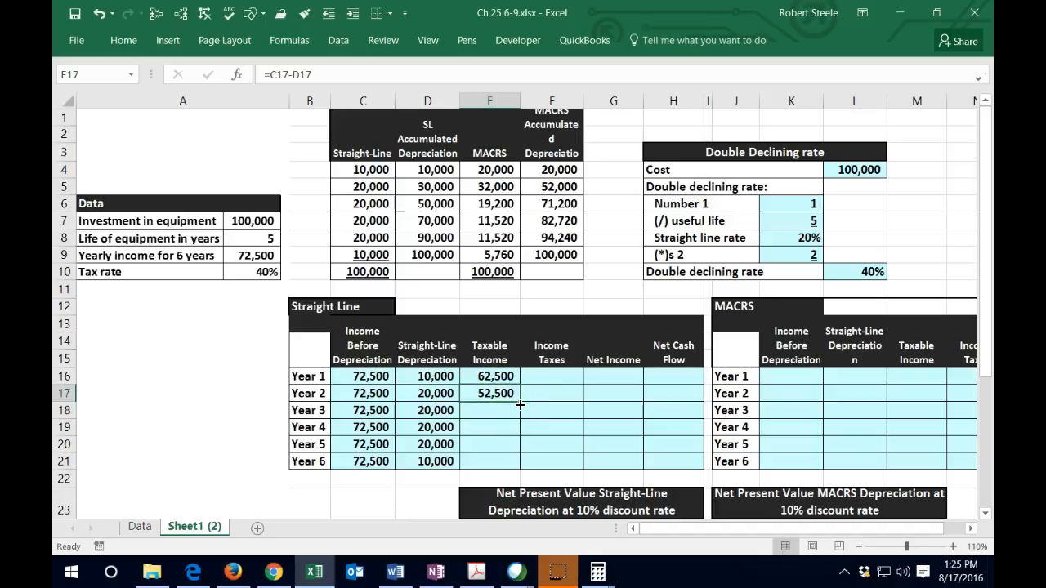
{"action": "left_click_drag", "start_coordinate": [520, 405], "coordinate": [516, 467]}
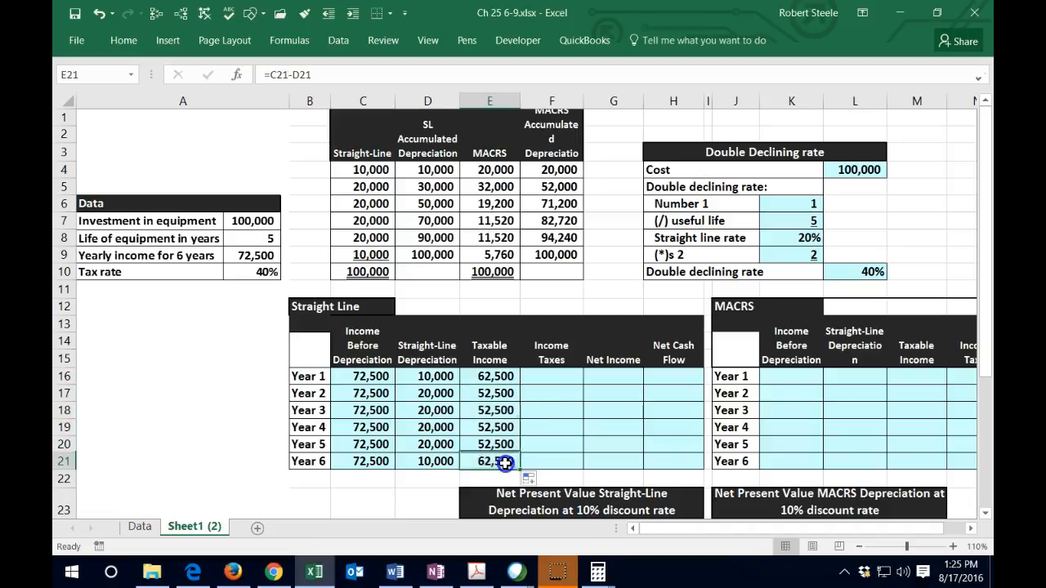
{"action": "double_click", "coordinate": [508, 463]}
{"action": "key", "text": "Return"}
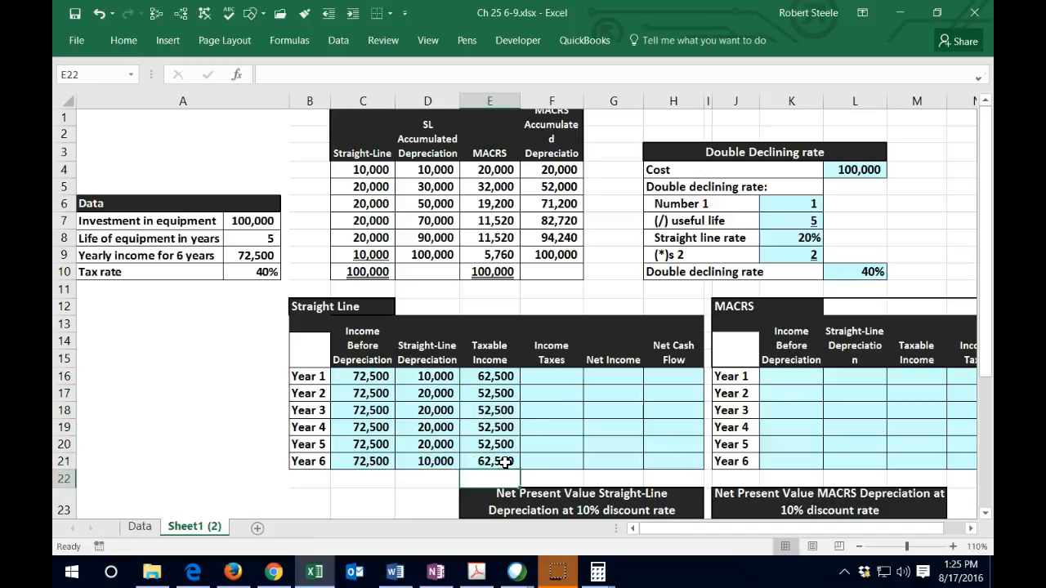
Step: Calculate Year 1 straight-line income taxes in F16 as the taxable income in E16 times the 40% tax rate
{"action": "left_click", "coordinate": [546, 378]}
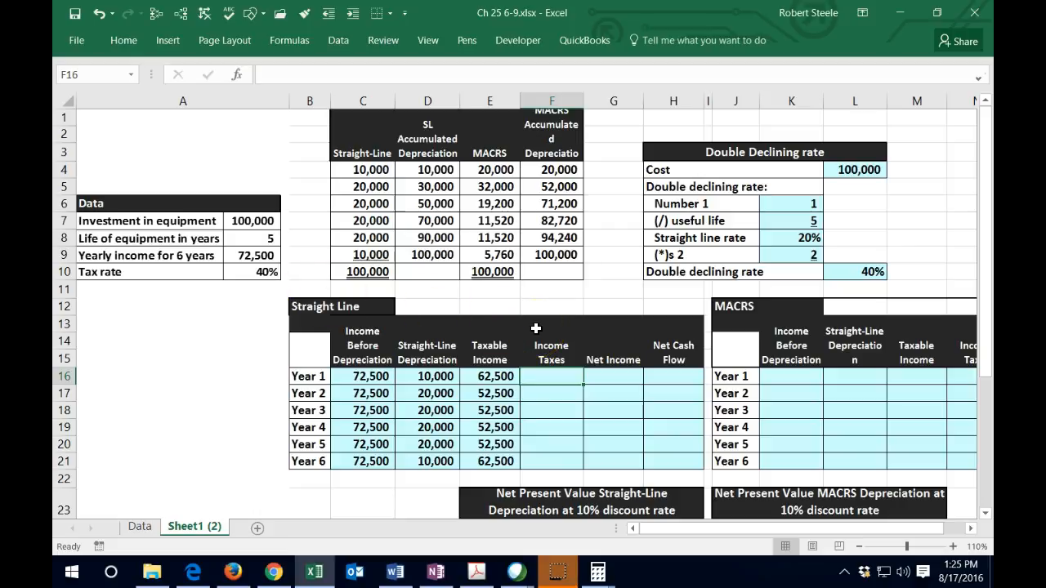
{"action": "type", "text": "="}
{"action": "key", "text": "Left"}
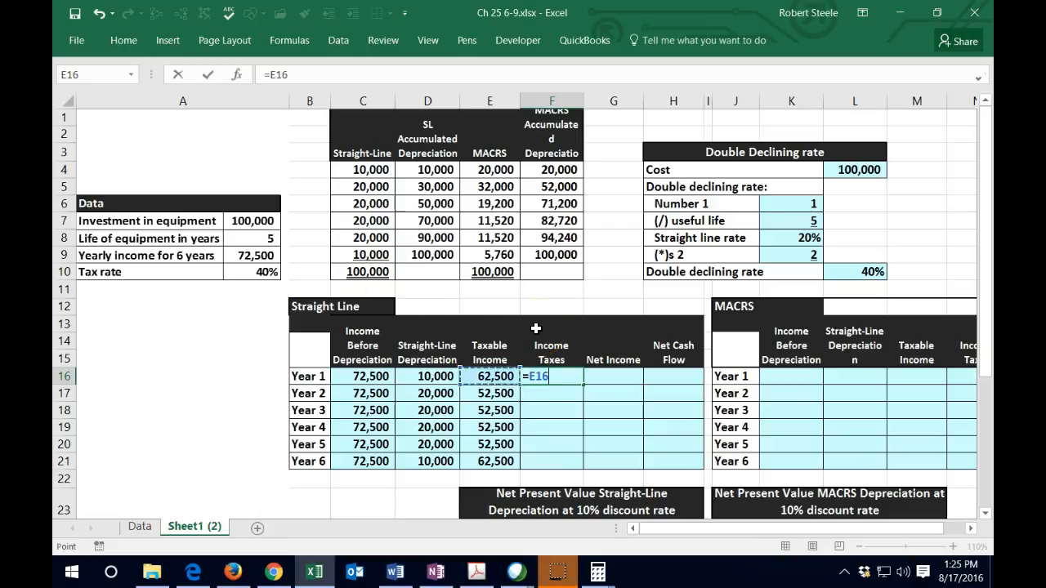
{"action": "type", "text": "*"}
{"action": "key", "text": "Return"}
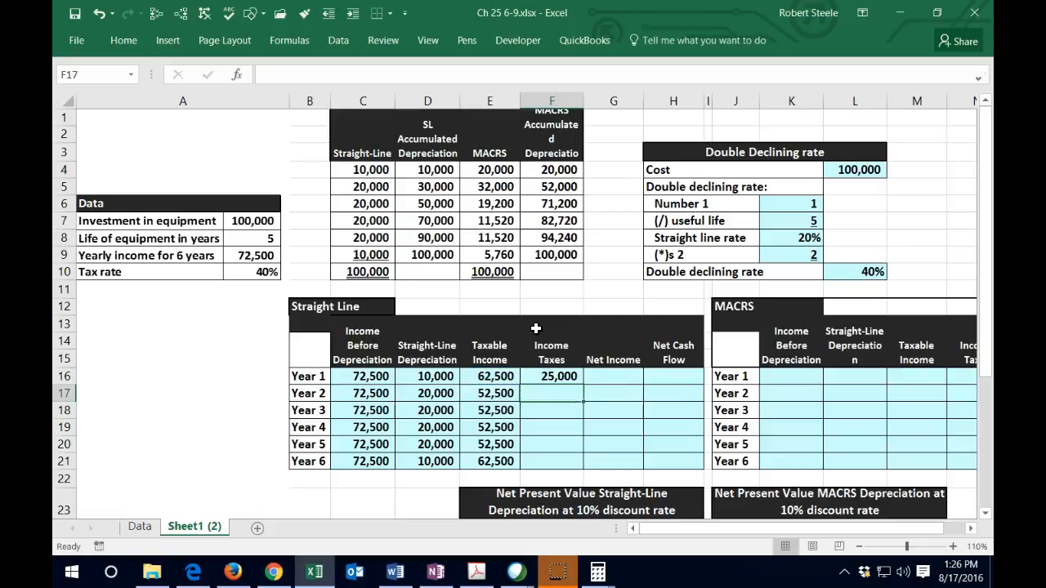
Step: Calculate Year 2 straight-line income taxes in F17 by multiplying the taxable income in E17 by the 40% tax rate
{"action": "type", "text": "="}
{"action": "key", "text": "Left"}
{"action": "type", "text": "*"}
{"action": "key", "text": "Return"}
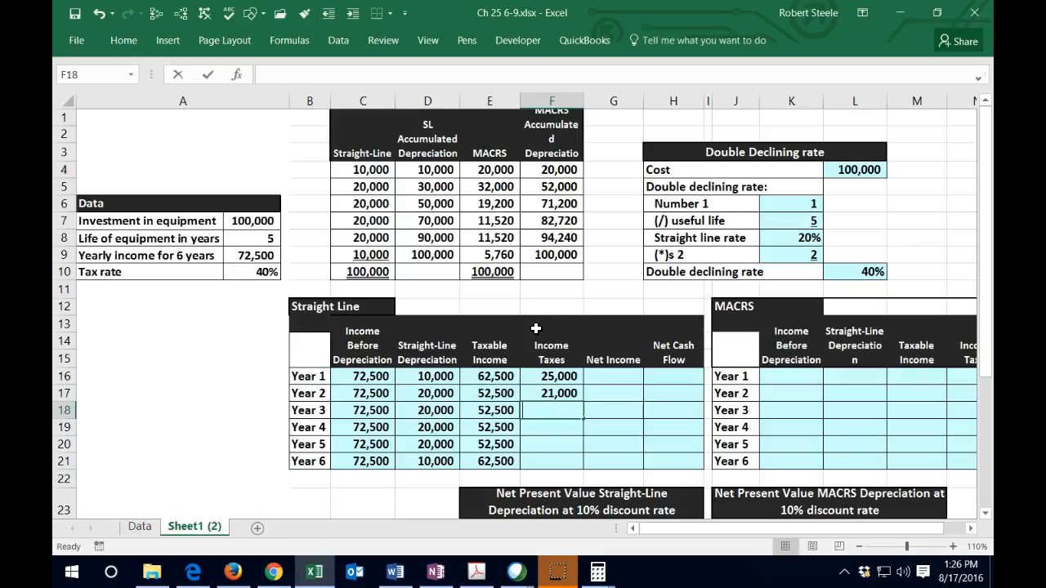
Step: Calculate Year 3 income taxes in F18 as E18*0.4 and fill the formula down through F21 for Year 6
{"action": "type", "text": "="}
{"action": "key", "text": "Left"}
{"action": "type", "text": "*0"}
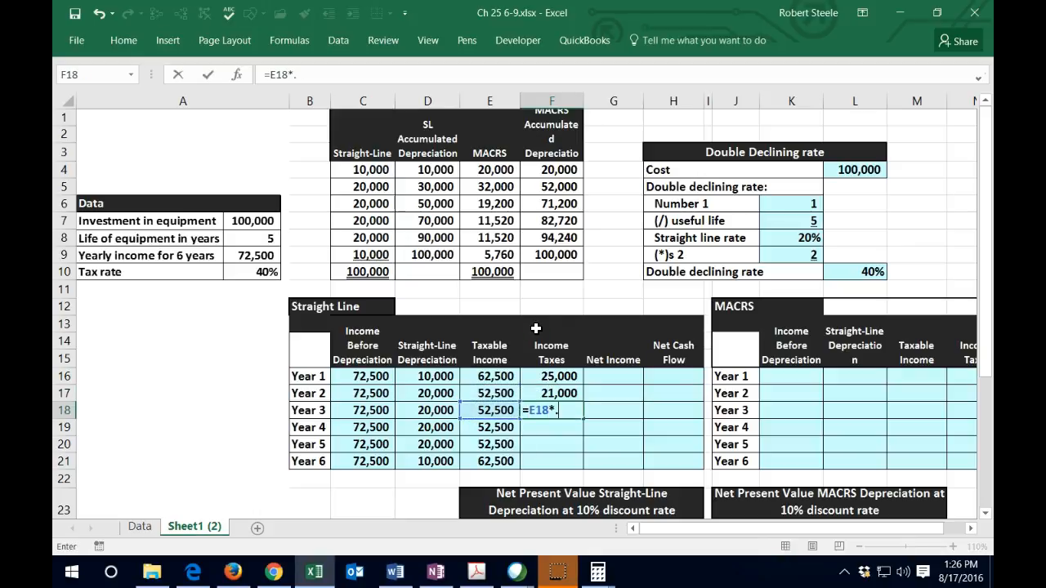
{"action": "type", "text": ".4"}
{"action": "key", "text": "Return"}
{"action": "left_click", "coordinate": [572, 413]}
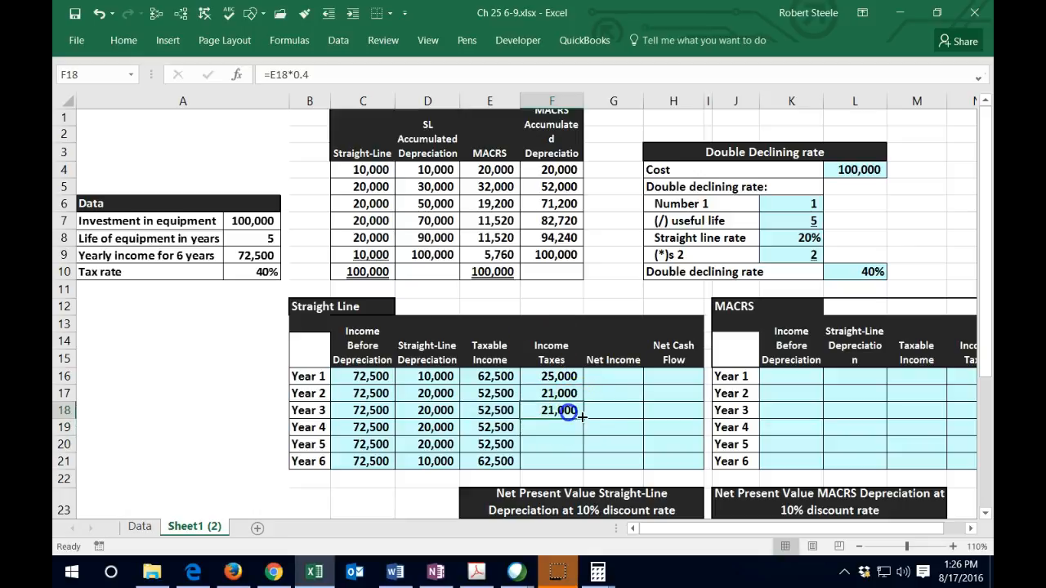
{"action": "left_click_drag", "start_coordinate": [586, 419], "coordinate": [581, 457]}
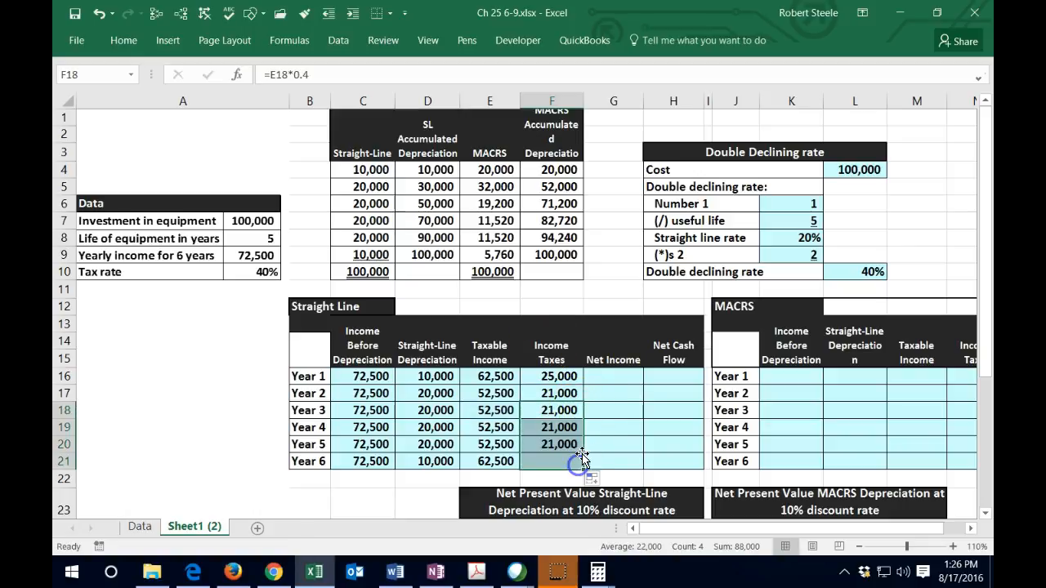
Step: Calculate Year 1 net income in G16 as taxable income in E16 minus income taxes in F16
{"action": "left_click", "coordinate": [617, 376]}
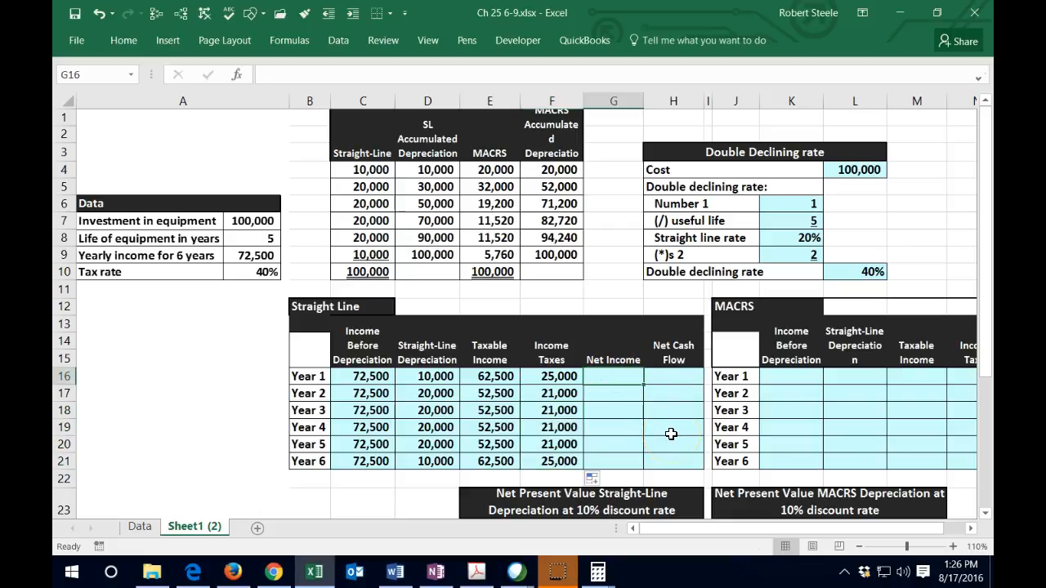
{"action": "type", "text": "="}
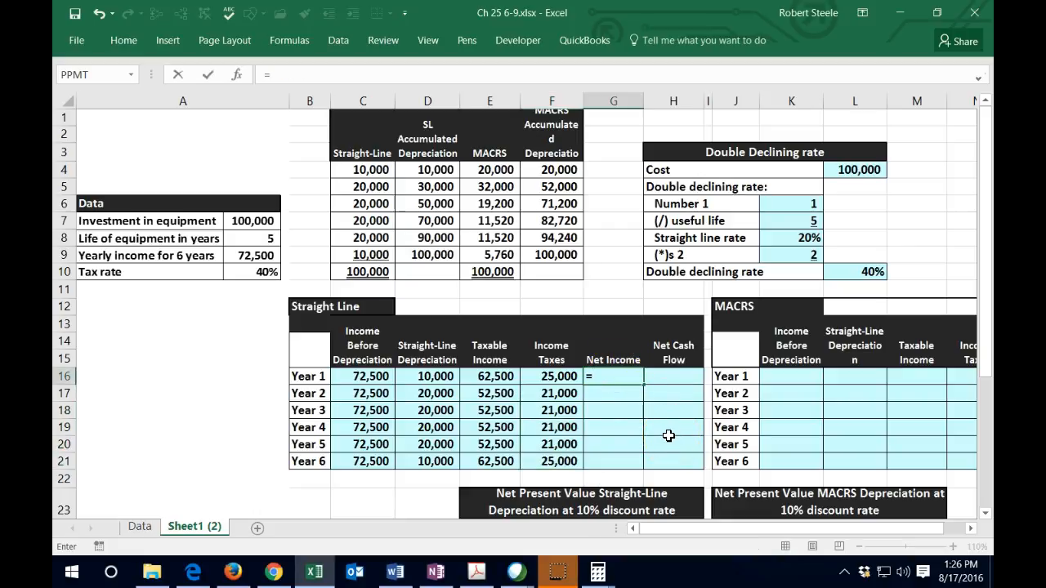
{"action": "left_click", "coordinate": [484, 376]}
{"action": "type", "text": "-"}
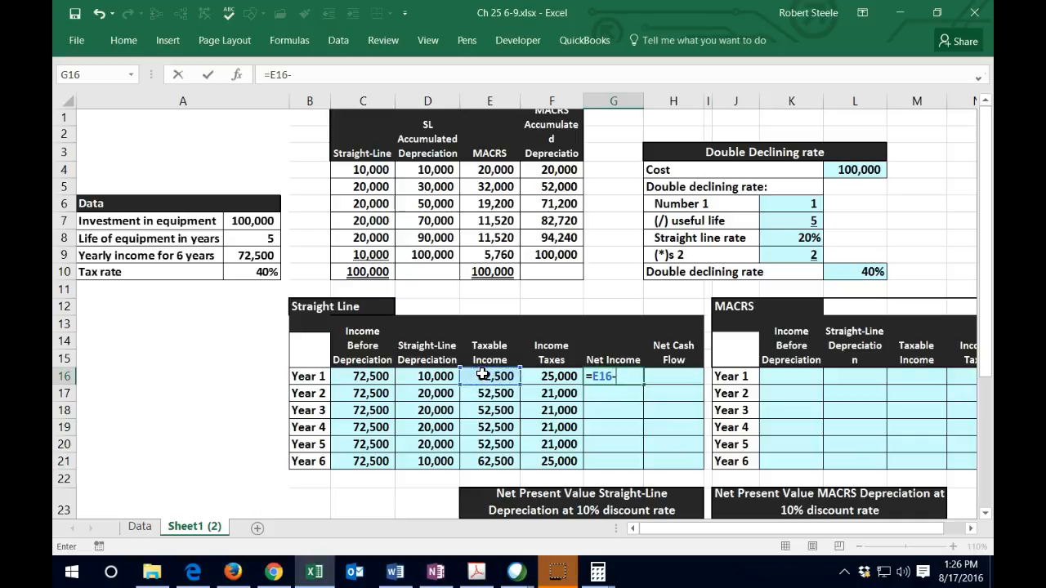
{"action": "left_click", "coordinate": [541, 376]}
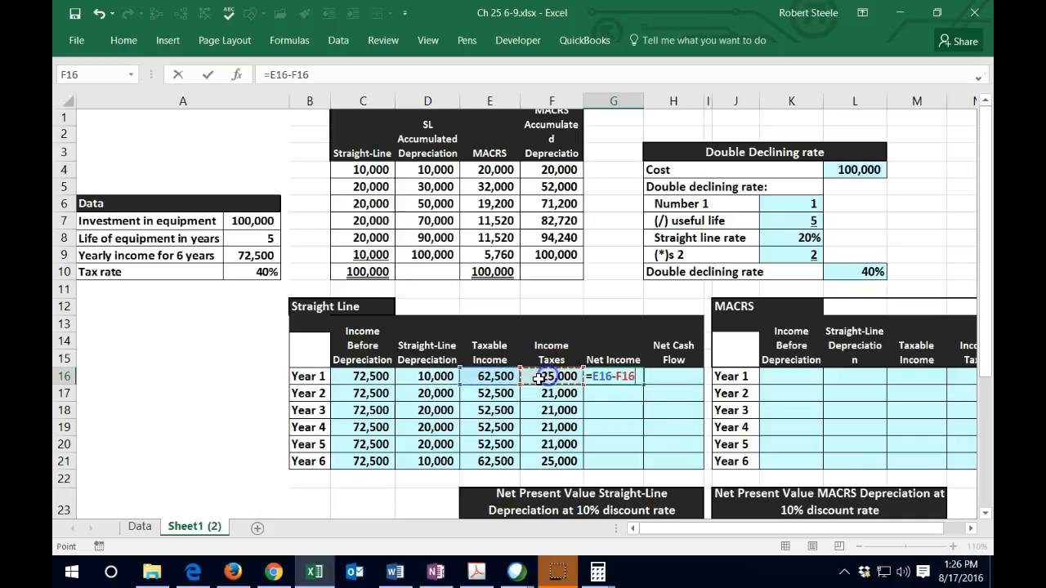
{"action": "key", "text": "Return"}
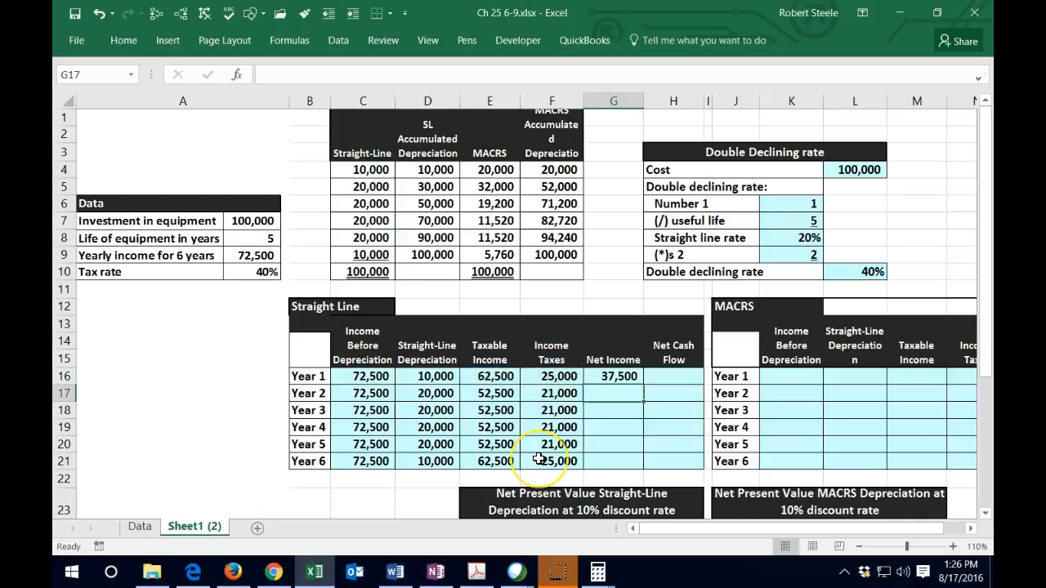
Step: Calculate Year 2 net income in G17 by subtracting the income taxes in F17 from the taxable income in E17
{"action": "type", "text": "="}
{"action": "left_click", "coordinate": [490, 393]}
{"action": "type", "text": "-"}
{"action": "left_click", "coordinate": [555, 395]}
{"action": "key", "text": "Return"}
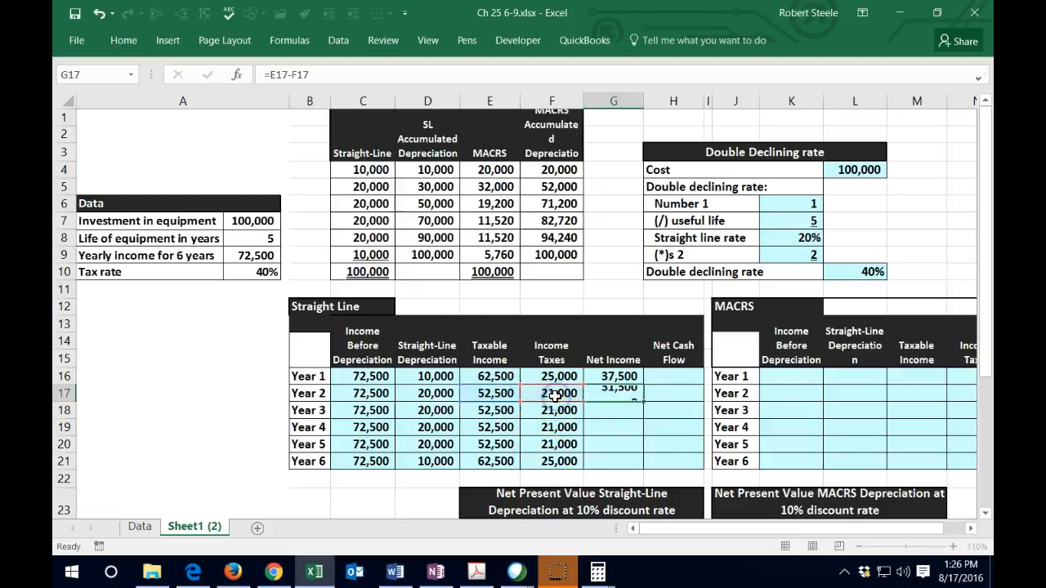
Step: Calculate Year 3 net income in G18 as E18-F18 and fill the formula down through G21 for Year 6
{"action": "type", "text": "="}
{"action": "left_click", "coordinate": [487, 410]}
{"action": "type", "text": "-"}
{"action": "left_click", "coordinate": [546, 408]}
{"action": "key", "text": "Return"}
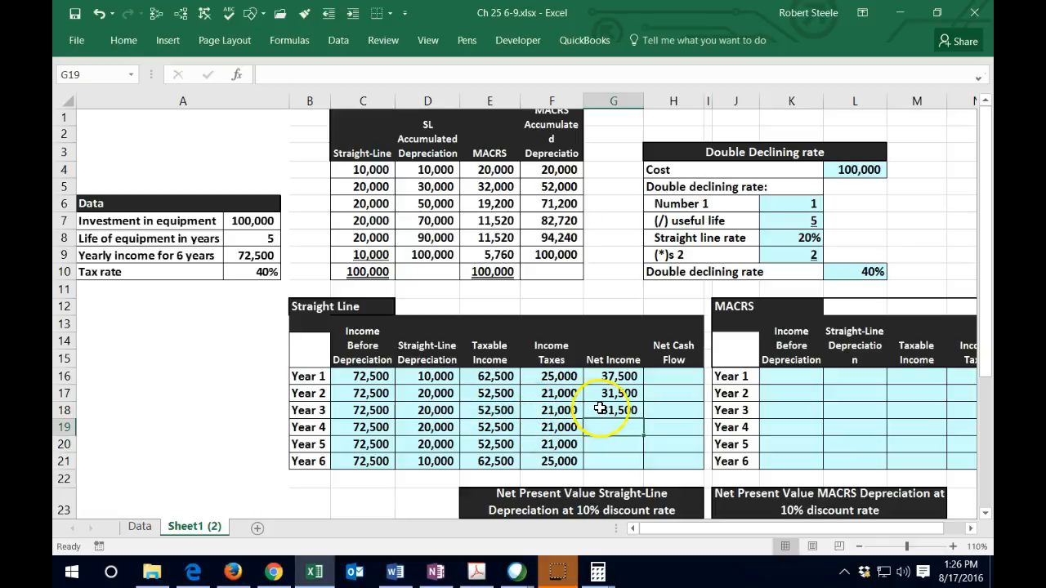
{"action": "left_click", "coordinate": [639, 415]}
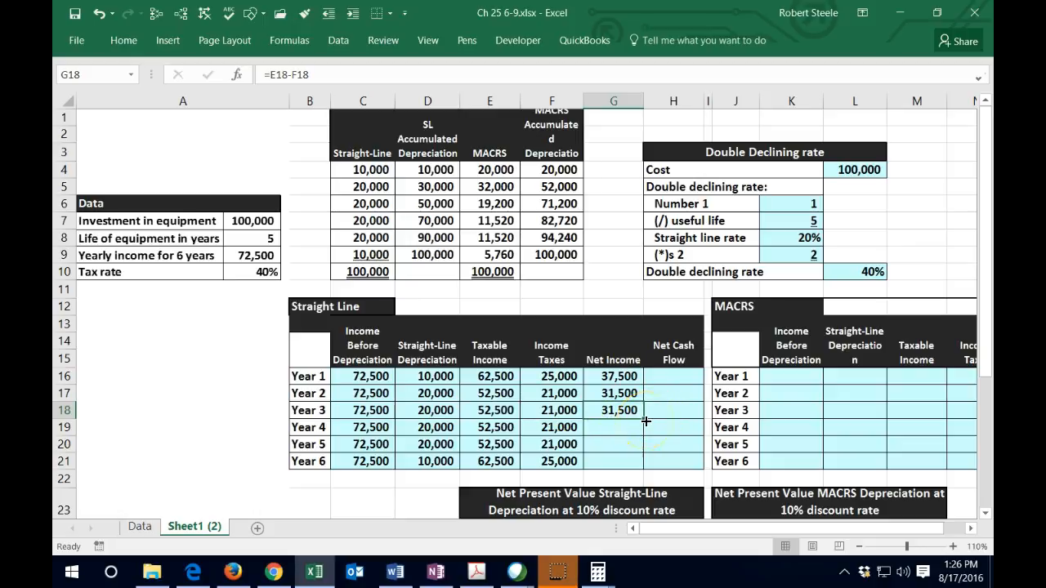
{"action": "left_click_drag", "start_coordinate": [645, 421], "coordinate": [645, 463]}
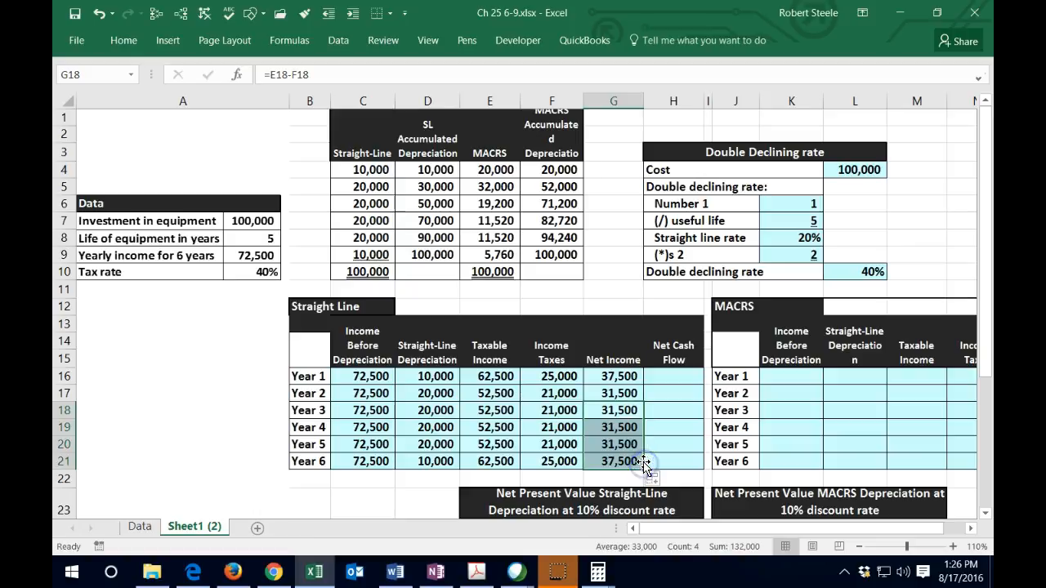
Step: Calculate Year 1 net cash flow in H16 as income before depreciation in C16 minus income taxes in F16
{"action": "left_click", "coordinate": [659, 380]}
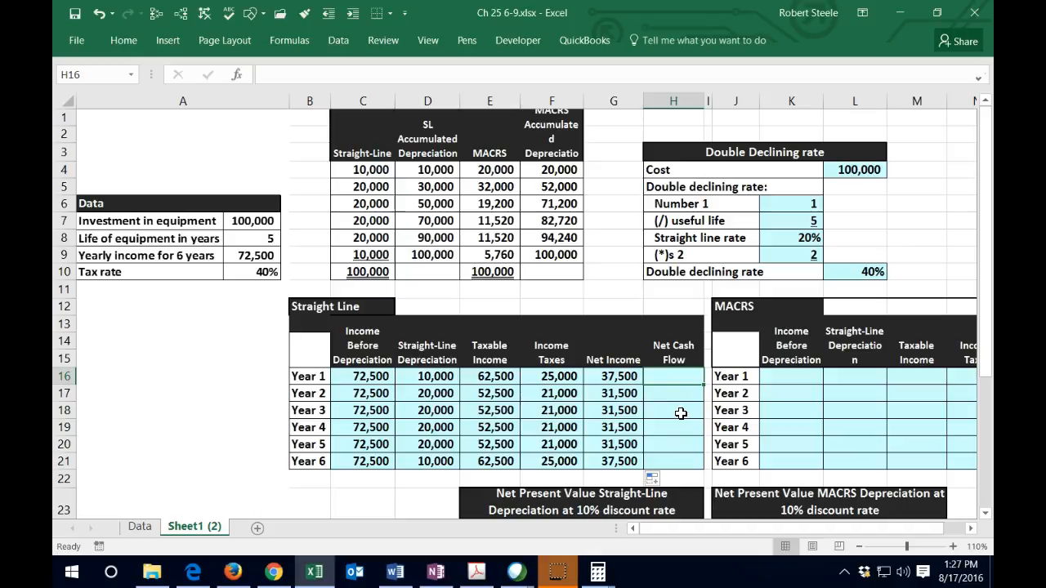
{"action": "type", "text": "="}
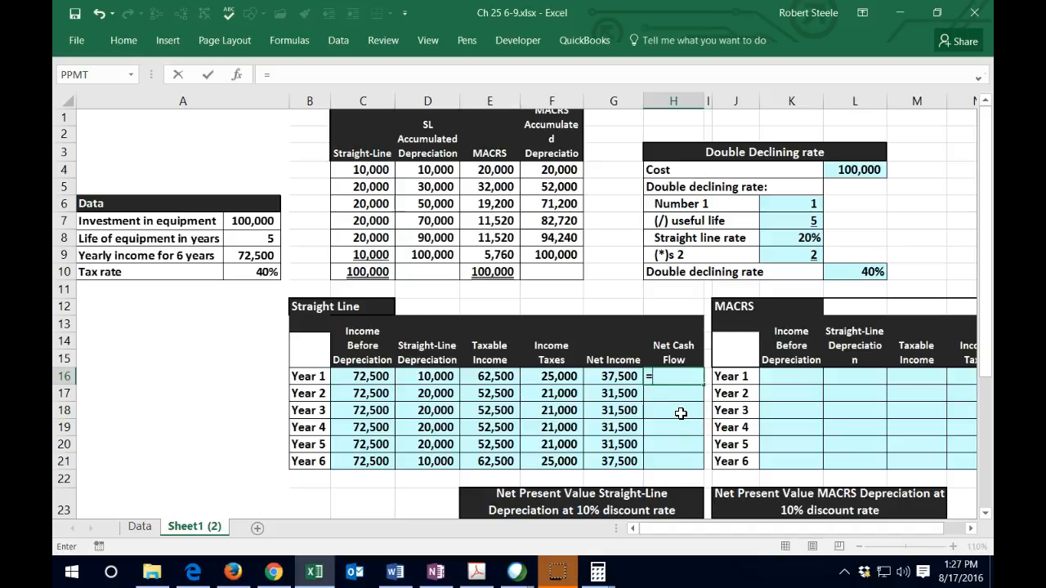
{"action": "left_click", "coordinate": [364, 376]}
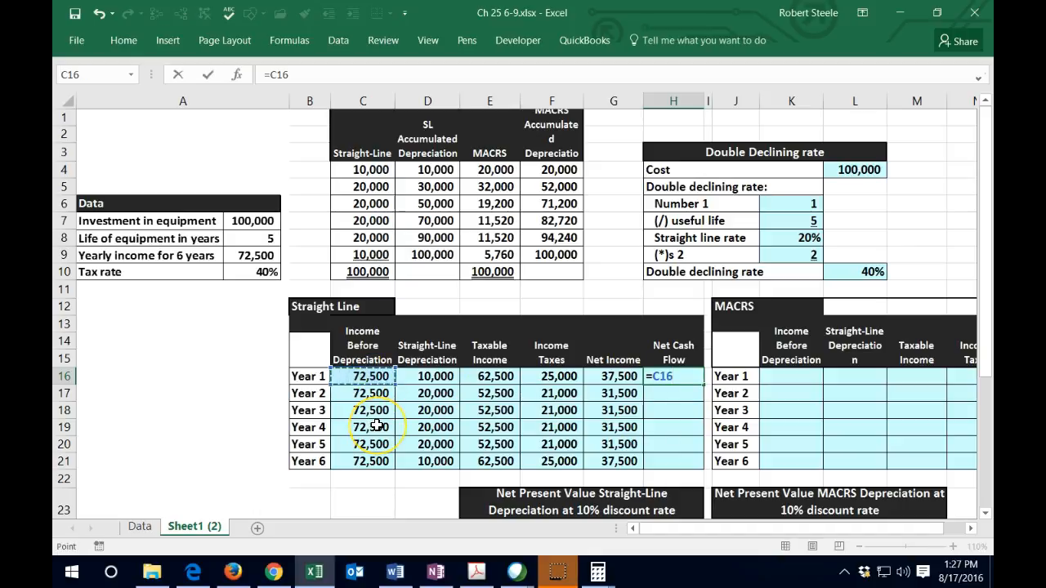
{"action": "type", "text": "-"}
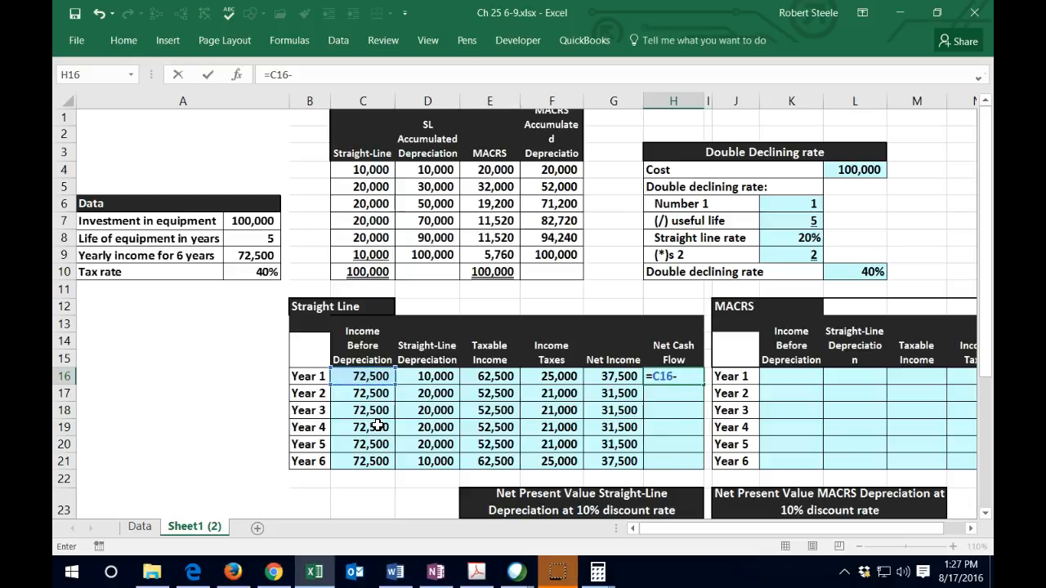
{"action": "left_click", "coordinate": [547, 377]}
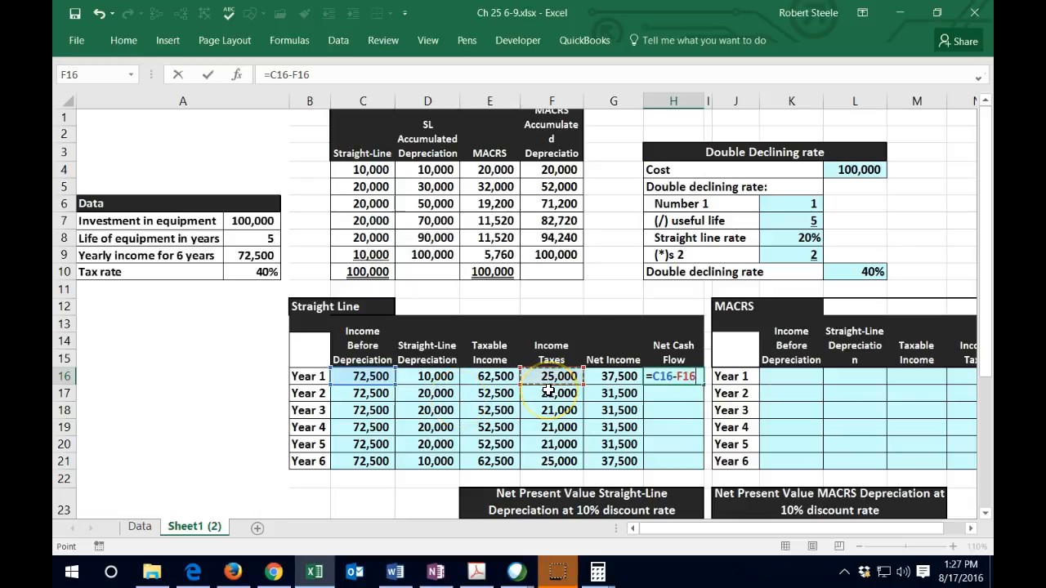
{"action": "key", "text": "Return"}
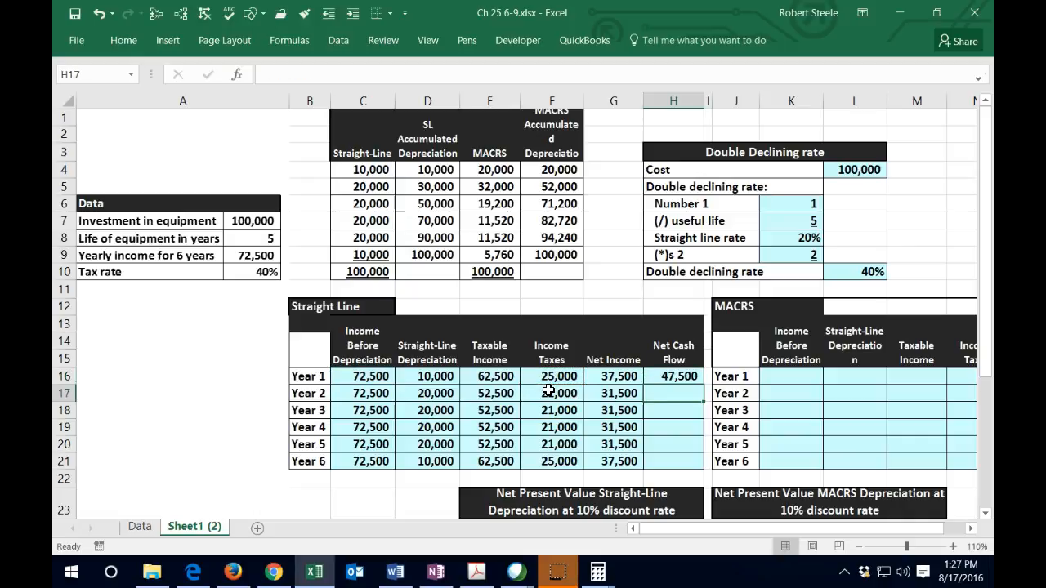
Step: Calculate Year 2 net cash flow in H17 by subtracting the income taxes in F17 from the income before depreciation in C17
{"action": "type", "text": "="}
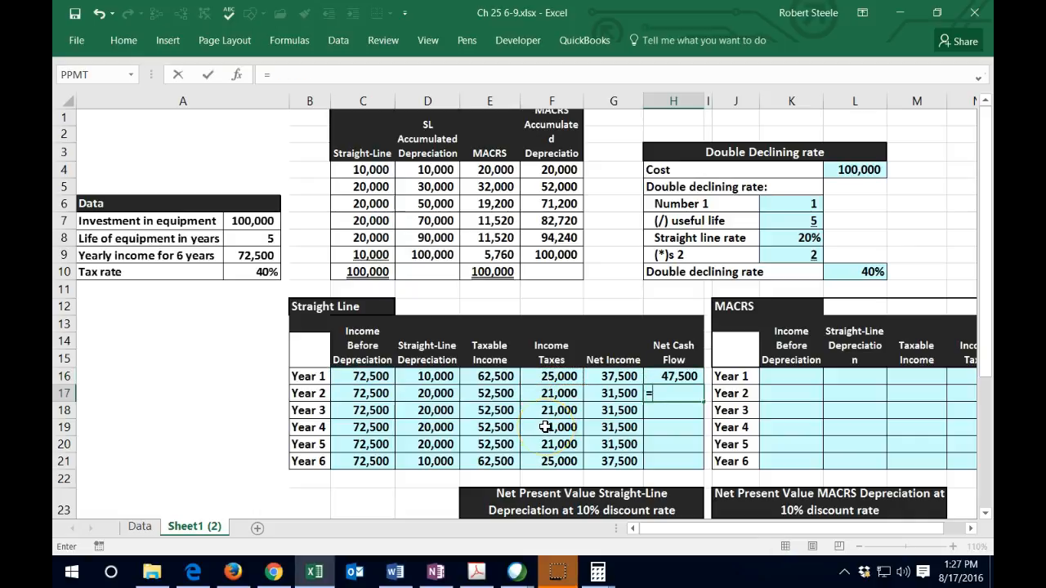
{"action": "left_click", "coordinate": [359, 393]}
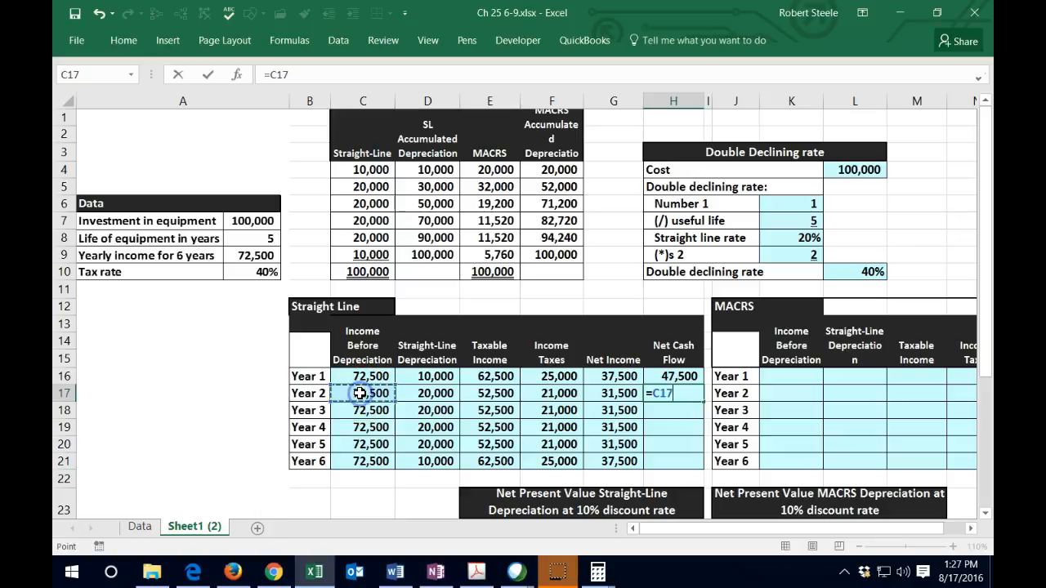
{"action": "type", "text": "-"}
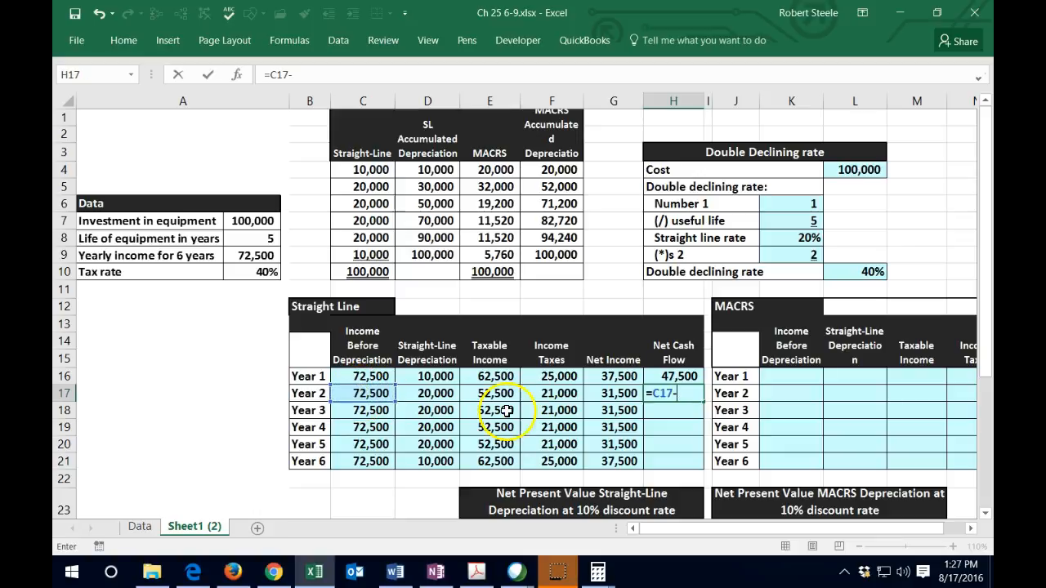
{"action": "left_click", "coordinate": [544, 393]}
{"action": "key", "text": "Return"}
Step: Calculate Year 3 net cash flow in H18 as C18-F18 and fill the formula down through H21 for Year 6
{"action": "type", "text": "="}
{"action": "left_click", "coordinate": [369, 411]}
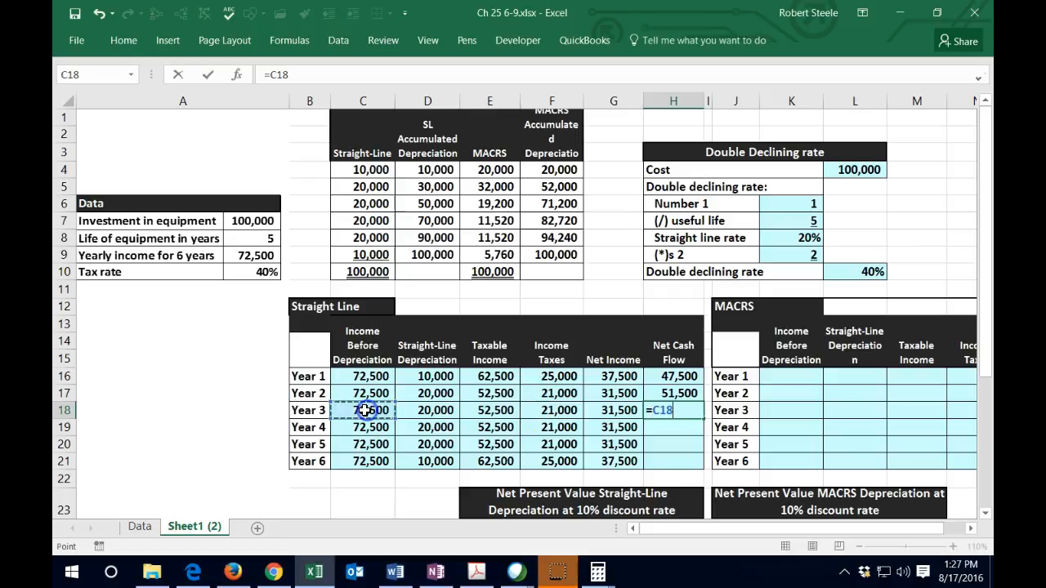
{"action": "type", "text": "-"}
{"action": "left_click", "coordinate": [561, 410]}
{"action": "key", "text": "Return"}
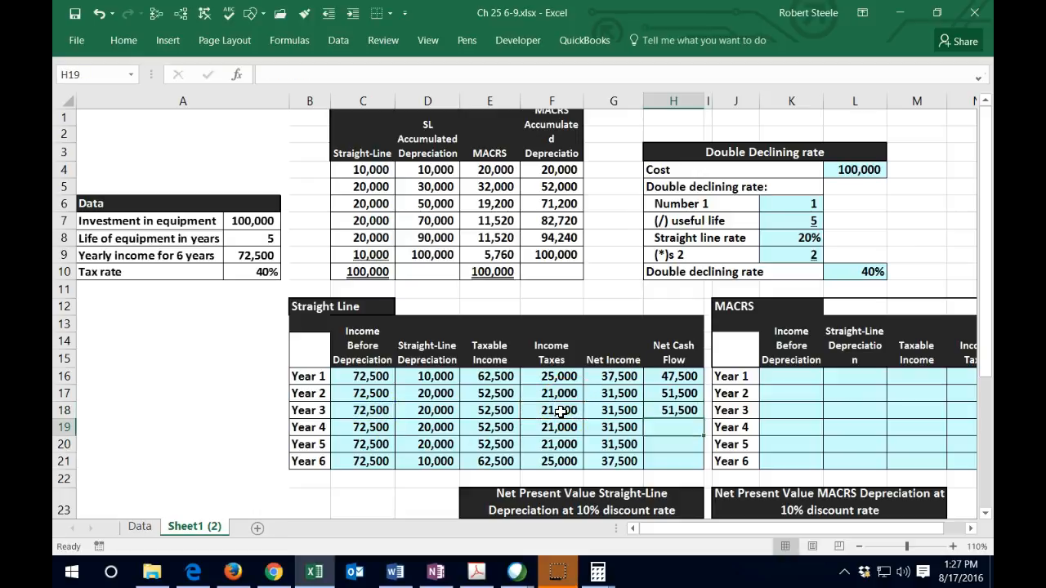
{"action": "left_click", "coordinate": [678, 410]}
{"action": "left_click_drag", "start_coordinate": [703, 420], "coordinate": [695, 464]}
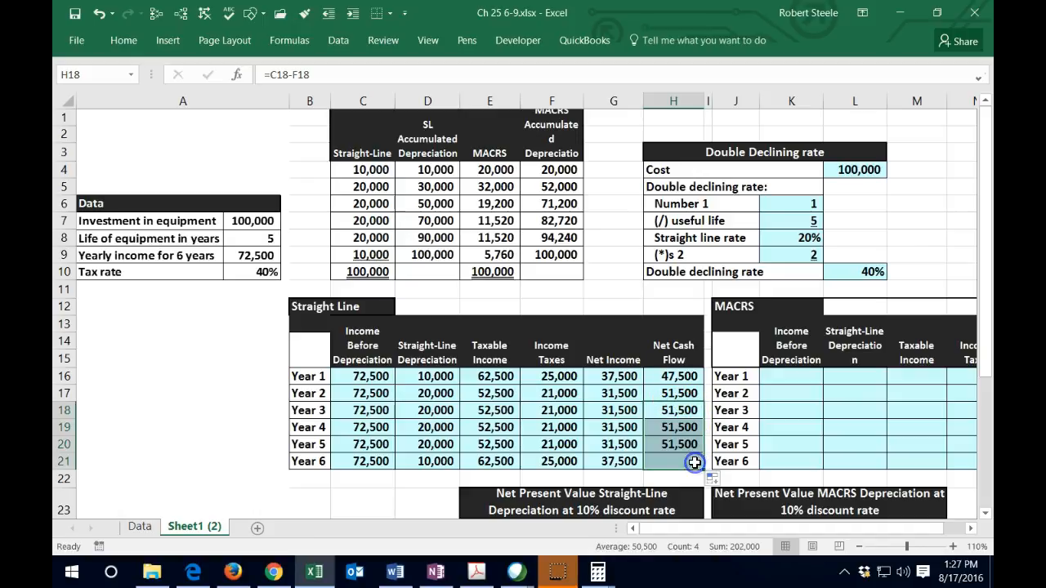
Step: Link MACRS Year 1 income before depreciation in K16 to C16 and fill the formula down through K21 for Year 6
{"action": "left_click", "coordinate": [770, 391]}
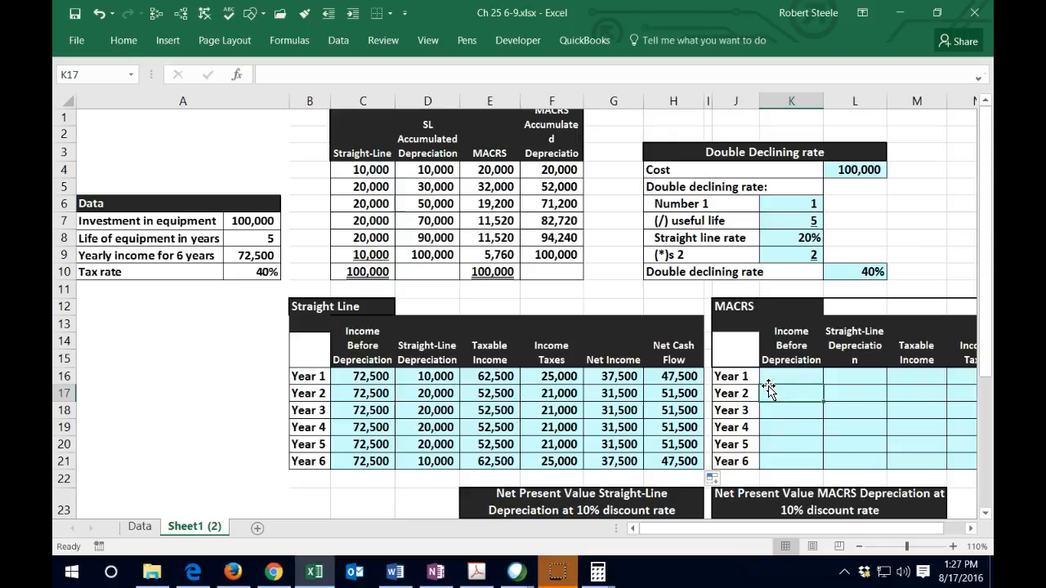
{"action": "key", "text": "Right"}
{"action": "key", "text": "Right"}
{"action": "key", "text": "Right"}
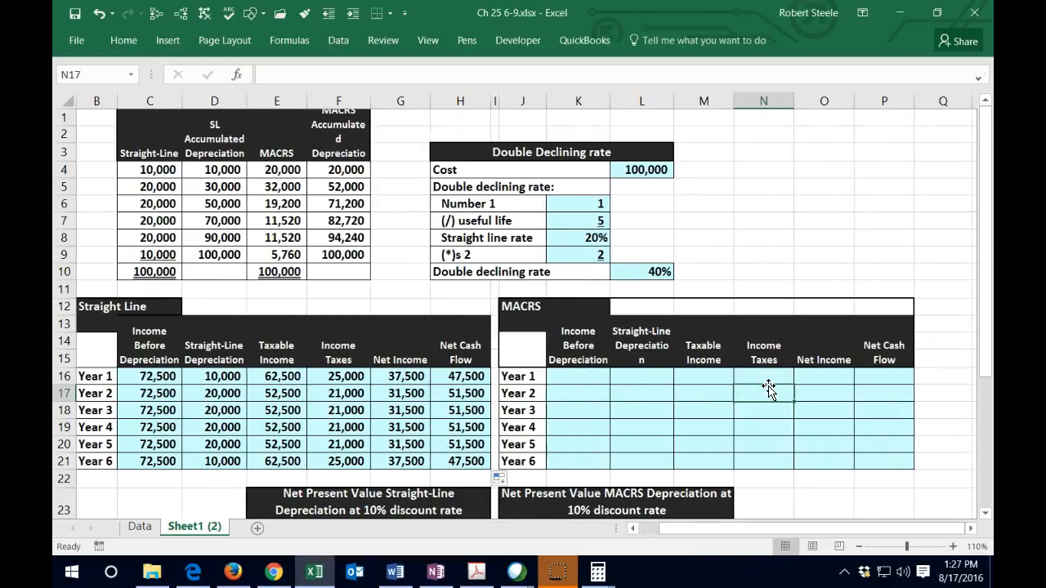
{"action": "key", "text": "Left"}
{"action": "key", "text": "Left"}
{"action": "key", "text": "Left"}
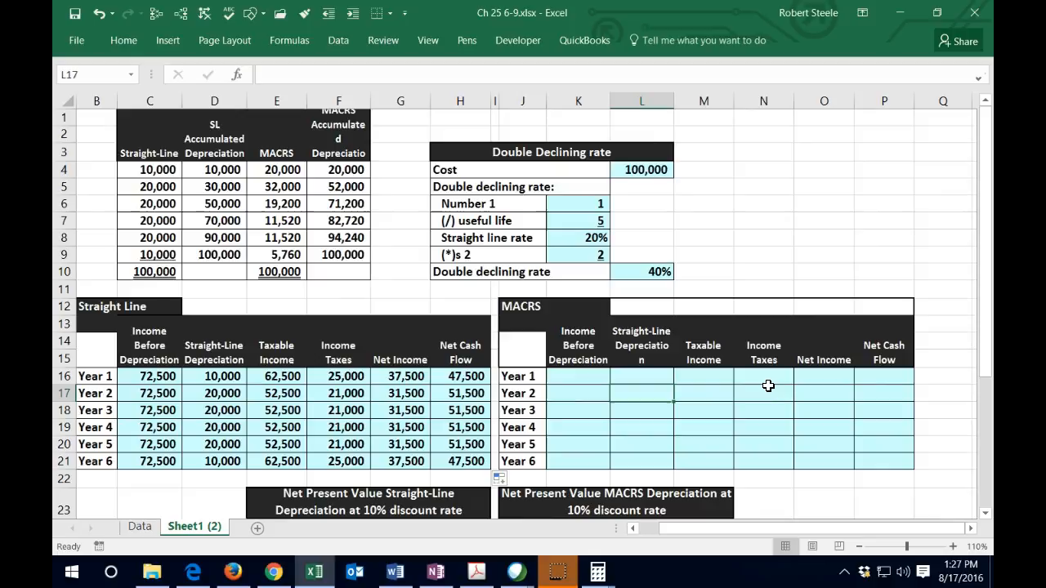
{"action": "key", "text": "Up"}
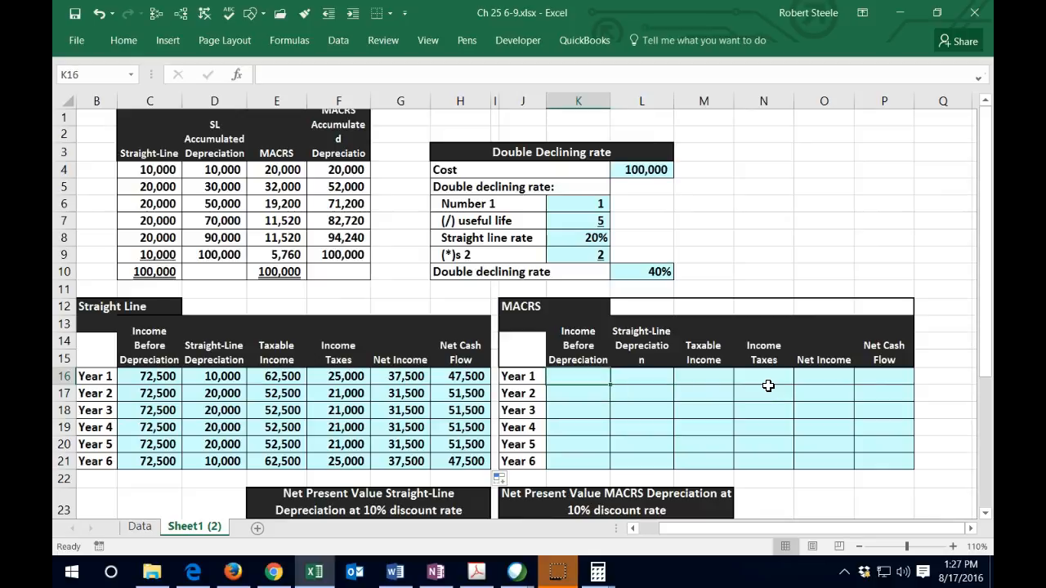
{"action": "type", "text": "="}
{"action": "left_click", "coordinate": [139, 378]}
{"action": "key", "text": "Return"}
{"action": "left_click", "coordinate": [590, 381]}
{"action": "double_click", "coordinate": [610, 385]}
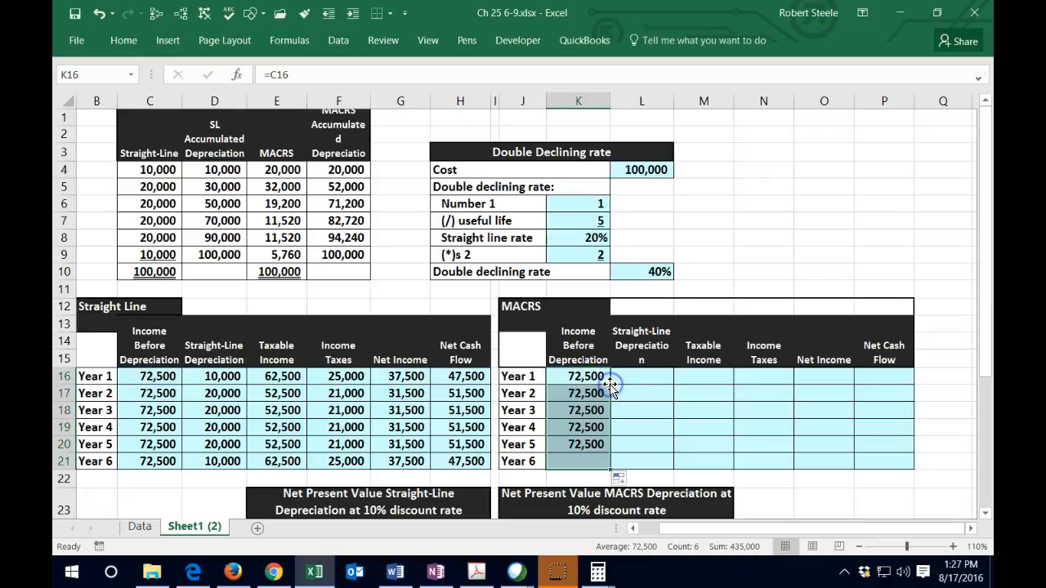
Step: Link the Year 1 and Year 2 MACRS depreciation in L16 and L17 to E4 and E5 of the depreciation schedule
{"action": "left_click", "coordinate": [637, 389]}
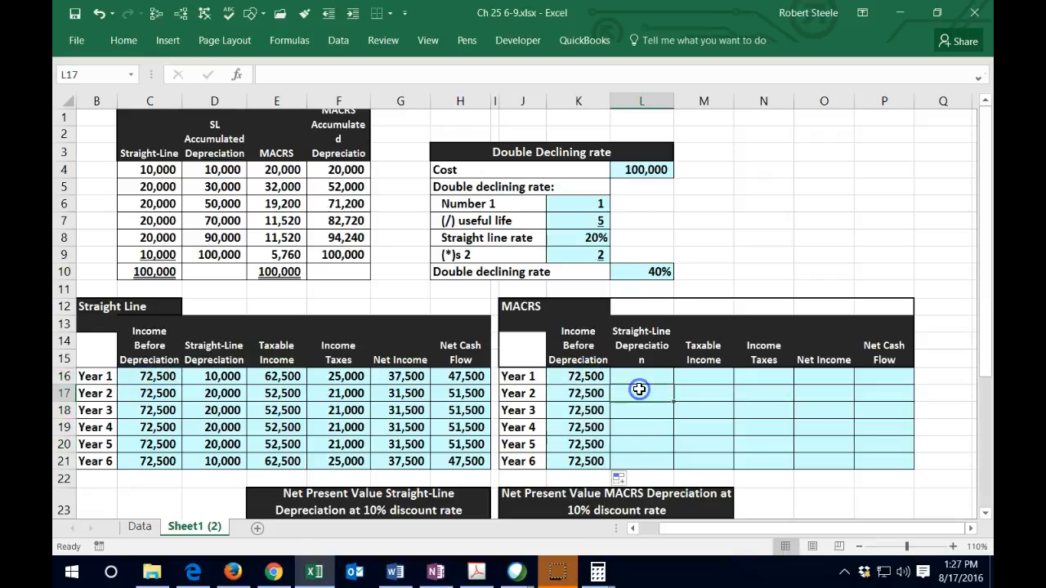
{"action": "left_click", "coordinate": [636, 374]}
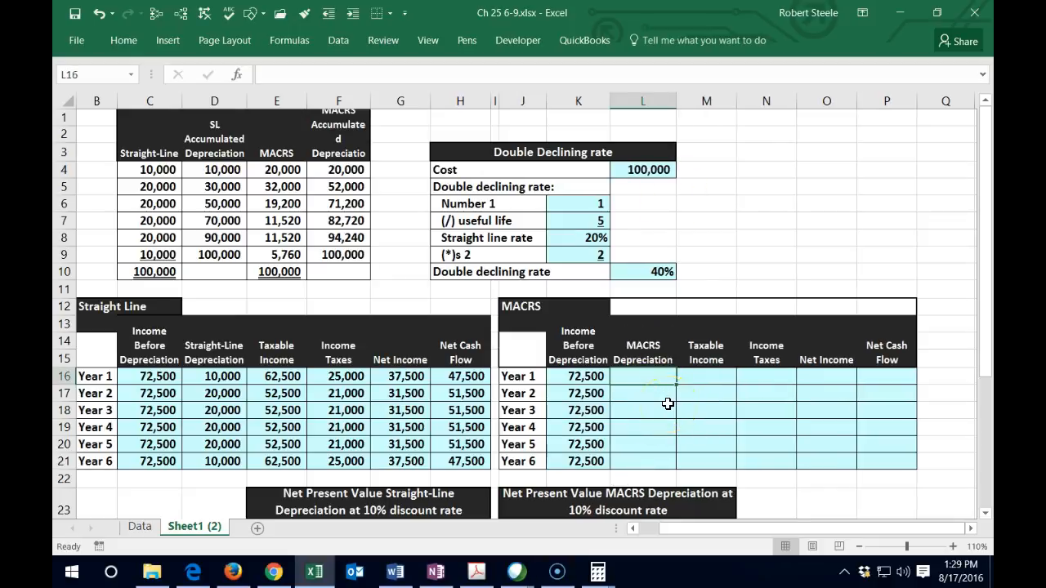
{"action": "type", "text": "="}
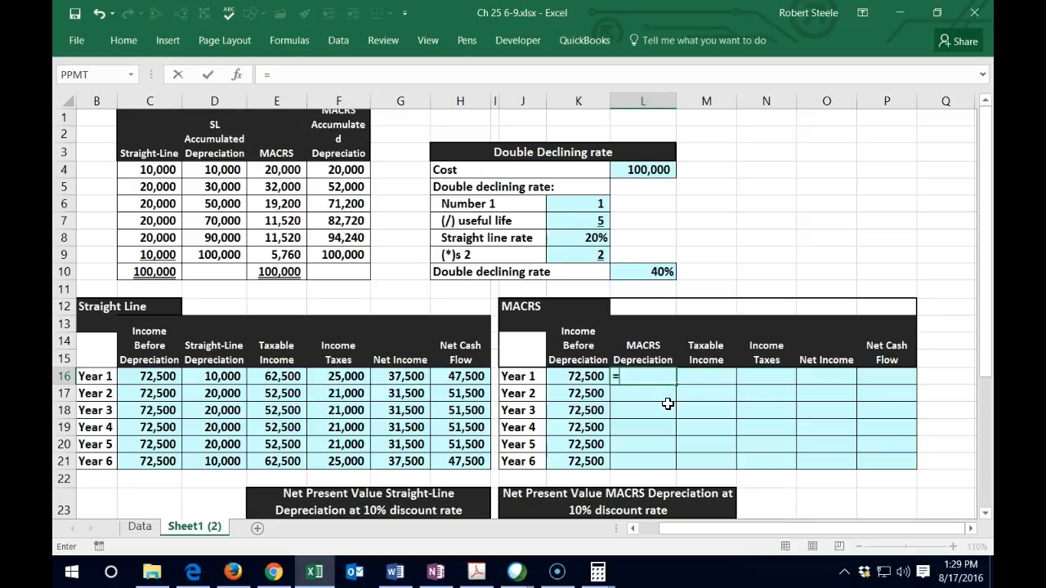
{"action": "left_click", "coordinate": [286, 172]}
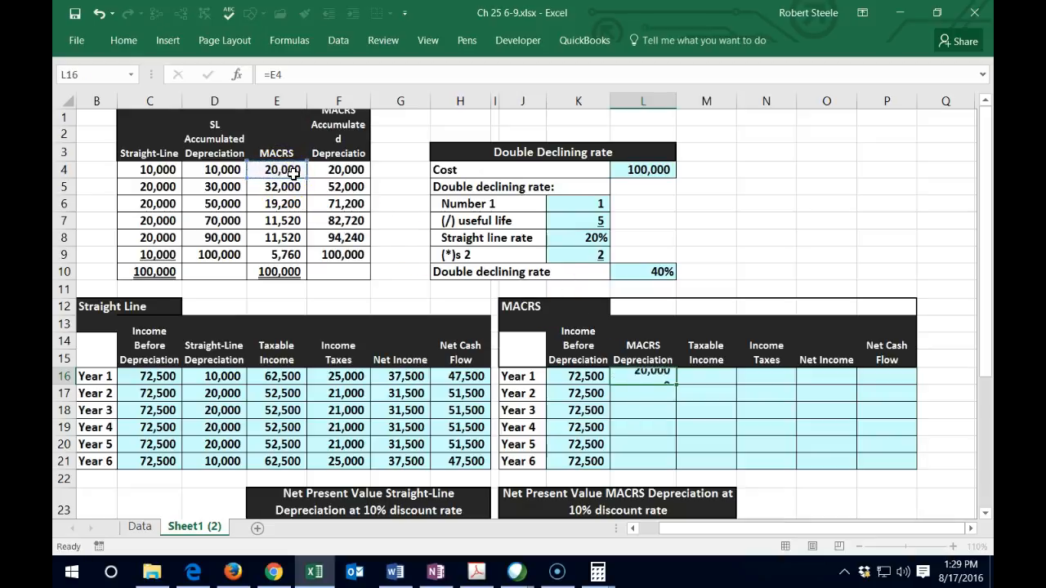
{"action": "key", "text": "Return"}
{"action": "type", "text": "="}
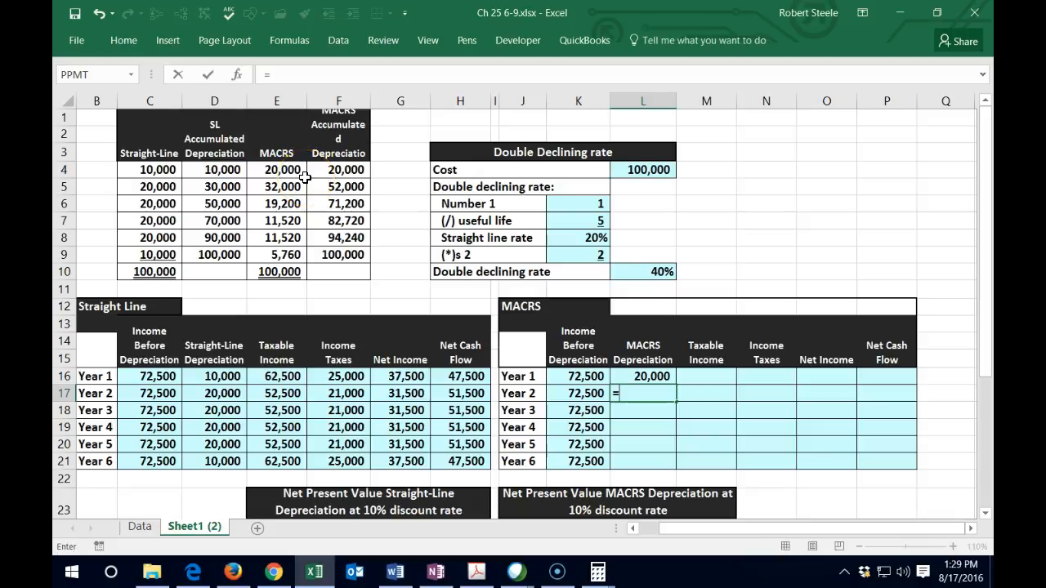
{"action": "left_click", "coordinate": [282, 187]}
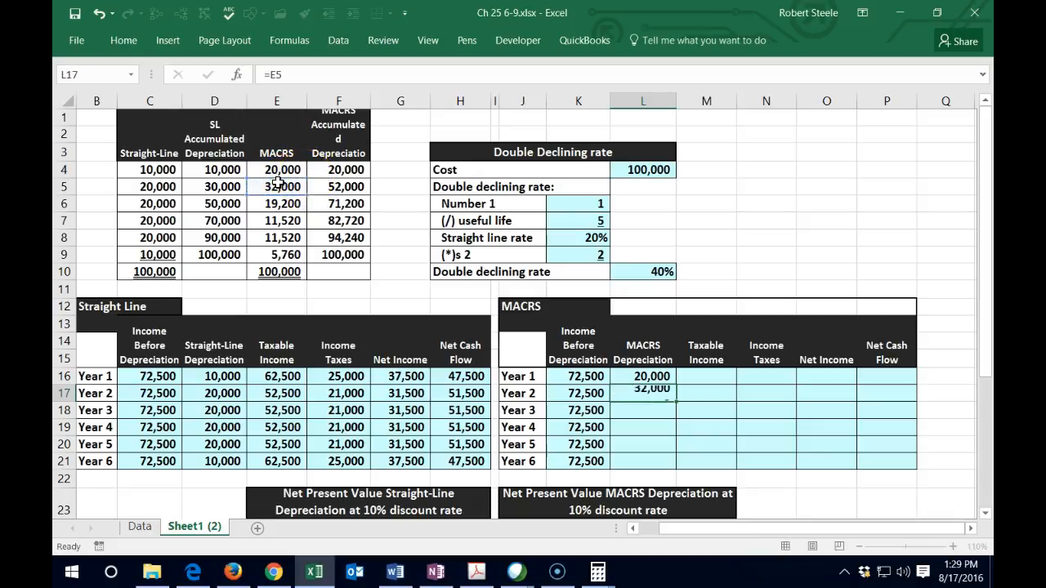
{"action": "key", "text": "Return"}
Step: Link Year 3 MACRS depreciation in L18 to E6, fill the formula down through L21, and check the Year 6 formula
{"action": "type", "text": "="}
{"action": "left_click", "coordinate": [281, 203]}
{"action": "key", "text": "Return"}
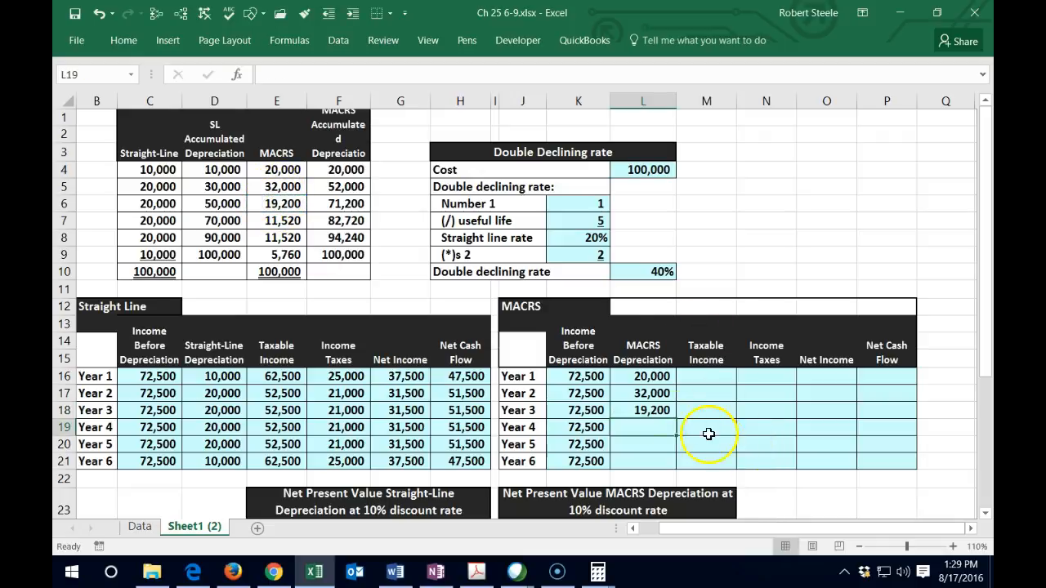
{"action": "left_click", "coordinate": [673, 414]}
{"action": "left_click_drag", "start_coordinate": [677, 419], "coordinate": [675, 462]}
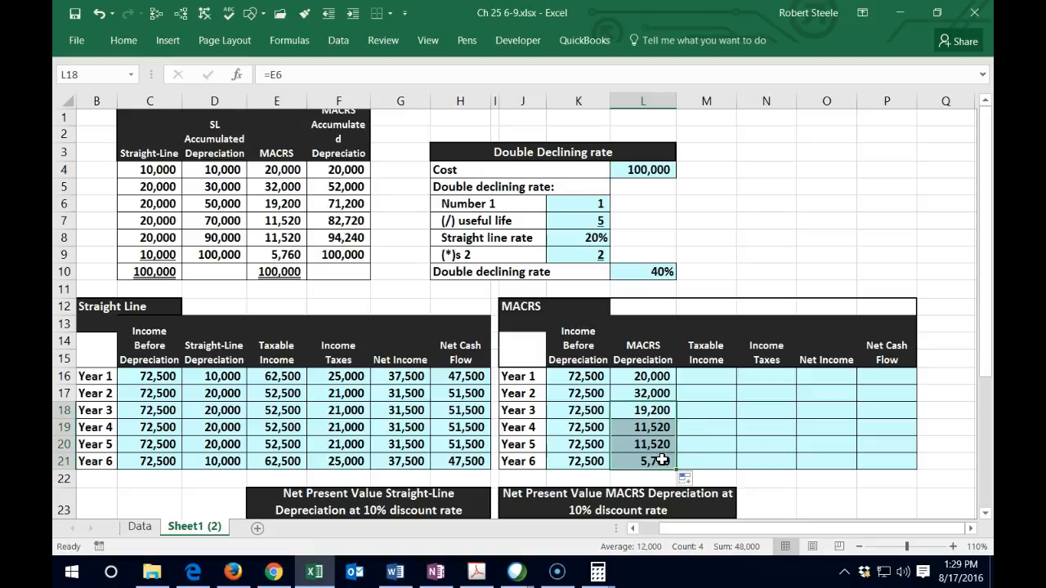
{"action": "double_click", "coordinate": [662, 461]}
{"action": "key", "text": "Return"}
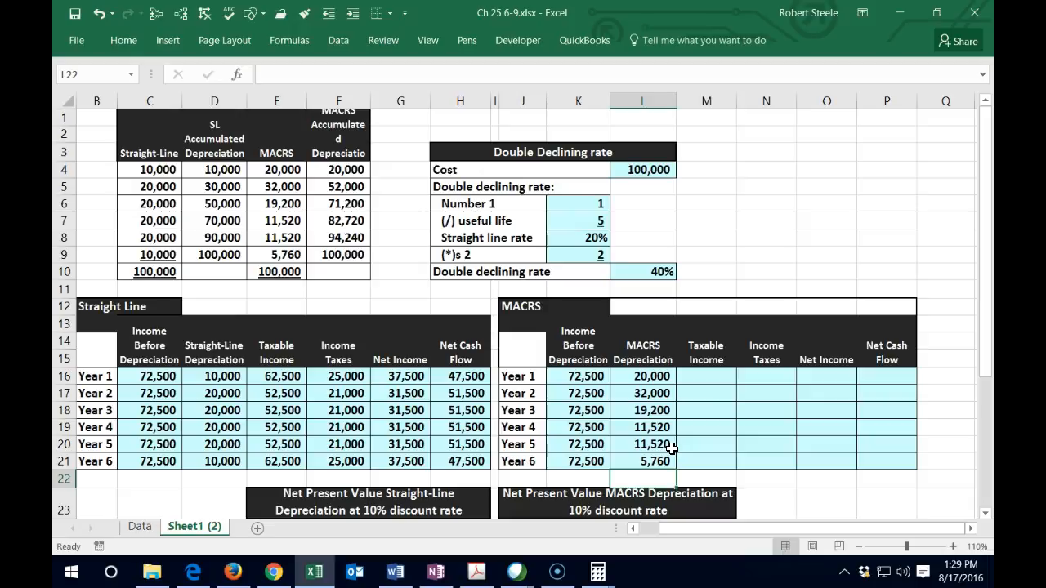
Step: Calculate MACRS Year 1 taxable income in M16 as income before depreciation in K16 minus depreciation in L16
{"action": "left_click", "coordinate": [701, 374]}
{"action": "type", "text": "="}
{"action": "left_click", "coordinate": [553, 378]}
{"action": "type", "text": "-"}
{"action": "left_click", "coordinate": [651, 377]}
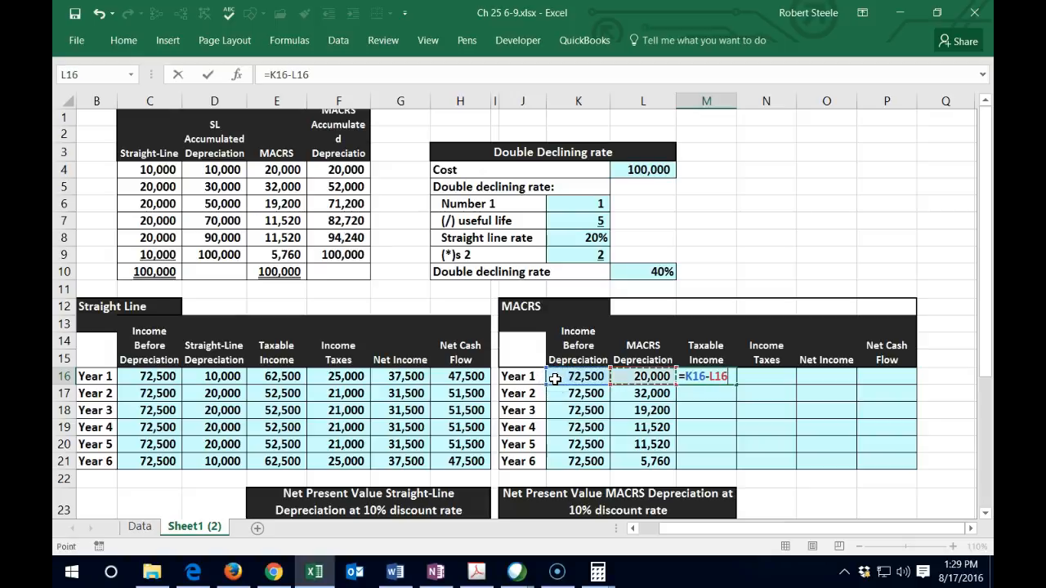
{"action": "key", "text": "Return"}
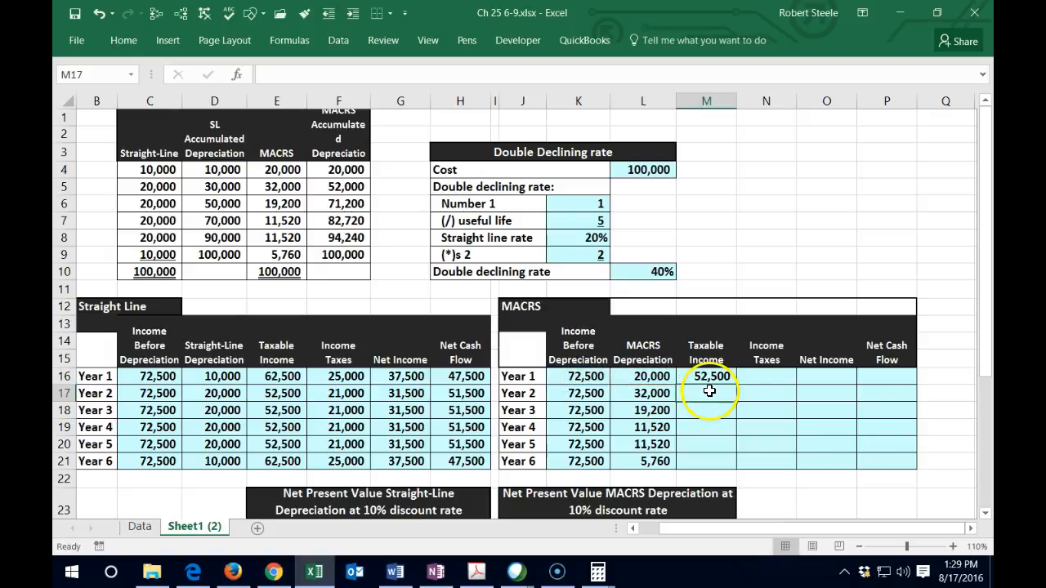
Step: Calculate MACRS Year 2 taxable income in M17 as K17-L17 and fill the formula down through M21 for Year 6
{"action": "type", "text": "="}
{"action": "key", "text": "Left"}
{"action": "key", "text": "Left"}
{"action": "type", "text": "-"}
{"action": "key", "text": "Left"}
{"action": "key", "text": "Return"}
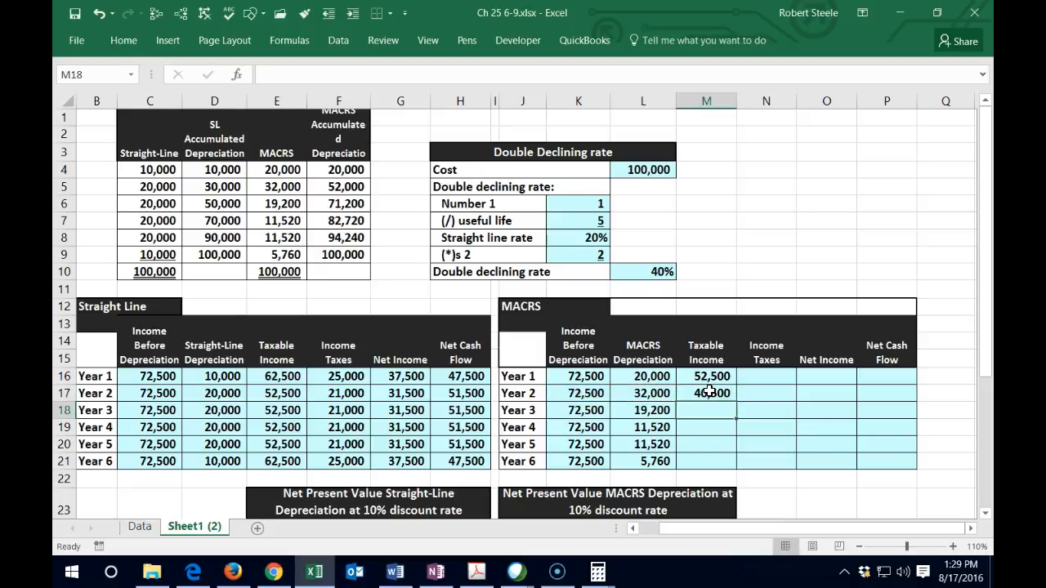
{"action": "left_click", "coordinate": [718, 396]}
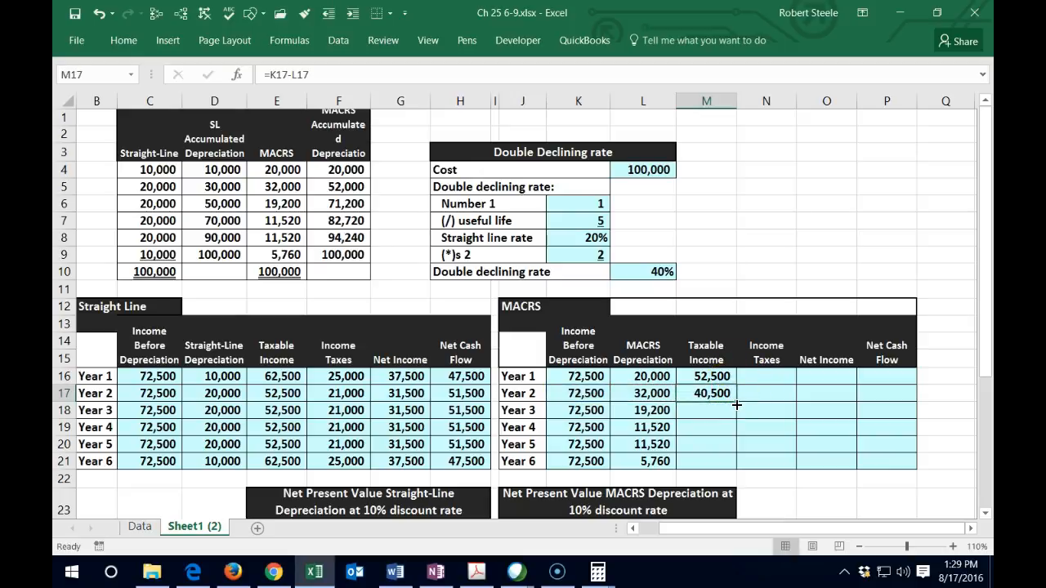
{"action": "double_click", "coordinate": [737, 404]}
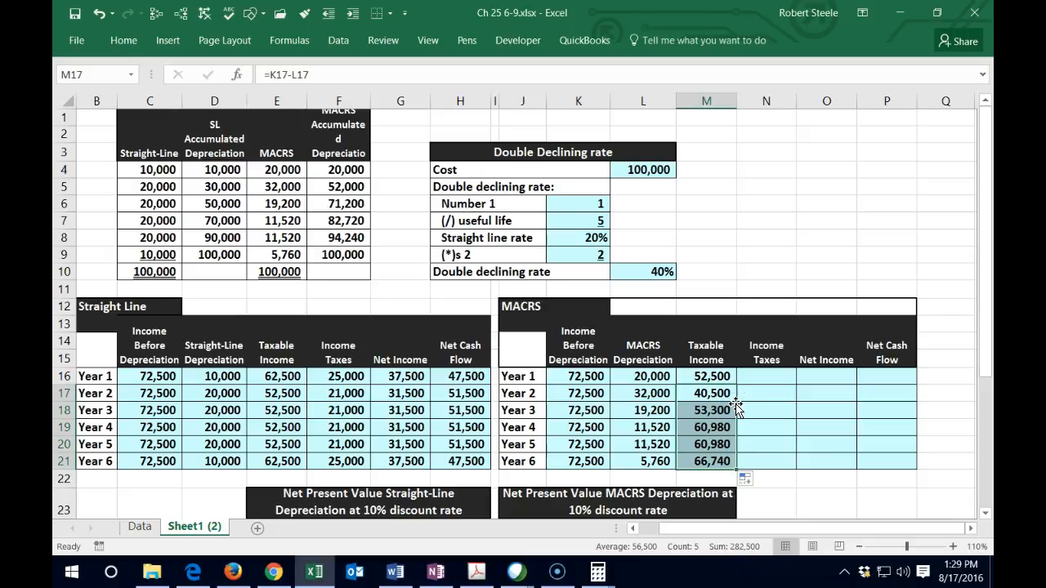
Step: Calculate MACRS Year 1 income taxes in N16 by multiplying the taxable income in M16 by .4
{"action": "left_click", "coordinate": [763, 378]}
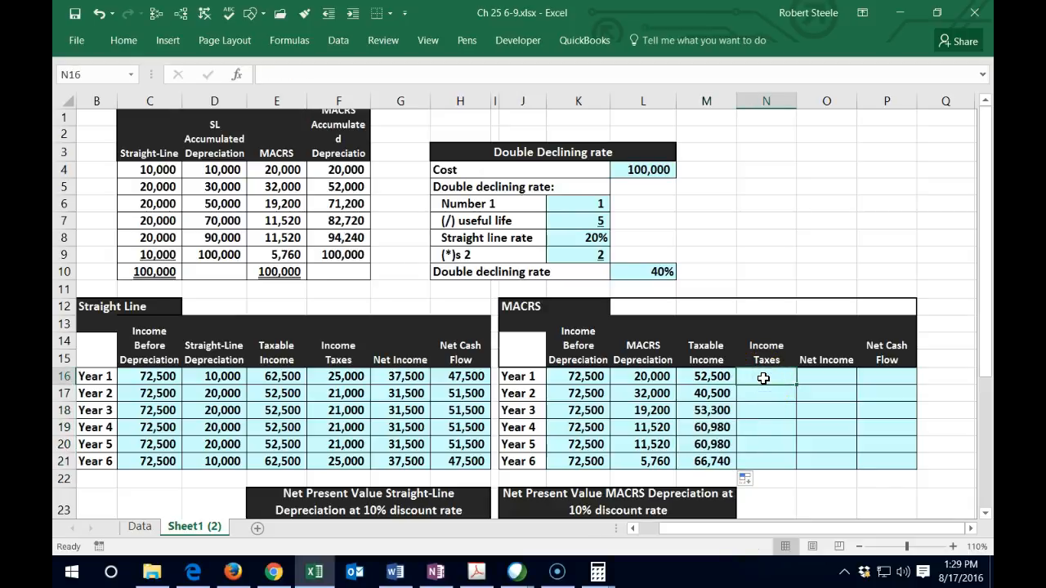
{"action": "type", "text": "="}
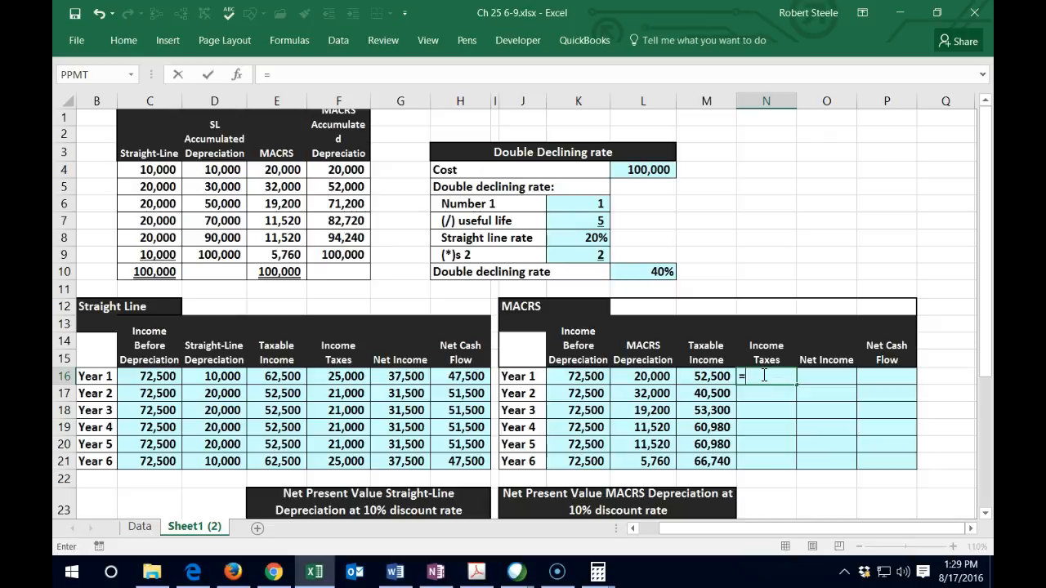
{"action": "left_click", "coordinate": [719, 376]}
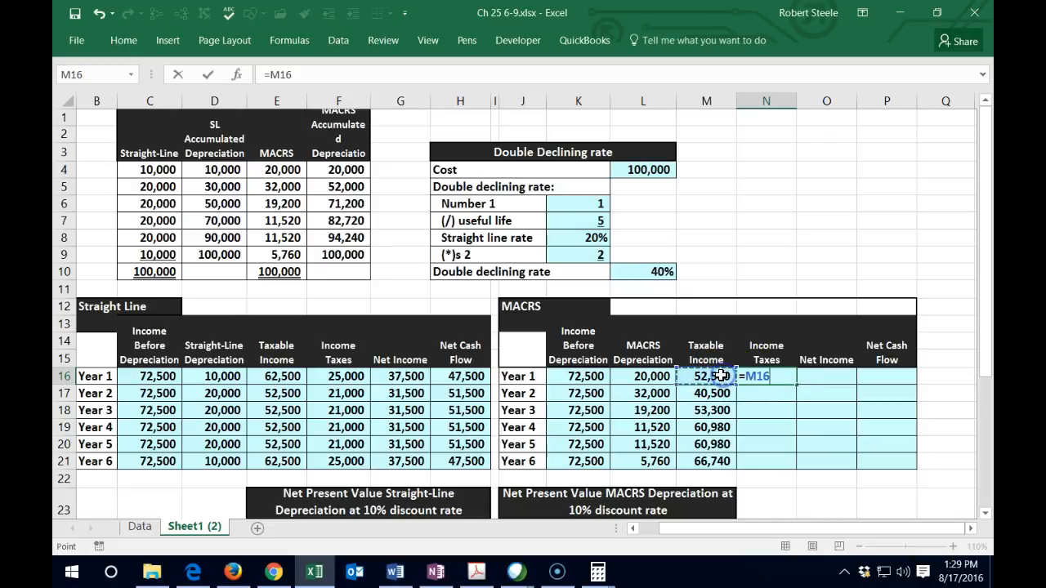
{"action": "type", "text": "*"}
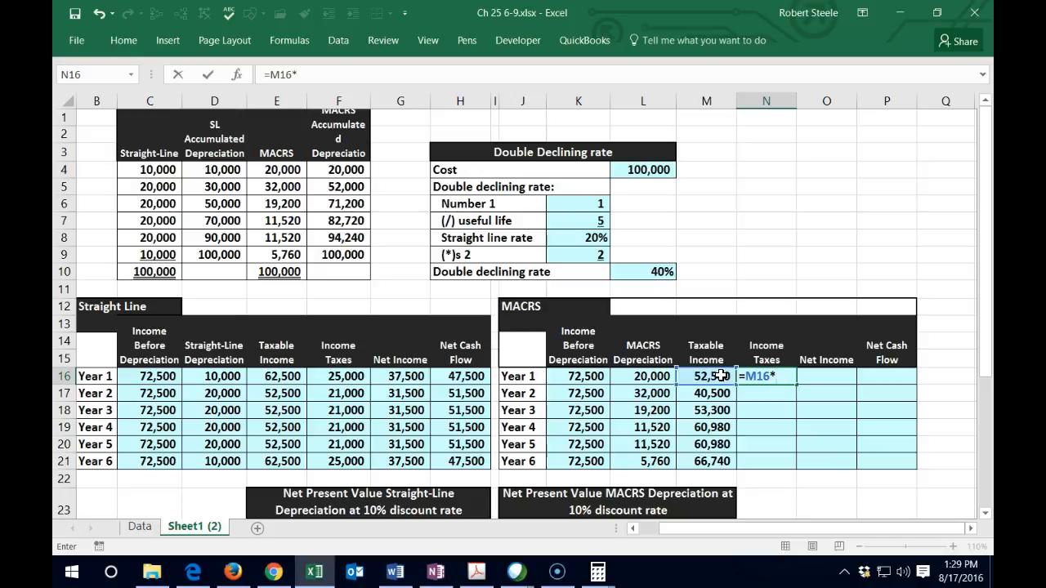
{"action": "type", "text": ".4"}
{"action": "key", "text": "Return"}
Step: Calculate MACRS Year 2 income taxes in N17 as M17*.4, fill the formula down through N21, and check the Year 4 formula
{"action": "type", "text": "="}
{"action": "key", "text": "Left"}
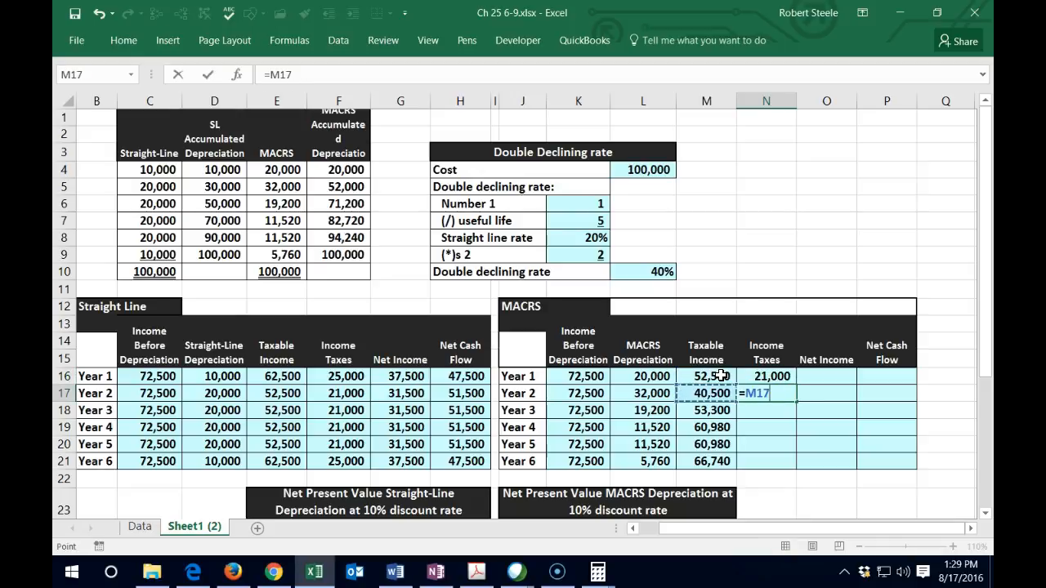
{"action": "type", "text": "*0"}
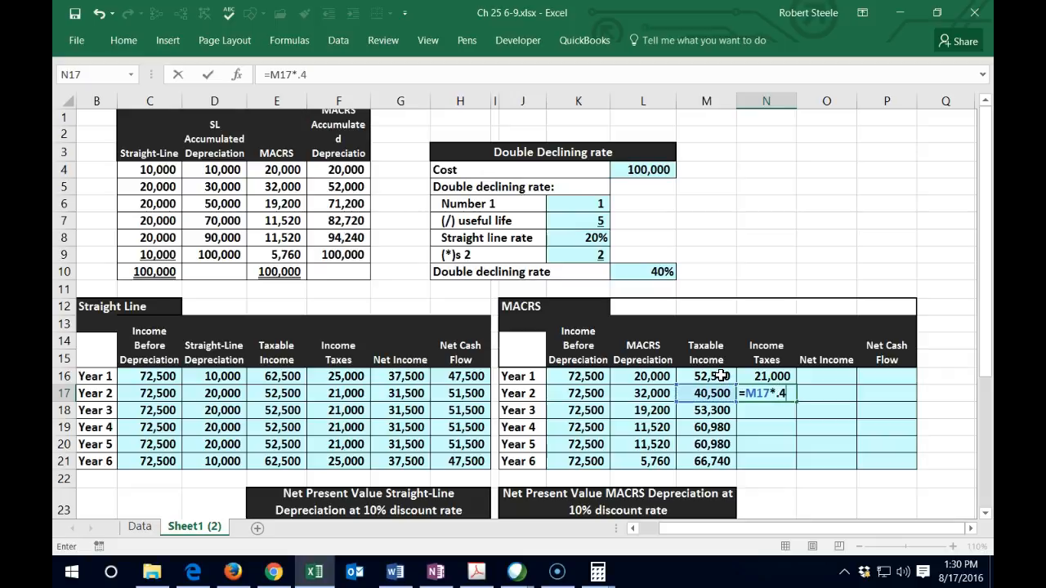
{"action": "type", "text": ".4"}
{"action": "key", "text": "Return"}
{"action": "left_click", "coordinate": [765, 394]}
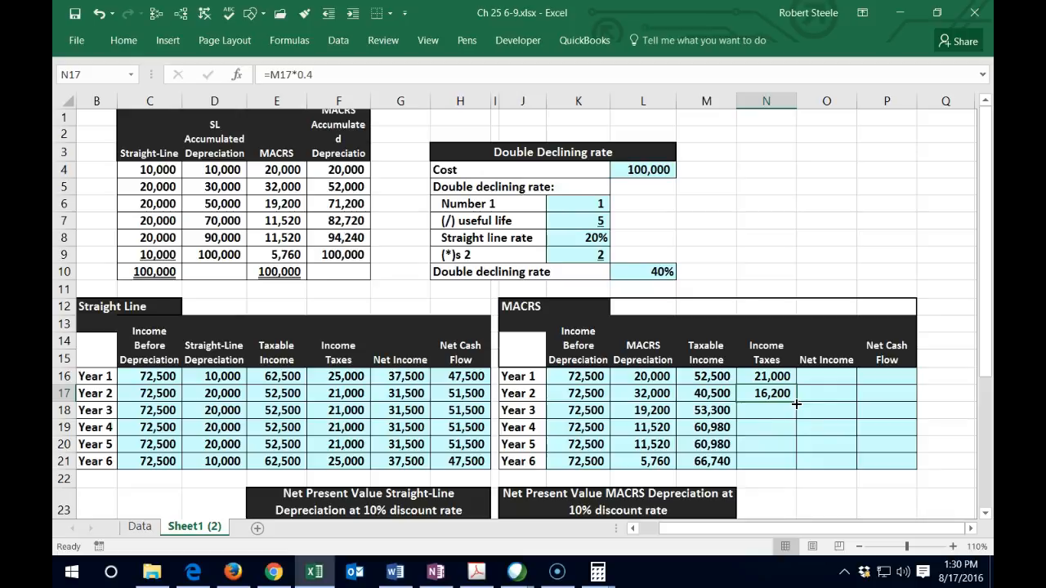
{"action": "left_click_drag", "start_coordinate": [796, 404], "coordinate": [797, 469]}
{"action": "double_click", "coordinate": [777, 427]}
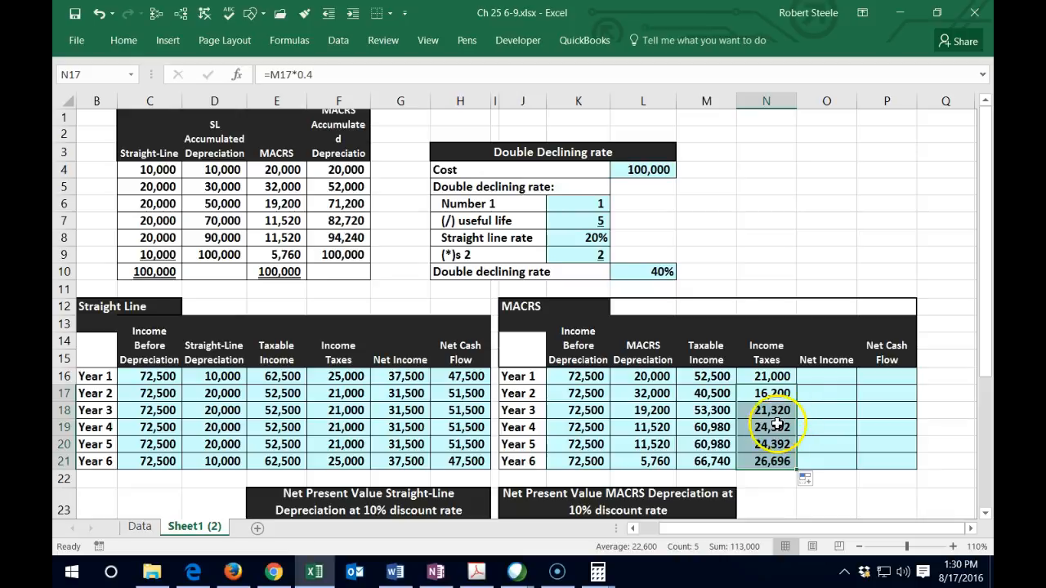
{"action": "key", "text": "Return"}
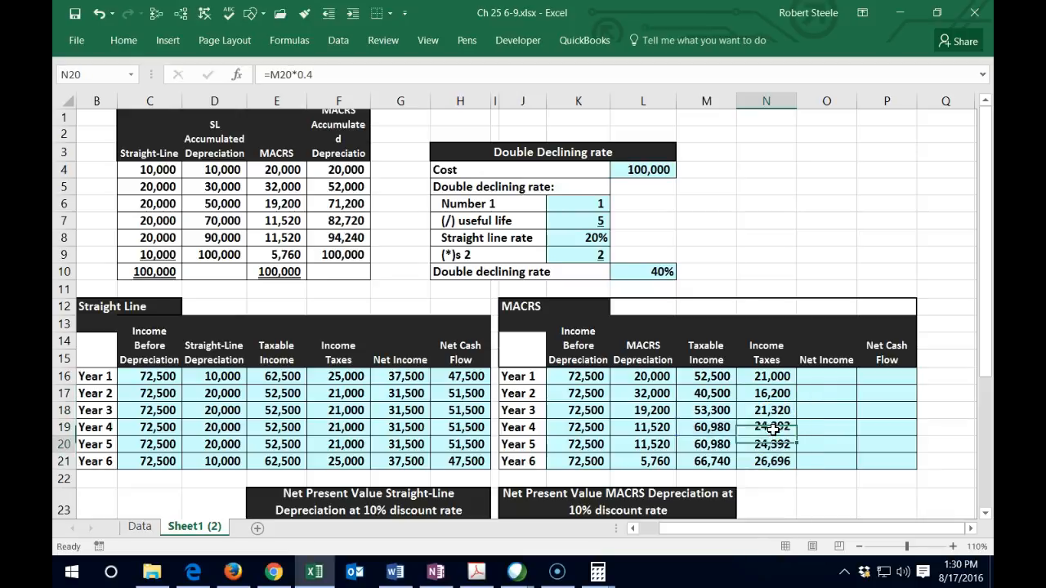
{"action": "left_click", "coordinate": [760, 444]}
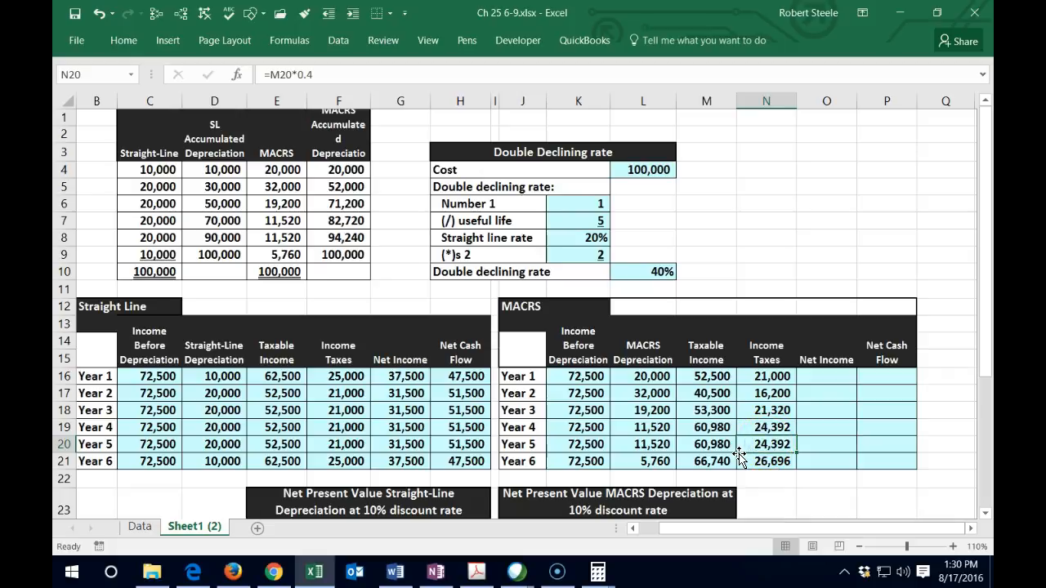
Step: Calculate MACRS Year 1 net income in O16 as taxable income in M16 minus income taxes in N16
{"action": "left_click", "coordinate": [821, 374]}
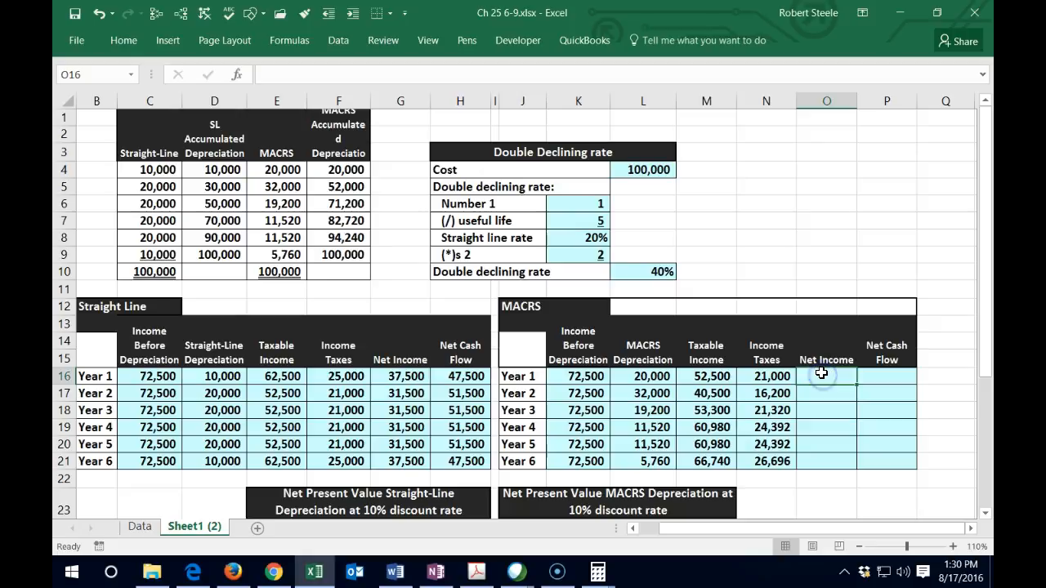
{"action": "type", "text": "="}
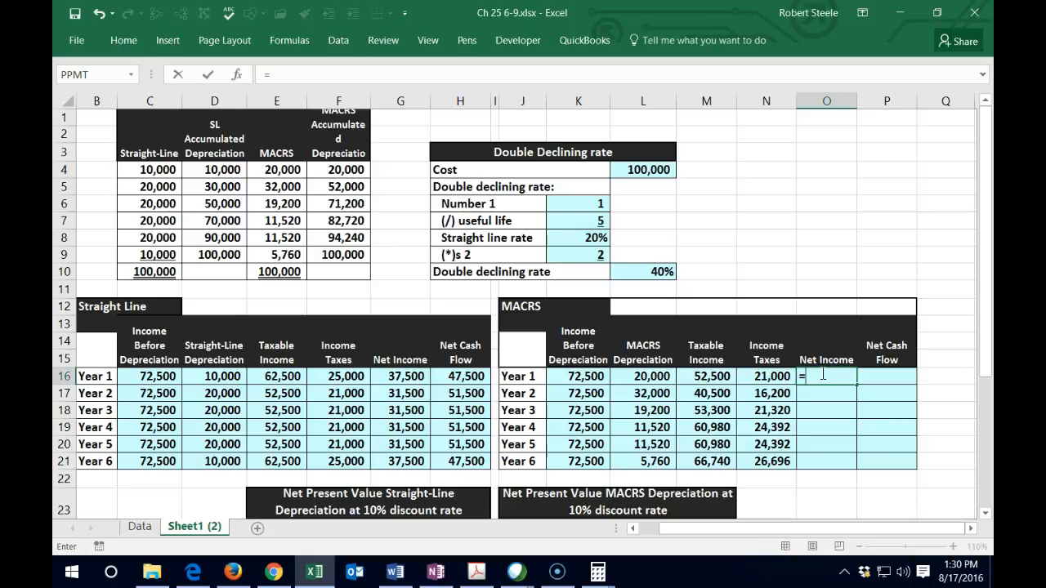
{"action": "left_click", "coordinate": [711, 378]}
{"action": "type", "text": "-"}
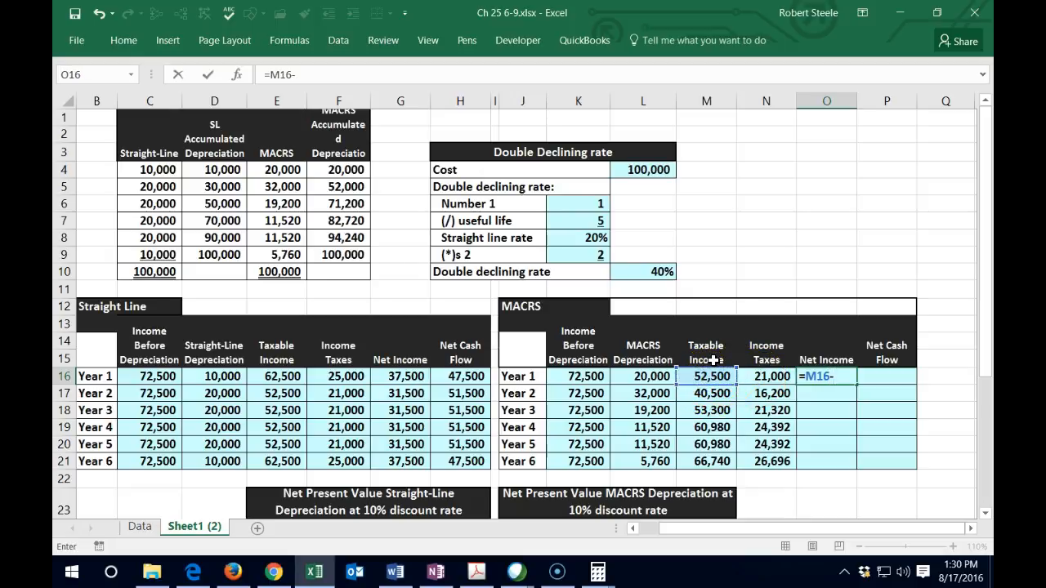
{"action": "left_click", "coordinate": [772, 377]}
{"action": "key", "text": "Return"}
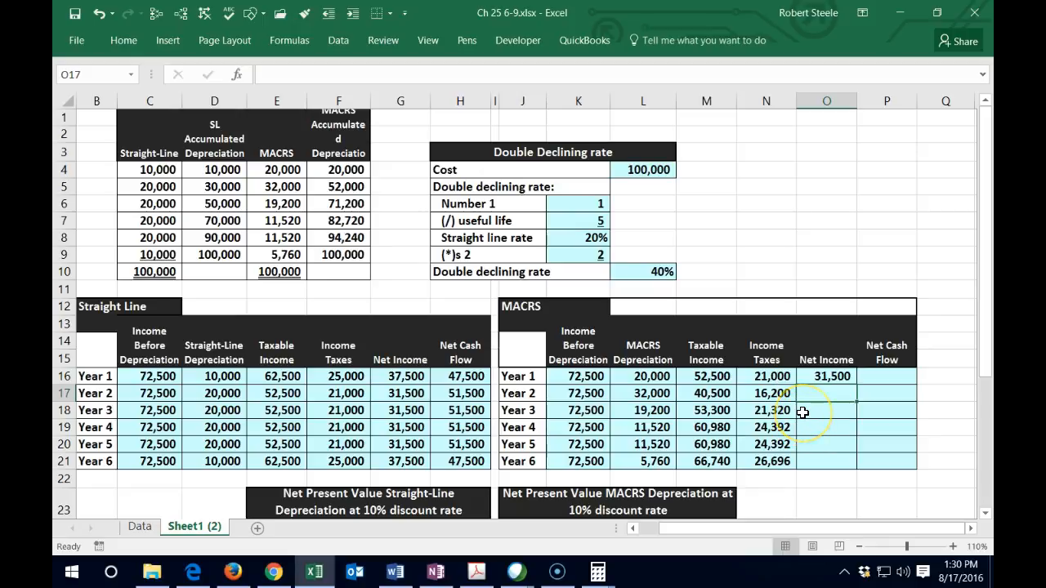
Step: Calculate MACRS Year 2 net income in O17 by subtracting the income taxes in N17 from the taxable income in M17
{"action": "type", "text": "="}
{"action": "key", "text": "Left"}
{"action": "key", "text": "Left"}
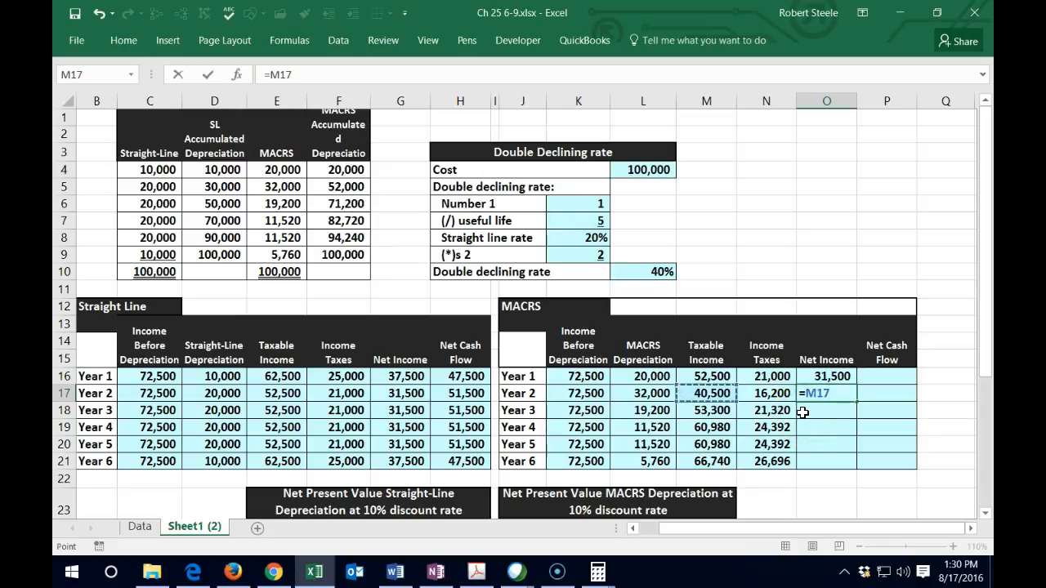
{"action": "type", "text": "-"}
{"action": "key", "text": "Left"}
{"action": "key", "text": "Return"}
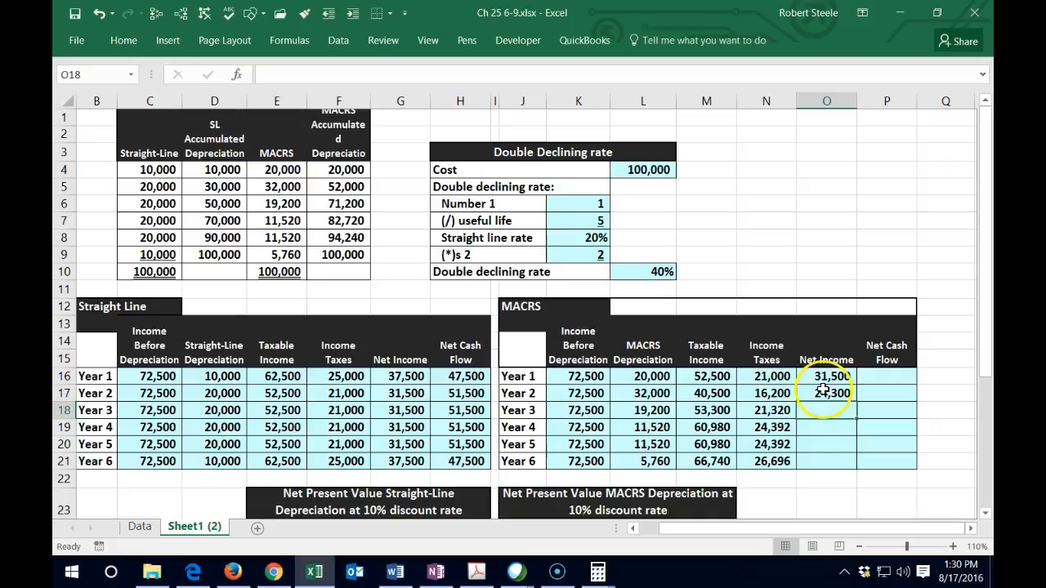
Step: Fill the MACRS net income formula from O17 down through O21 and calculate Year 1 net cash flow in P16 as K16-N16
{"action": "left_click", "coordinate": [821, 395]}
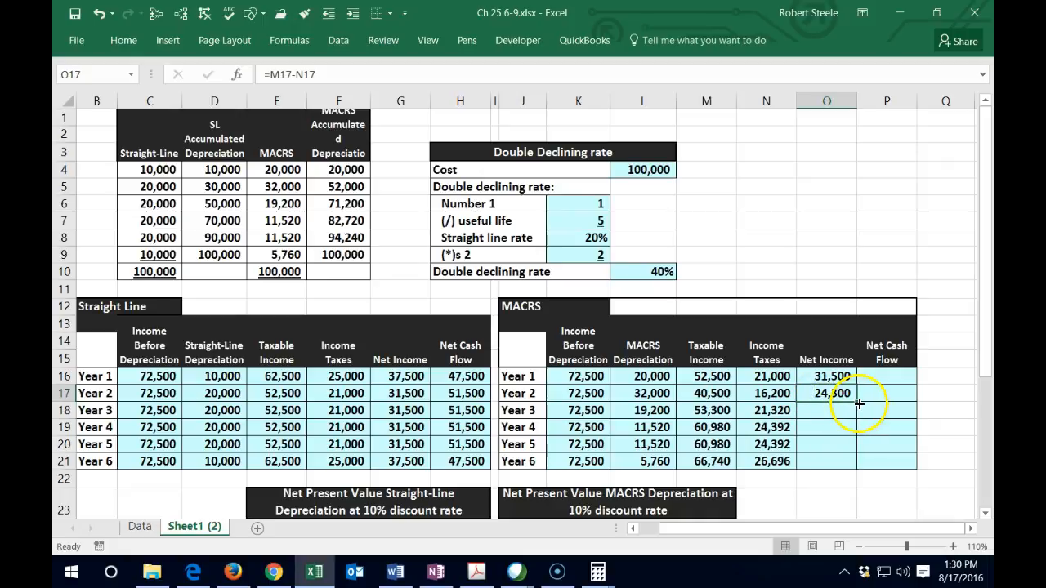
{"action": "double_click", "coordinate": [858, 403]}
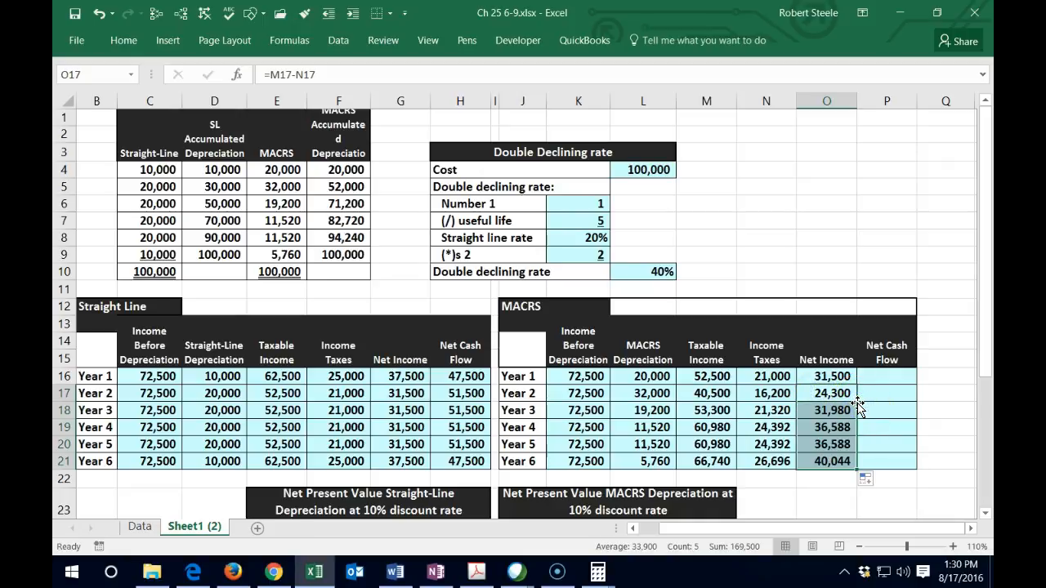
{"action": "left_click", "coordinate": [881, 377]}
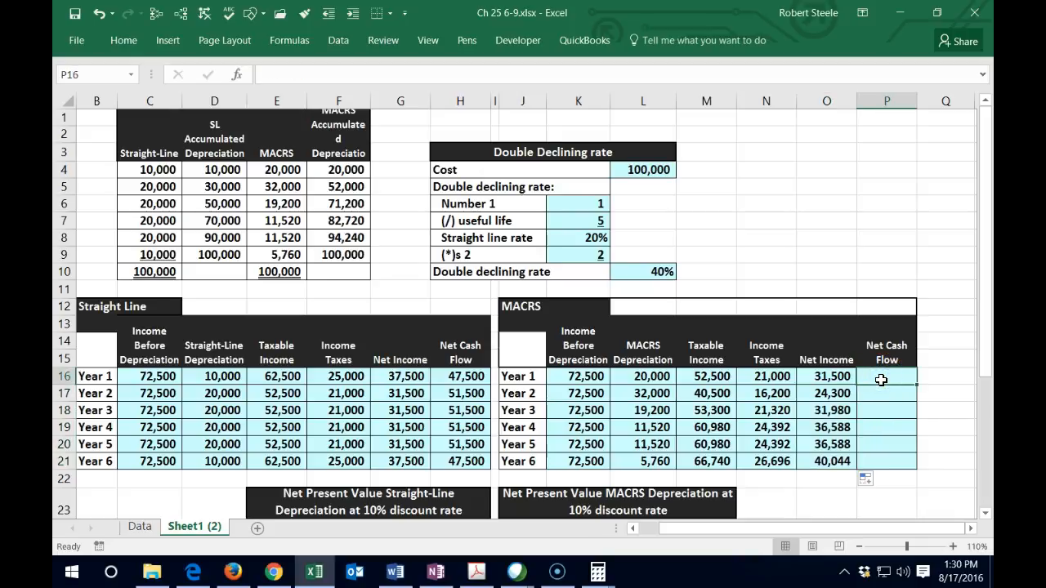
{"action": "type", "text": "="}
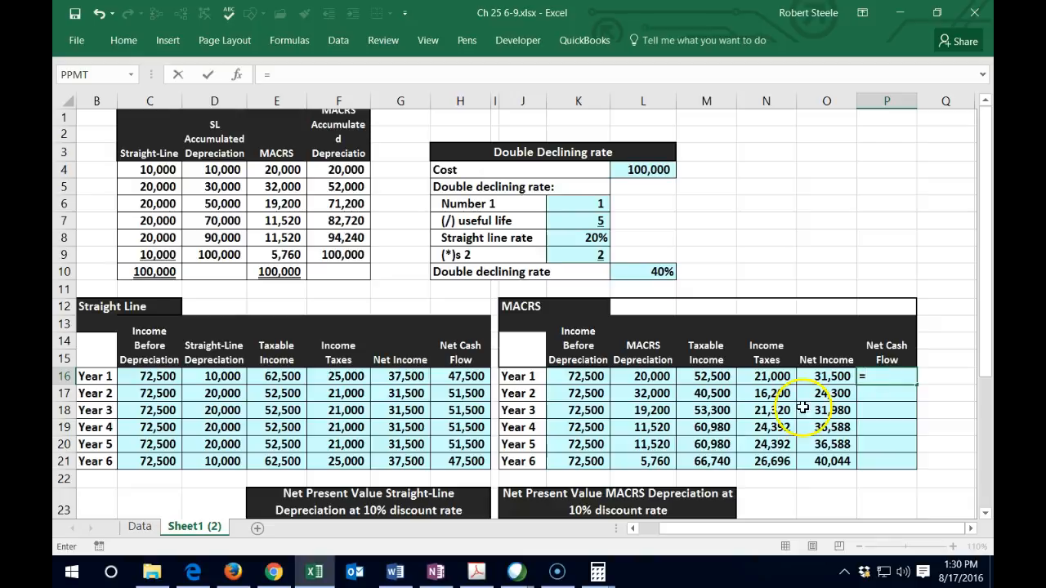
{"action": "left_click", "coordinate": [593, 378]}
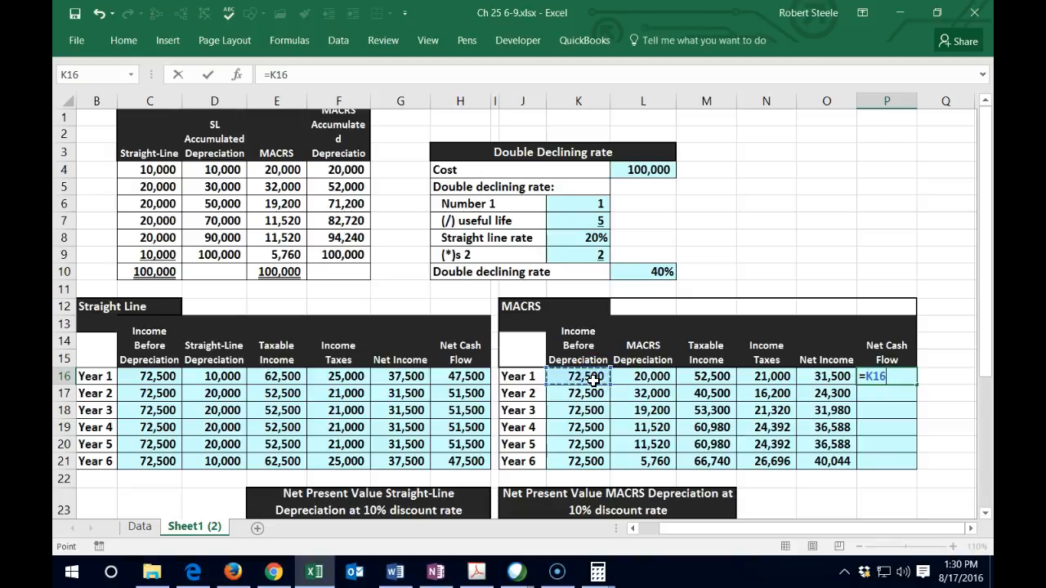
{"action": "type", "text": "-"}
{"action": "left_click", "coordinate": [780, 377]}
{"action": "key", "text": "Return"}
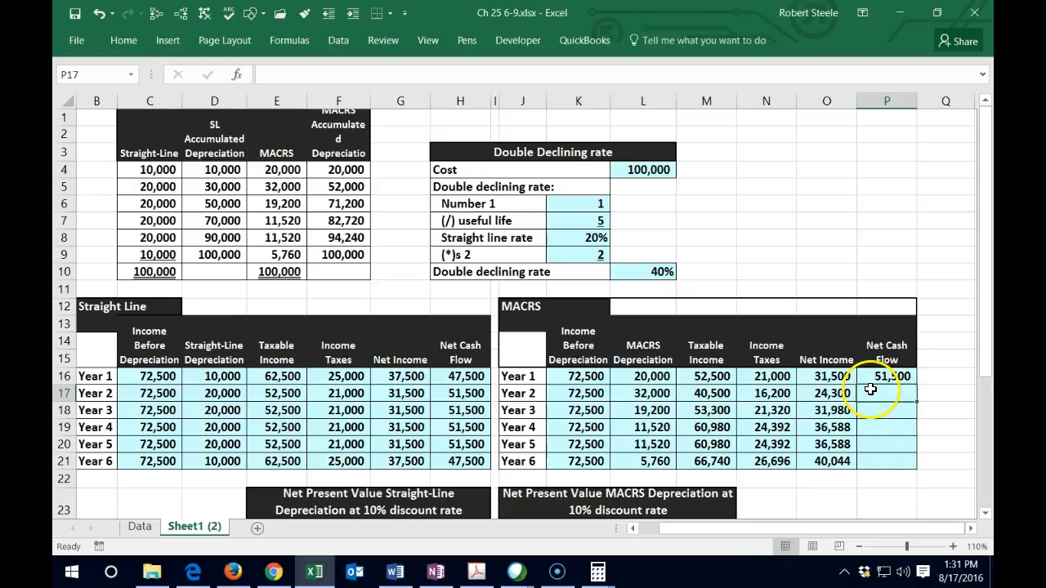
Step: Calculate MACRS Year 2 net cash flow in P17 by subtracting the income taxes in N17 from the income before depreciation in K17
{"action": "type", "text": "="}
{"action": "left_click", "coordinate": [585, 393]}
{"action": "type", "text": "-"}
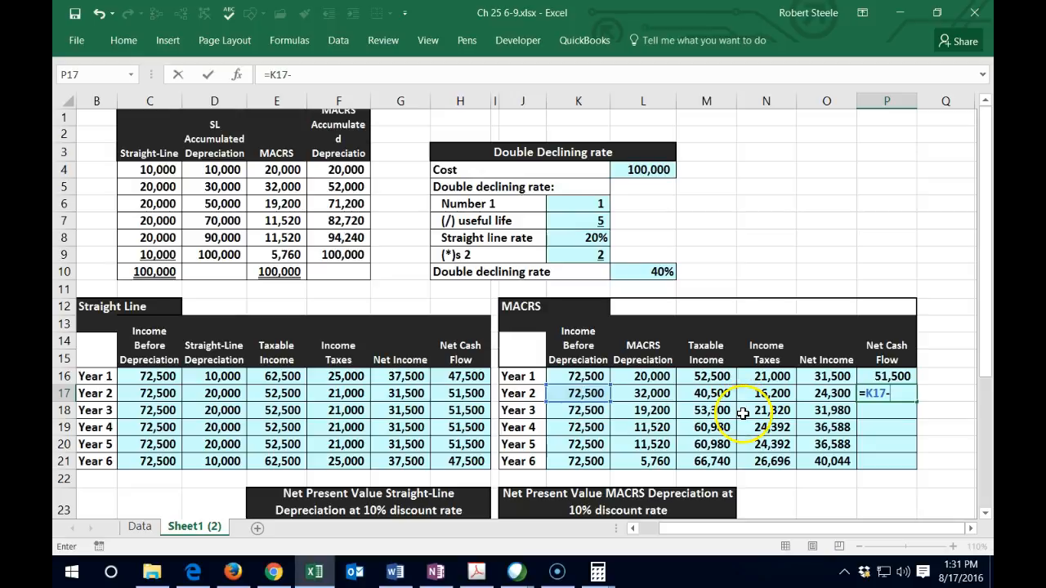
{"action": "left_click", "coordinate": [781, 392]}
{"action": "key", "text": "Return"}
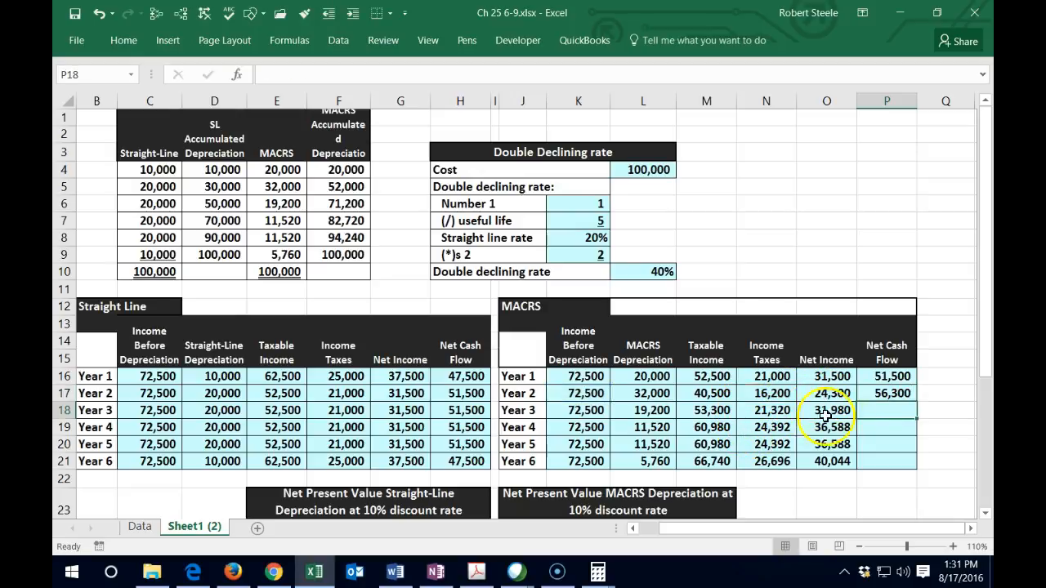
Step: Calculate MACRS Year 3 net cash flow in P18 as K18-N18 and fill the formula down through P21
{"action": "type", "text": "="}
{"action": "left_click", "coordinate": [587, 411]}
{"action": "type", "text": "-"}
{"action": "left_click", "coordinate": [764, 409]}
{"action": "key", "text": "Return"}
{"action": "left_click", "coordinate": [891, 411]}
{"action": "left_click_drag", "start_coordinate": [914, 420], "coordinate": [908, 465]}
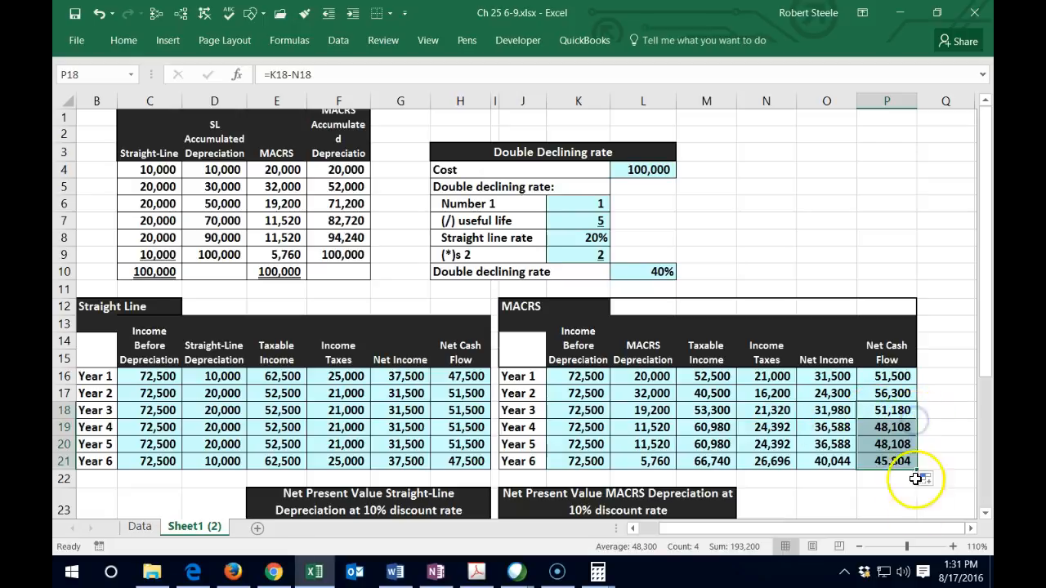
{"action": "left_click", "coordinate": [862, 492]}
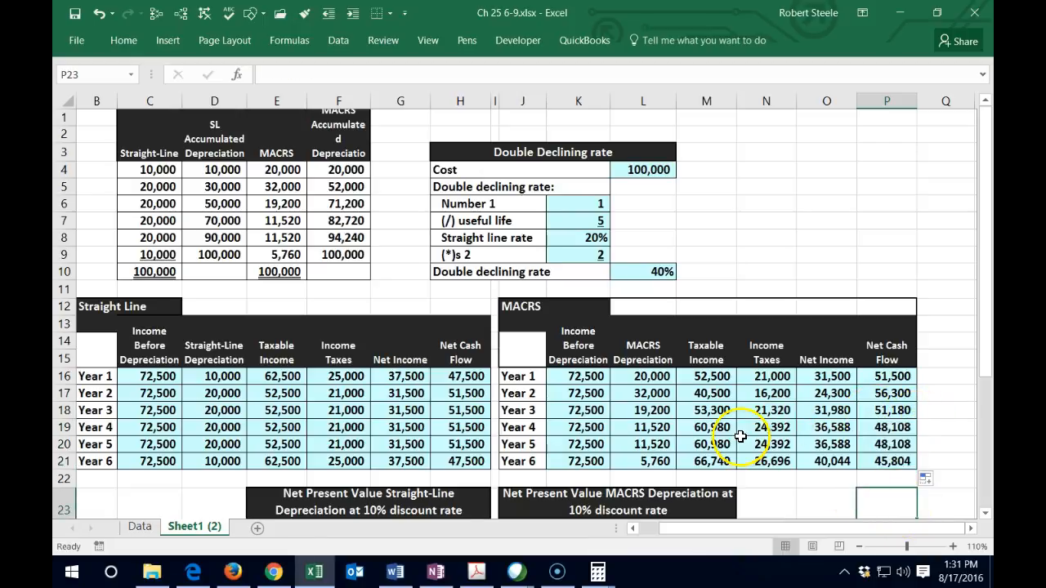
Step: Compare the sums of the straight-line net cash flows in H16:H21 and the MACRS net cash flows in P16:P21
{"action": "scroll", "coordinate": [740, 437], "scroll_direction": "down", "scroll_amount": 3}
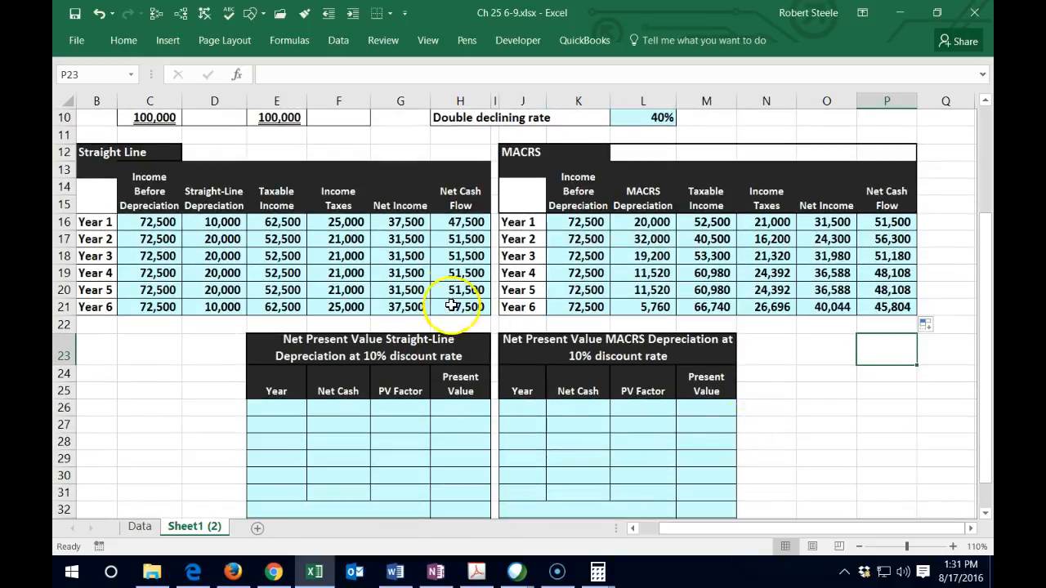
{"action": "left_click_drag", "start_coordinate": [463, 223], "coordinate": [463, 316]}
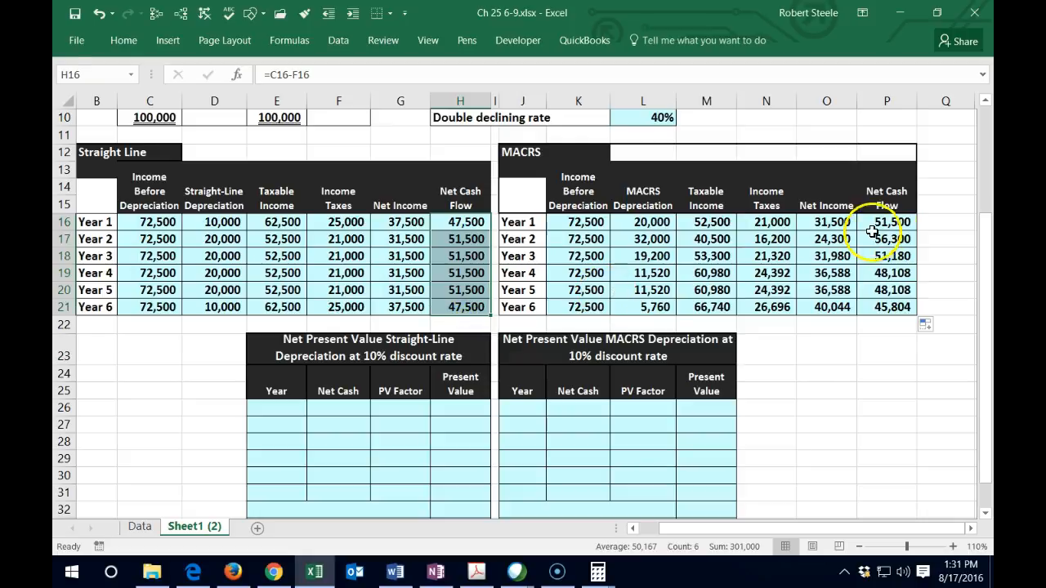
{"action": "left_click_drag", "start_coordinate": [888, 225], "coordinate": [886, 308]}
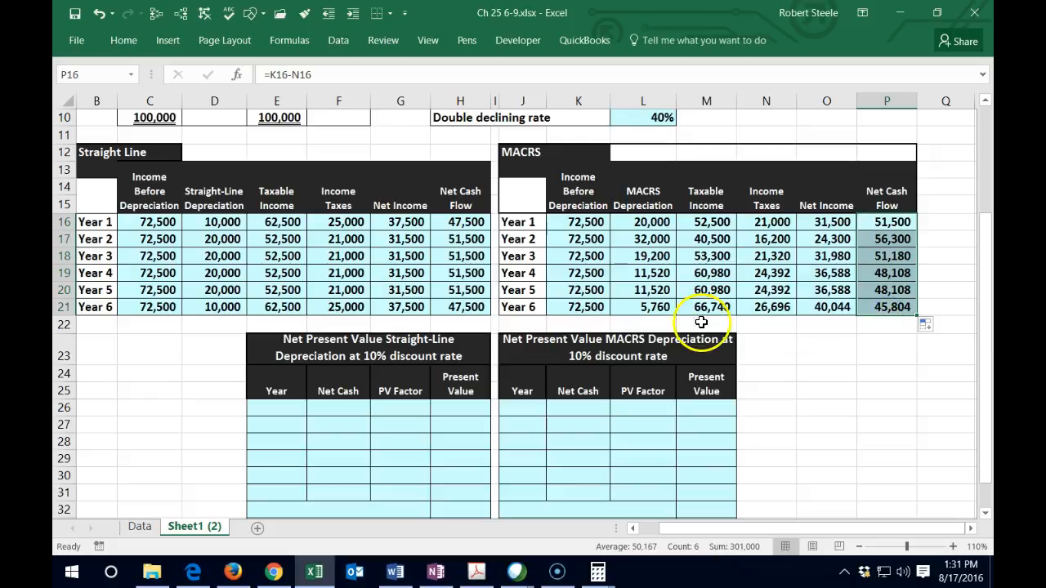
Step: Insert a new row 22 below the Year 6 rows and label it Total in B22
{"action": "left_click", "coordinate": [64, 324]}
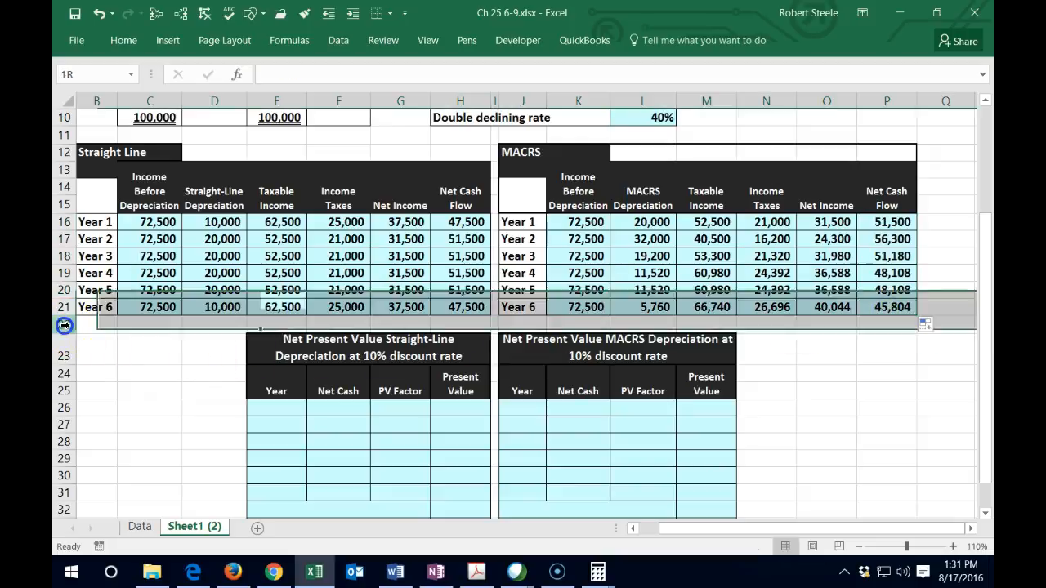
{"action": "right_click", "coordinate": [172, 327]}
{"action": "left_click", "coordinate": [208, 200]}
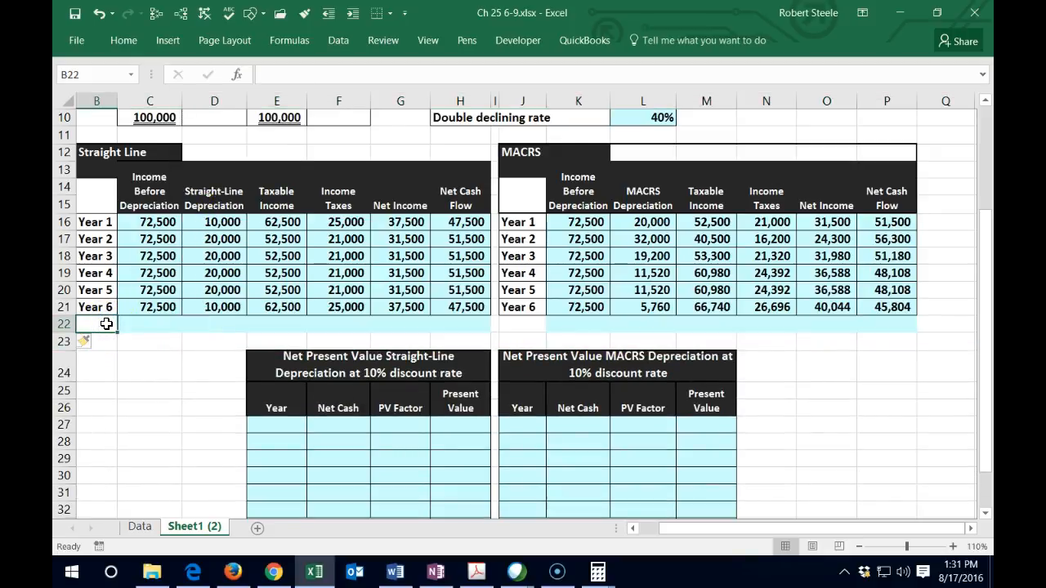
{"action": "type", "text": "Total"}
Step: Total the straight-line net cash flows in H22 with a SUM of H16:H21
{"action": "key", "text": "Tab"}
{"action": "key", "text": "Tab"}
{"action": "key", "text": "Tab"}
{"action": "key", "text": "Tab"}
{"action": "key", "text": "Tab"}
{"action": "key", "text": "Tab"}
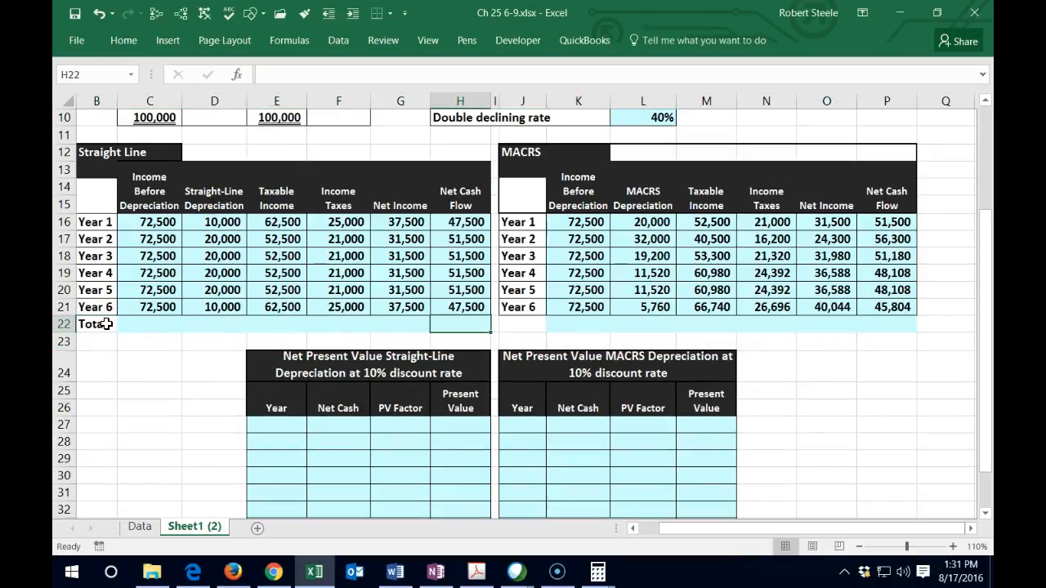
{"action": "type", "text": "=sum("}
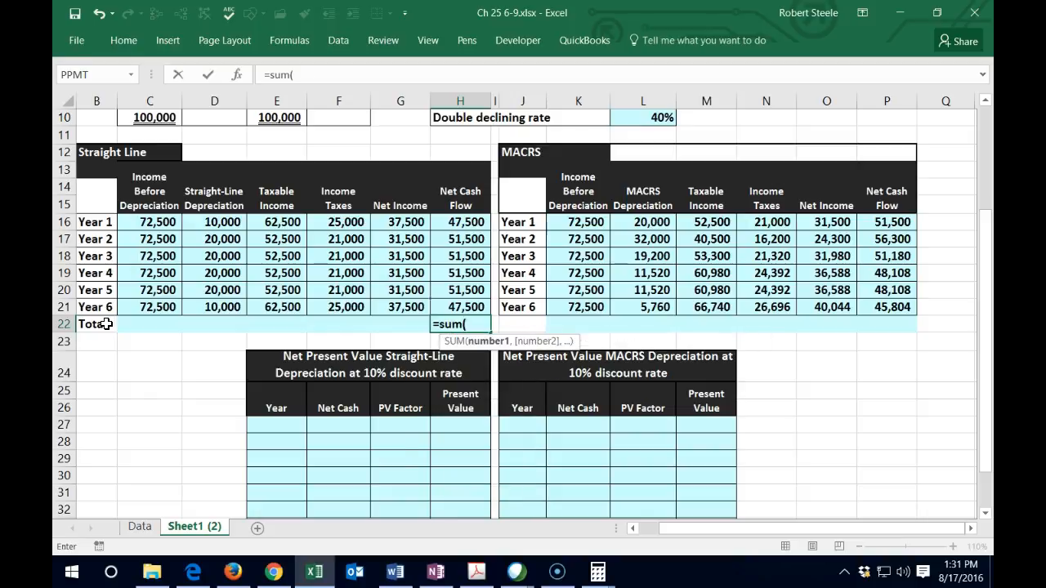
{"action": "key", "text": "Up"}
{"action": "key", "text": "shift+Up"}
{"action": "key", "text": "shift+Up"}
{"action": "key", "text": "shift+Up"}
{"action": "key", "text": "shift+Up"}
{"action": "key", "text": "shift+Up"}
{"action": "key", "text": "Return"}
Step: Label the MACRS table's total row Total in J22
{"action": "key", "text": "Tab"}
{"action": "key", "text": "Tab"}
{"action": "key", "text": "Tab"}
{"action": "key", "text": "Tab"}
{"action": "key", "text": "Tab"}
{"action": "key", "text": "Tab"}
{"action": "key", "text": "Tab"}
{"action": "key", "text": "Tab"}
{"action": "key", "text": "Up"}
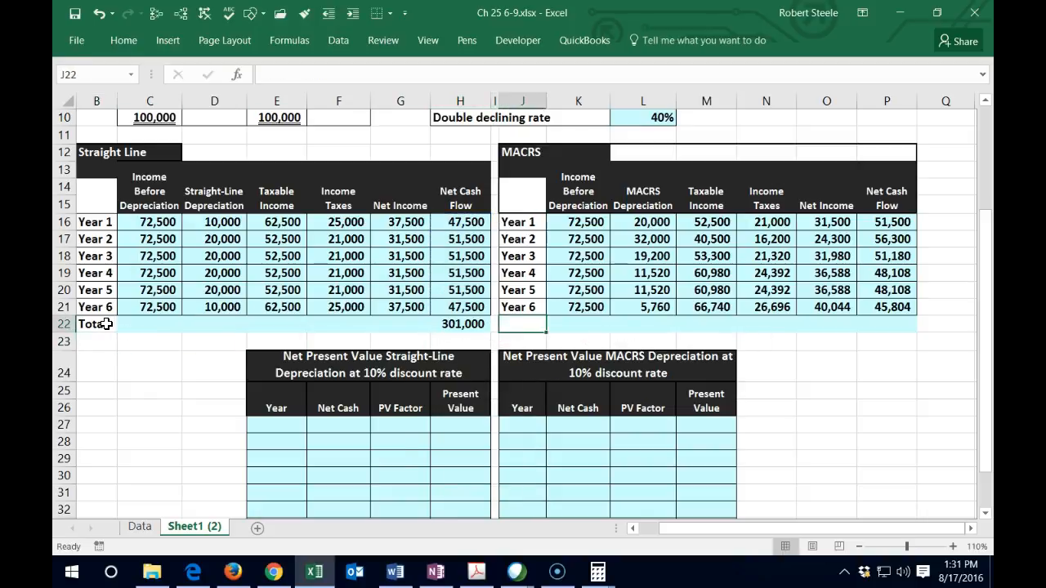
{"action": "type", "text": "Tot"}
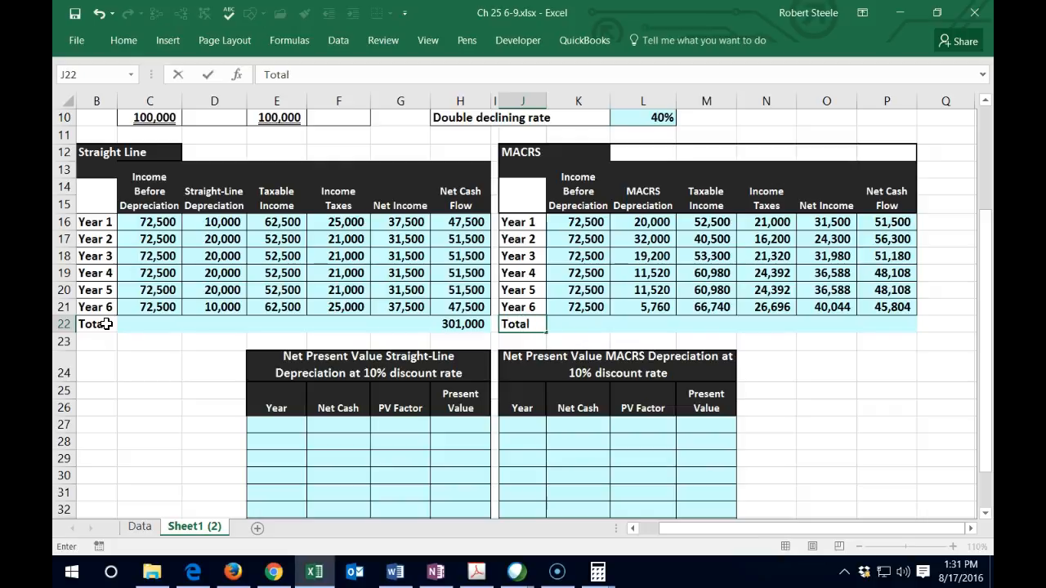
{"action": "type", "text": "al"}
Step: Total the MACRS net cash flows in P22 with a SUM of P16:P21
{"action": "key", "text": "Tab"}
{"action": "key", "text": "Tab"}
{"action": "key", "text": "Tab"}
{"action": "key", "text": "Tab"}
{"action": "key", "text": "Tab"}
{"action": "key", "text": "Tab"}
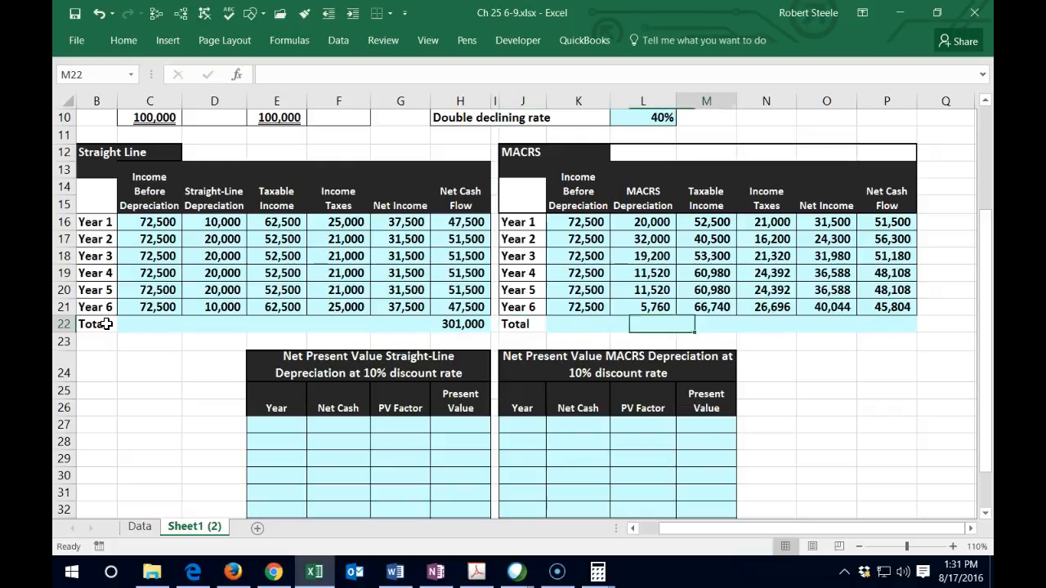
{"action": "type", "text": "=sum("}
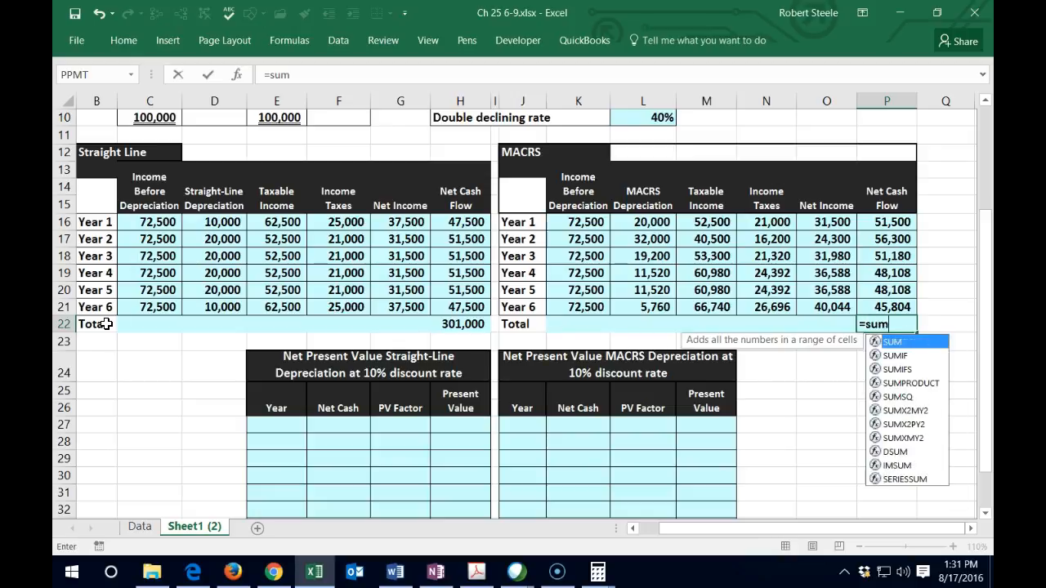
{"action": "key", "text": "Up"}
{"action": "key", "text": "shift+Up"}
{"action": "key", "text": "shift+Up"}
{"action": "key", "text": "shift+Up"}
{"action": "key", "text": "shift+Up"}
{"action": "key", "text": "shift+Up"}
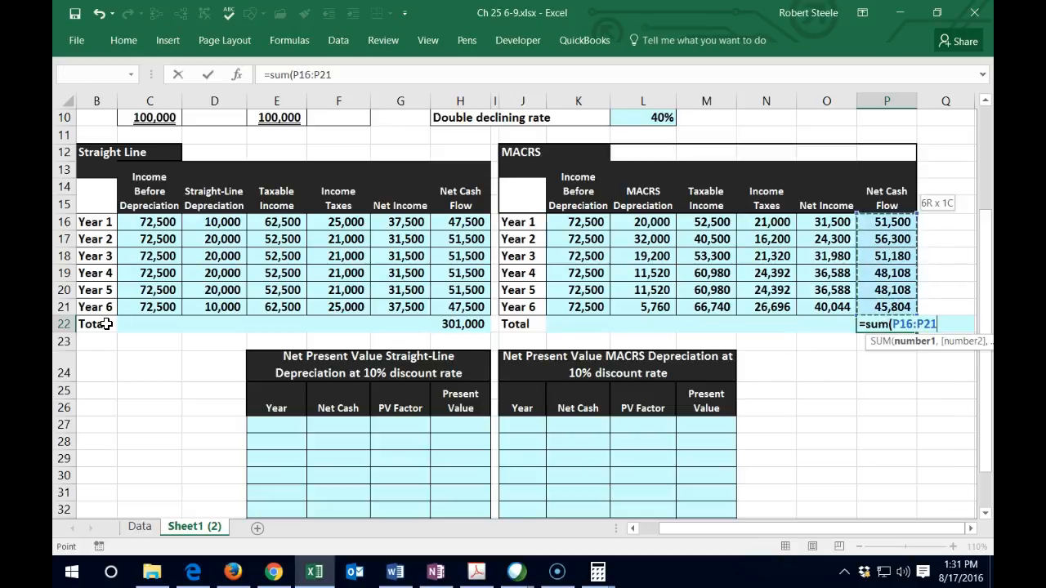
{"action": "key", "text": "Return"}
Step: Apply cell borders to the Year 6 and Total rows of both tables, J21:P22 and B21:H22
{"action": "left_click_drag", "start_coordinate": [516, 311], "coordinate": [863, 320]}
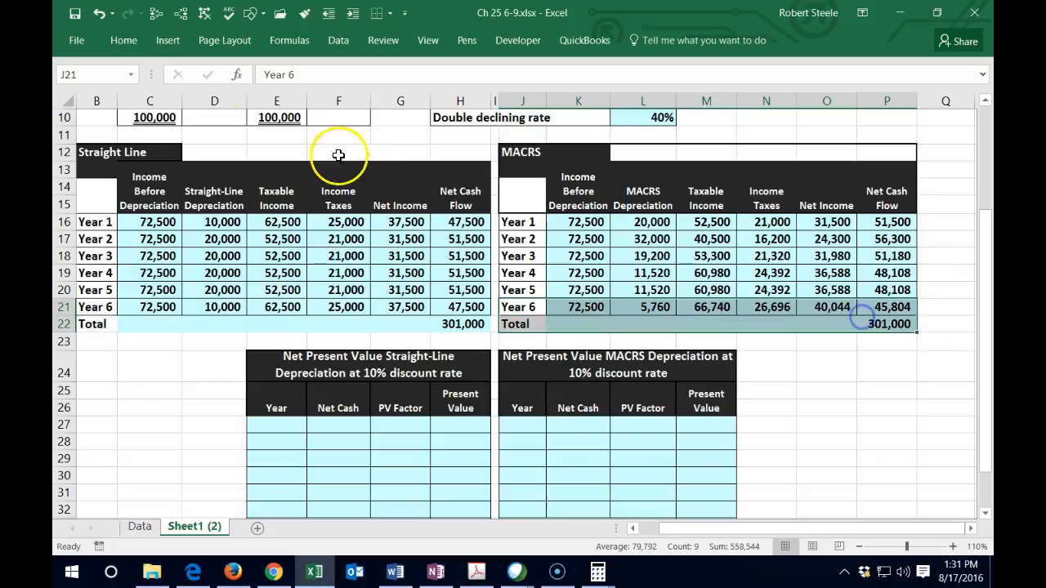
{"action": "left_click", "coordinate": [123, 41]}
{"action": "left_click", "coordinate": [191, 94]}
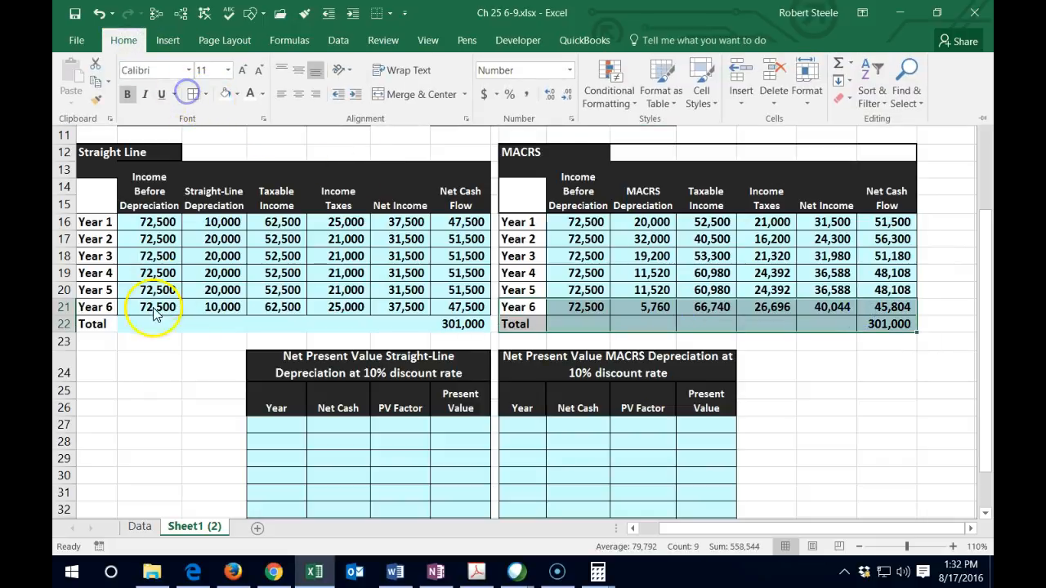
{"action": "left_click", "coordinate": [95, 312]}
{"action": "left_click_drag", "start_coordinate": [98, 307], "coordinate": [445, 316]}
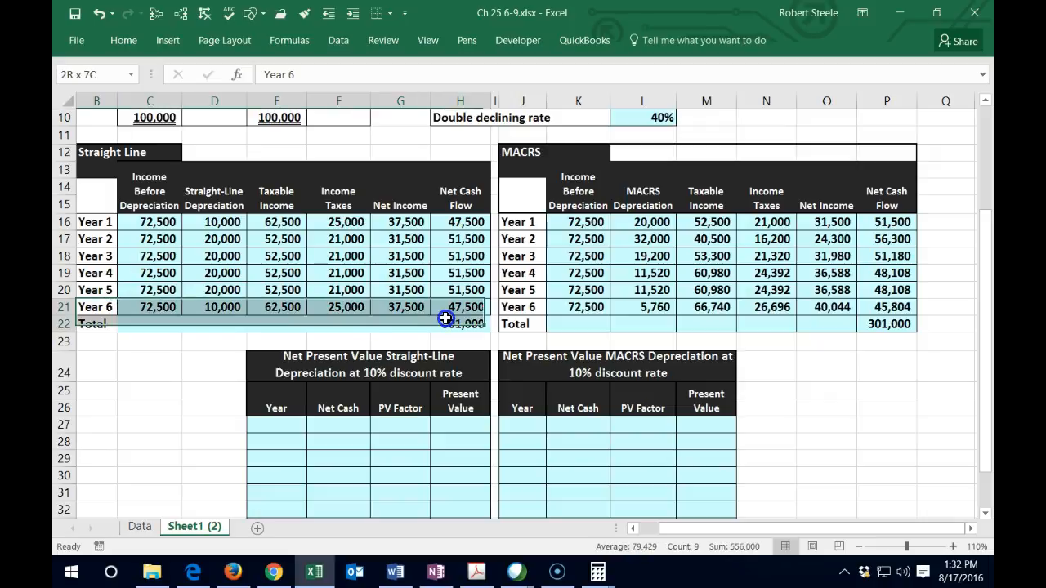
{"action": "left_click", "coordinate": [128, 41]}
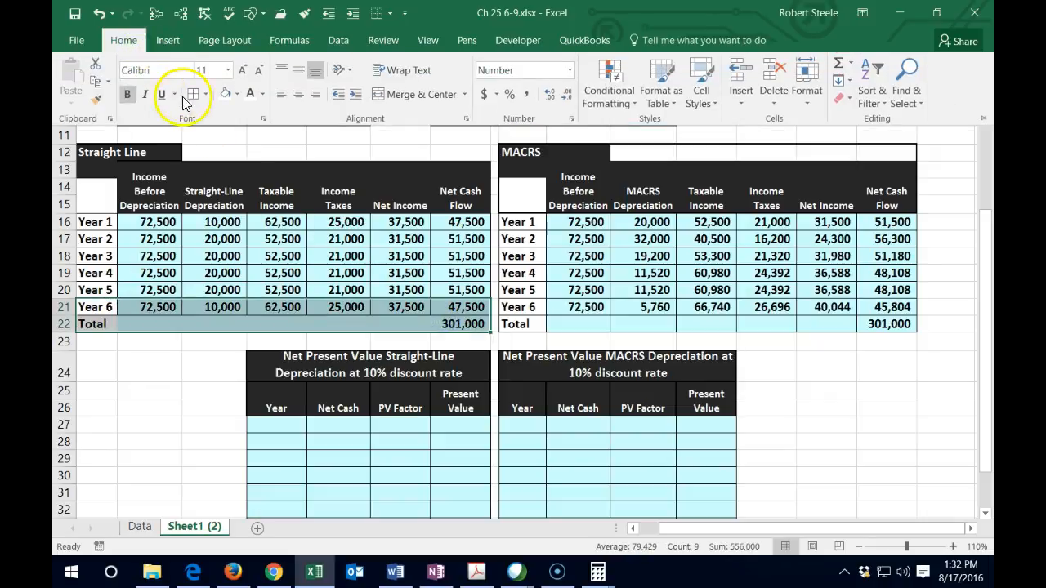
{"action": "left_click", "coordinate": [479, 339]}
Step: Double-underline the net cash flow totals in H22 and P22
{"action": "left_click", "coordinate": [462, 323]}
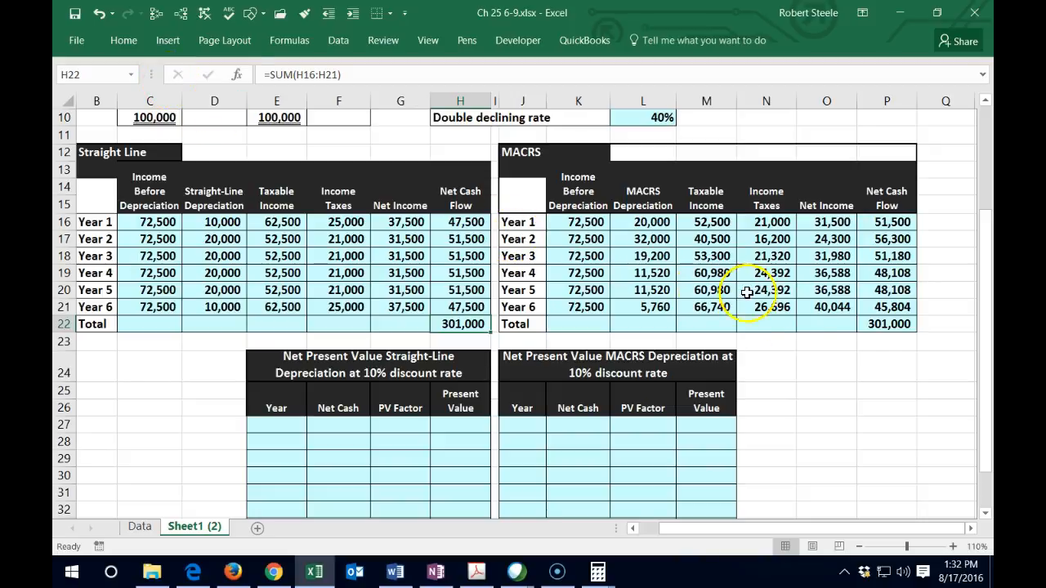
{"action": "left_click", "coordinate": [883, 325], "text": "ctrl"}
{"action": "left_click", "coordinate": [125, 41]}
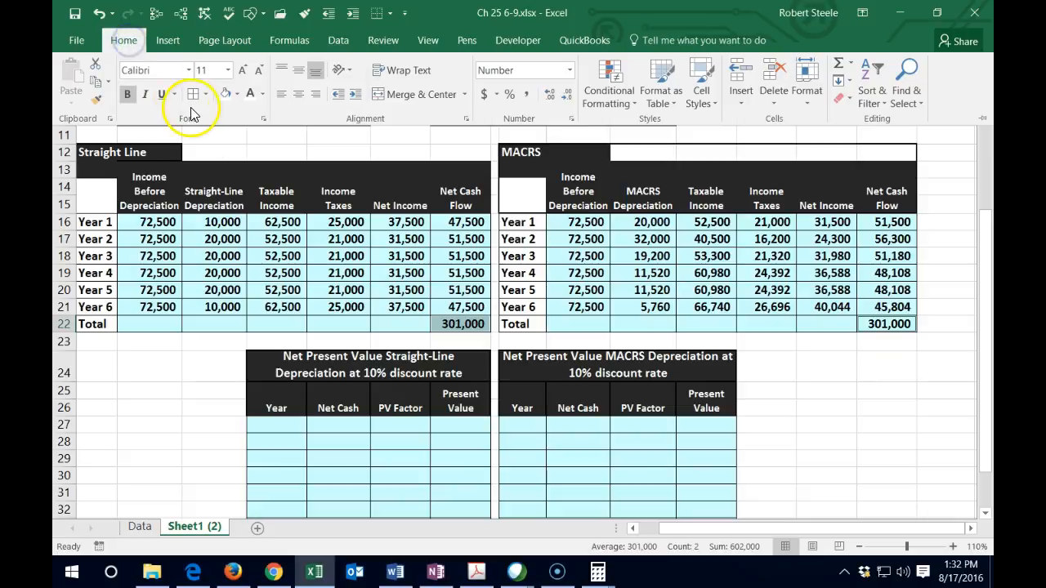
{"action": "left_click", "coordinate": [174, 92]}
{"action": "left_click", "coordinate": [179, 135]}
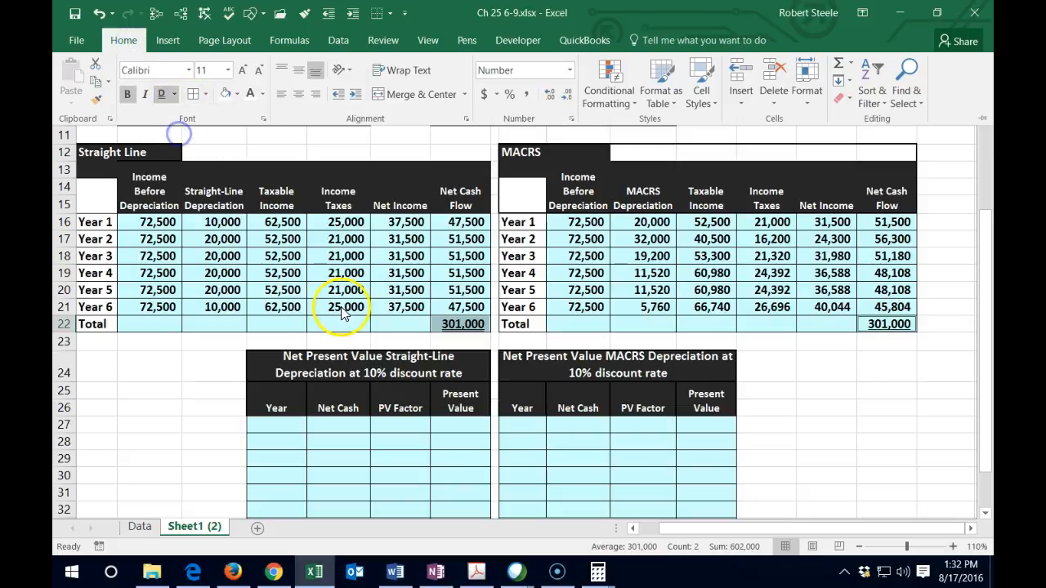
{"action": "left_click", "coordinate": [345, 309]}
{"action": "left_click", "coordinate": [364, 290]}
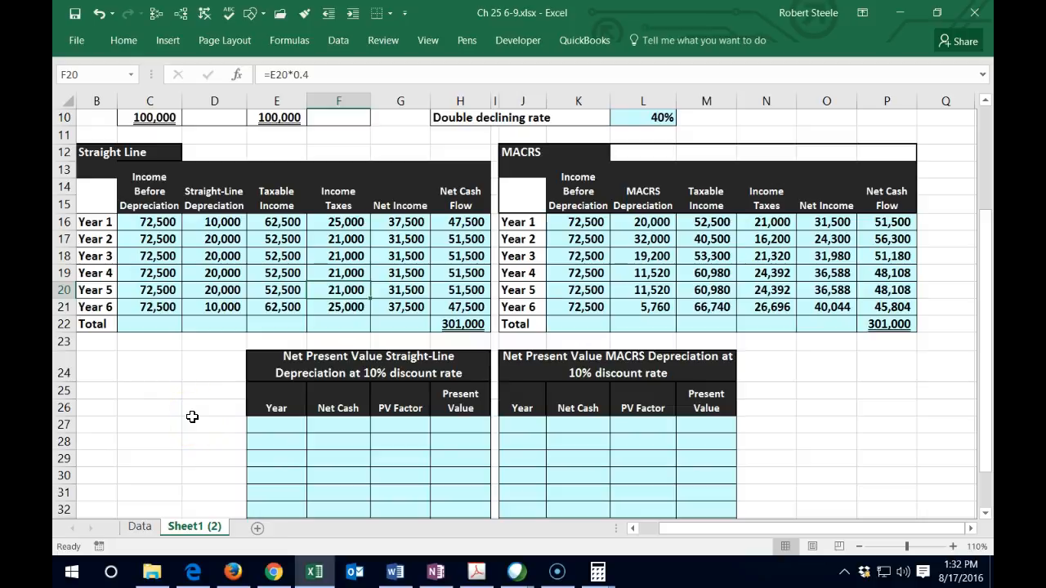
Step: Enter the years 1 through 6 in E27:E32 of the straight-line net present value table
{"action": "scroll", "coordinate": [192, 417], "scroll_direction": "up", "scroll_amount": 3}
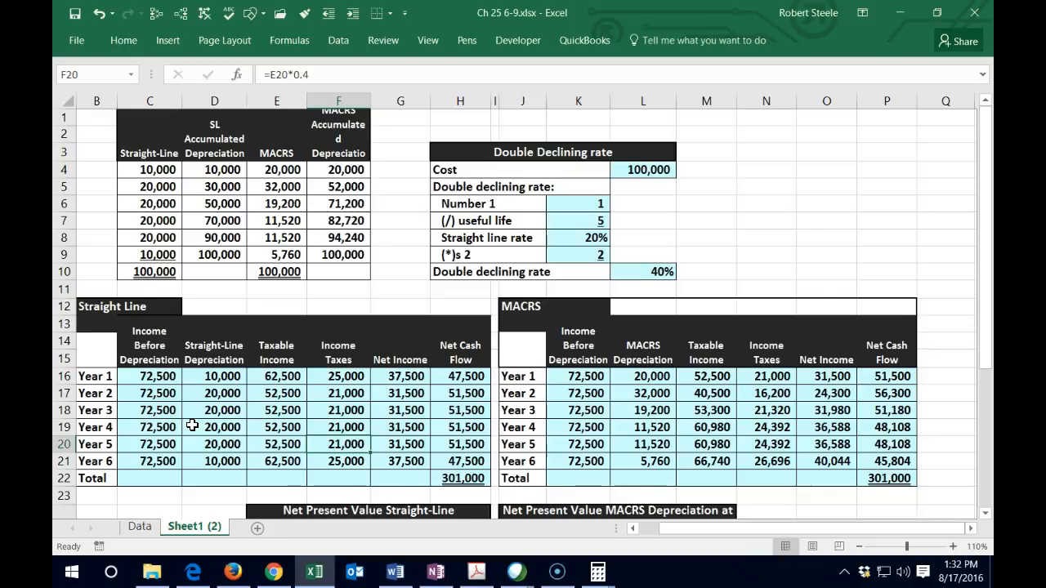
{"action": "scroll", "coordinate": [192, 425], "scroll_direction": "down", "scroll_amount": 4}
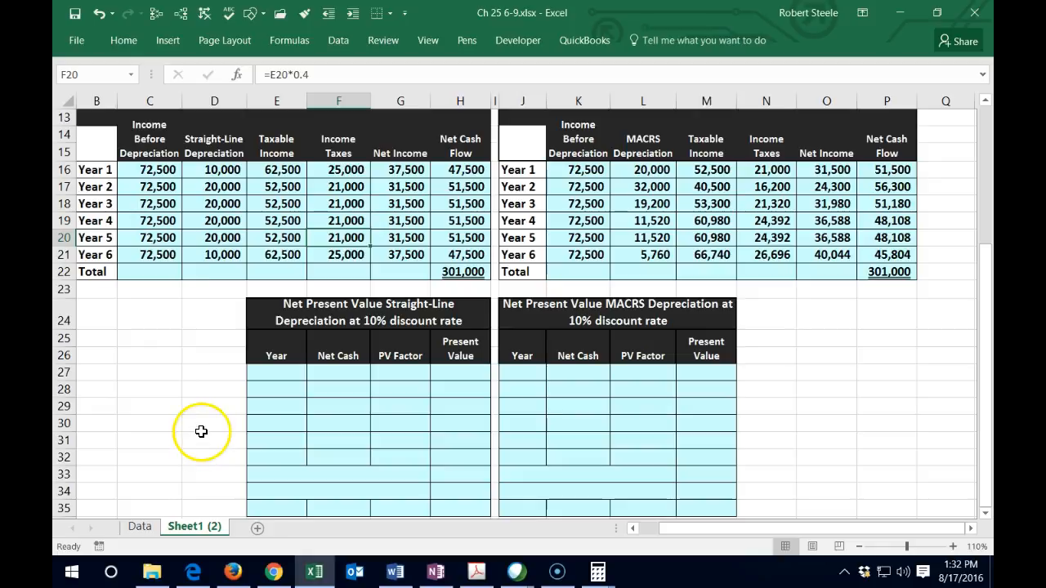
{"action": "left_click", "coordinate": [253, 385]}
{"action": "left_click", "coordinate": [257, 372]}
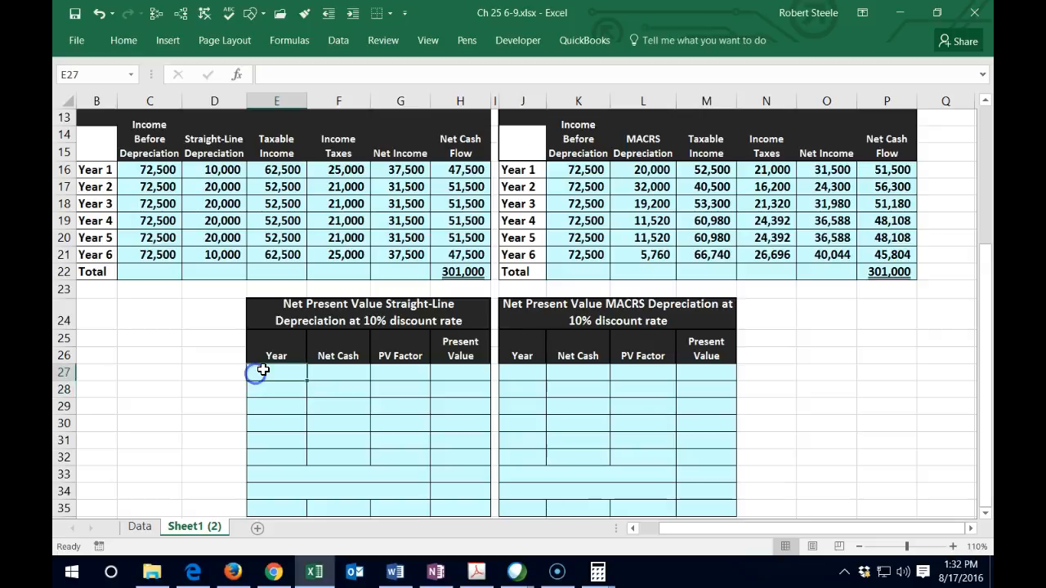
{"action": "type", "text": "1"}
{"action": "key", "text": "Return"}
{"action": "type", "text": "2"}
{"action": "key", "text": "Return"}
{"action": "type", "text": "3"}
{"action": "key", "text": "Return"}
{"action": "type", "text": "4"}
{"action": "key", "text": "Return"}
{"action": "type", "text": "5"}
{"action": "key", "text": "Return"}
{"action": "type", "text": "6"}
{"action": "key", "text": "Return"}
Step: Link the Year 1 net cash in F27 to the straight-line net cash flow in H16
{"action": "key", "text": "Right"}
{"action": "key", "text": "Right"}
{"action": "key", "text": "Right"}
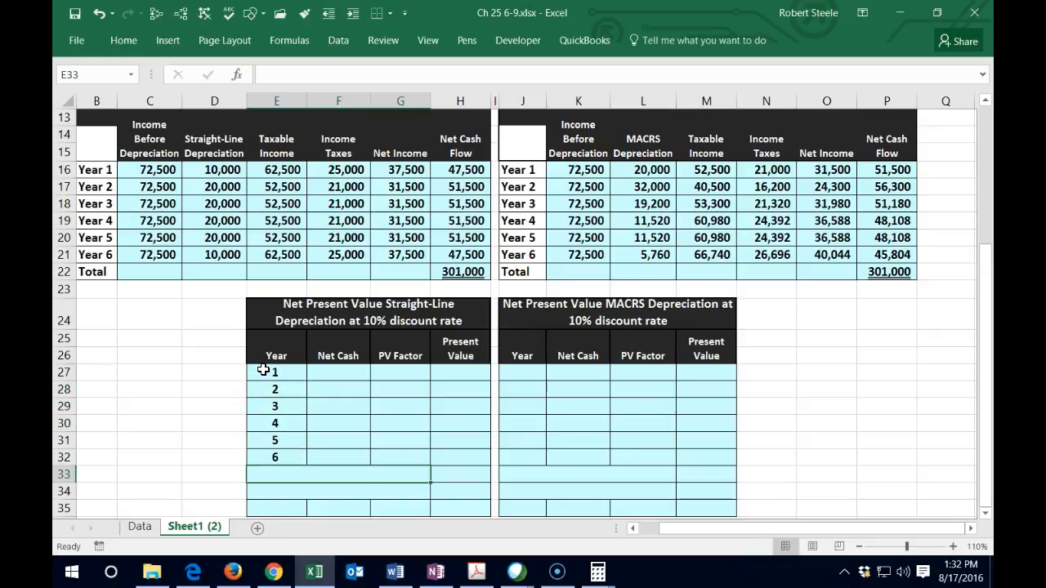
{"action": "key", "text": "Up"}
{"action": "key", "text": "Up"}
{"action": "key", "text": "Up"}
{"action": "key", "text": "Up"}
{"action": "key", "text": "Up"}
{"action": "key", "text": "Up"}
{"action": "key", "text": "Left"}
{"action": "key", "text": "Left"}
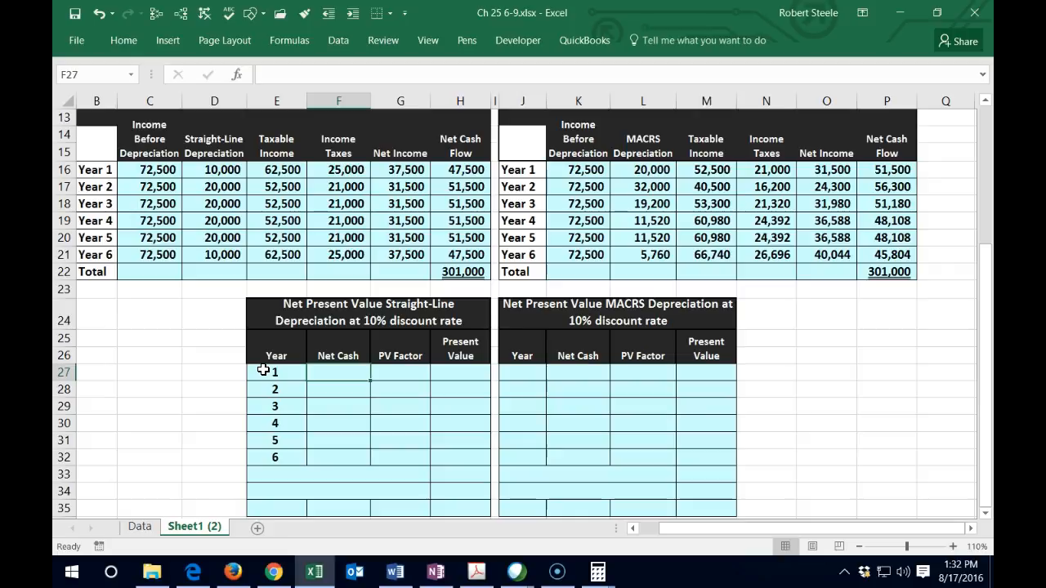
{"action": "type", "text": "="}
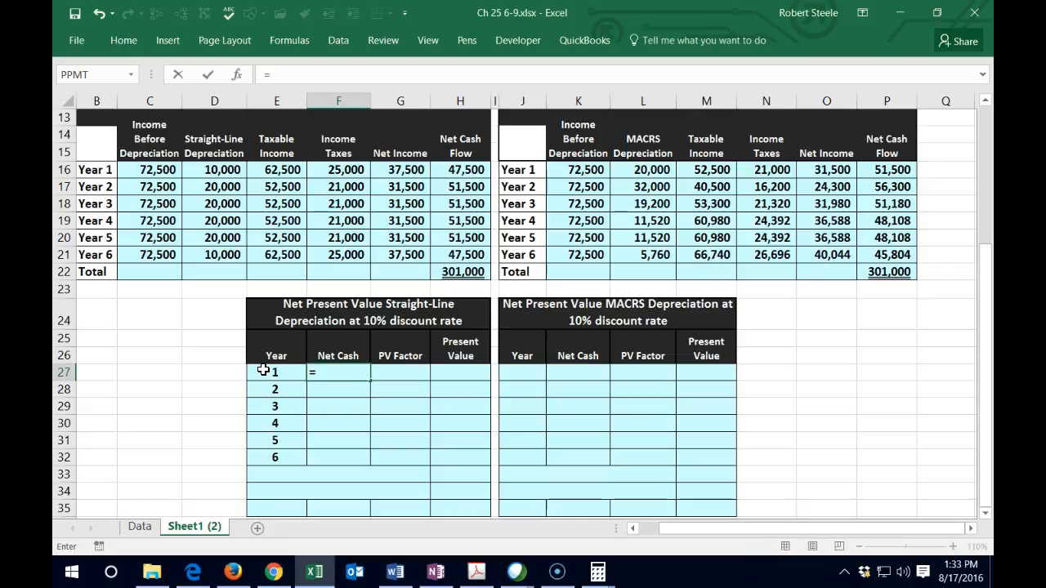
{"action": "left_click", "coordinate": [459, 170]}
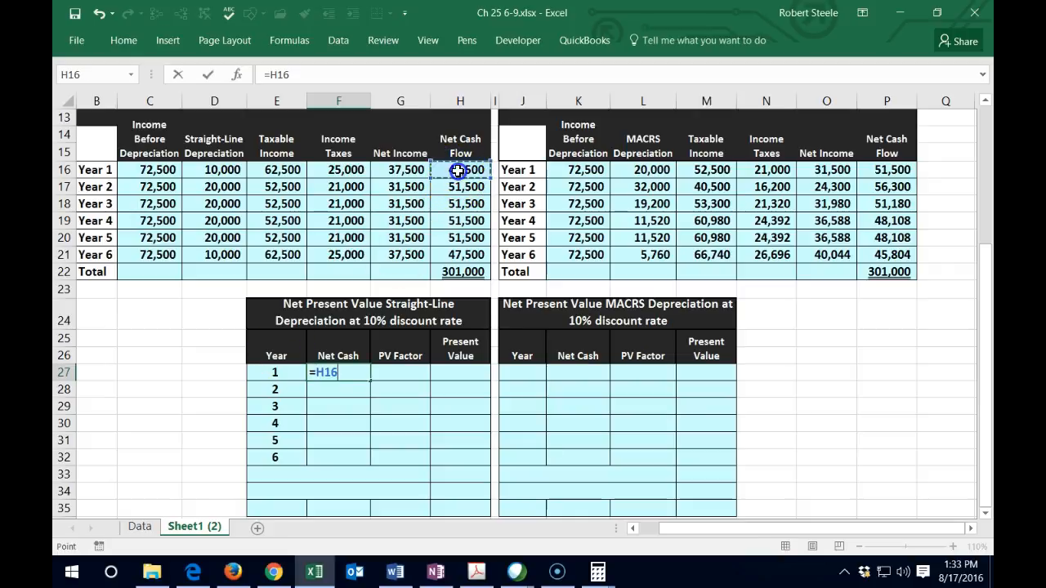
{"action": "key", "text": "Return"}
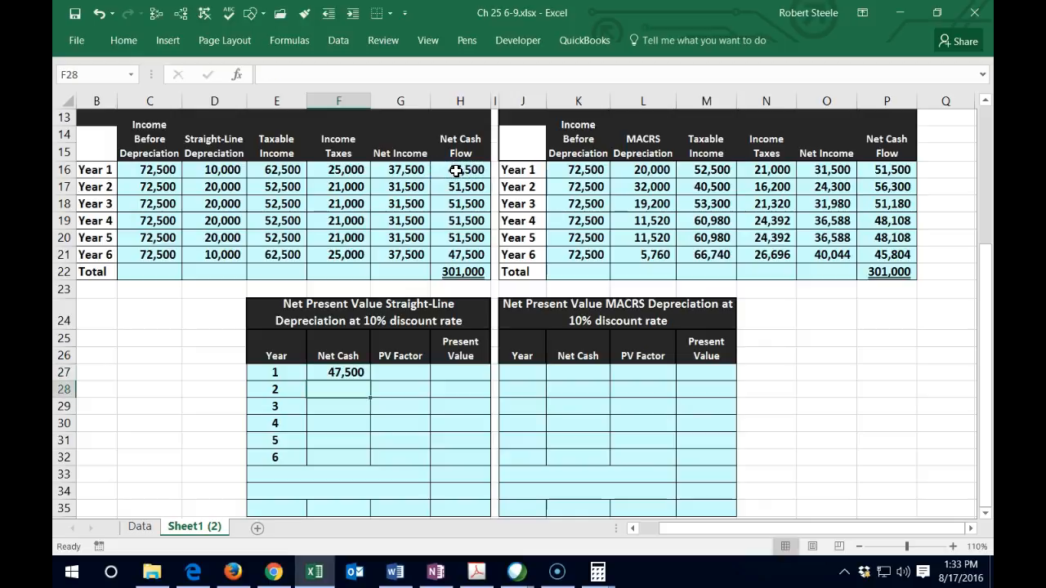
Step: Link the Year 2 and Year 3 net cash in F28 and F29 to H17 and H18
{"action": "type", "text": "="}
{"action": "left_click", "coordinate": [460, 187]}
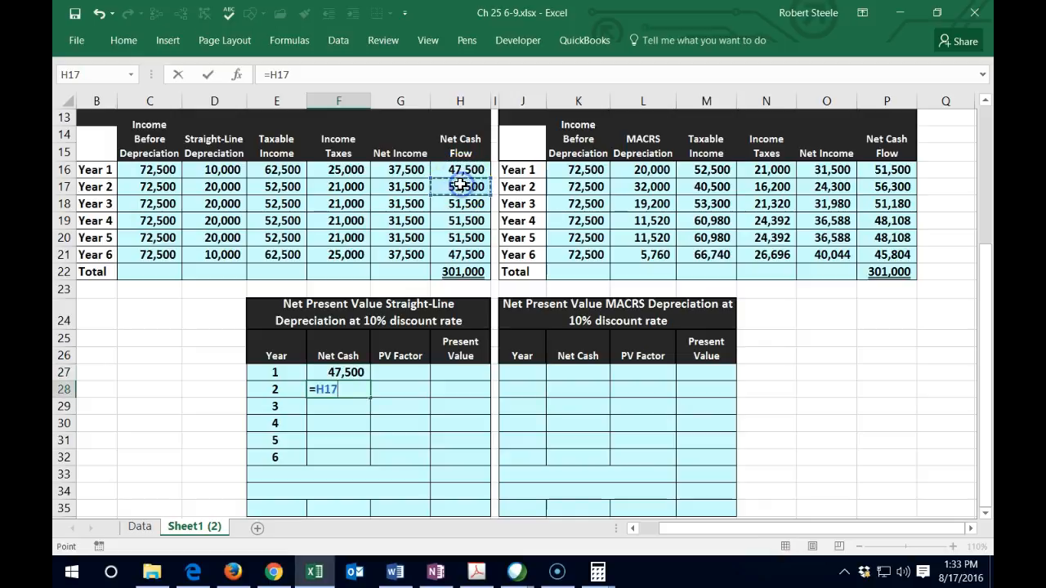
{"action": "key", "text": "Return"}
{"action": "type", "text": "="}
{"action": "left_click", "coordinate": [453, 201]}
{"action": "key", "text": "Return"}
Step: Fill the net cash reference from F29 down through Year 6 in F32
{"action": "left_click", "coordinate": [353, 393]}
{"action": "left_click", "coordinate": [364, 409]}
{"action": "left_click_drag", "start_coordinate": [369, 414], "coordinate": [367, 458]}
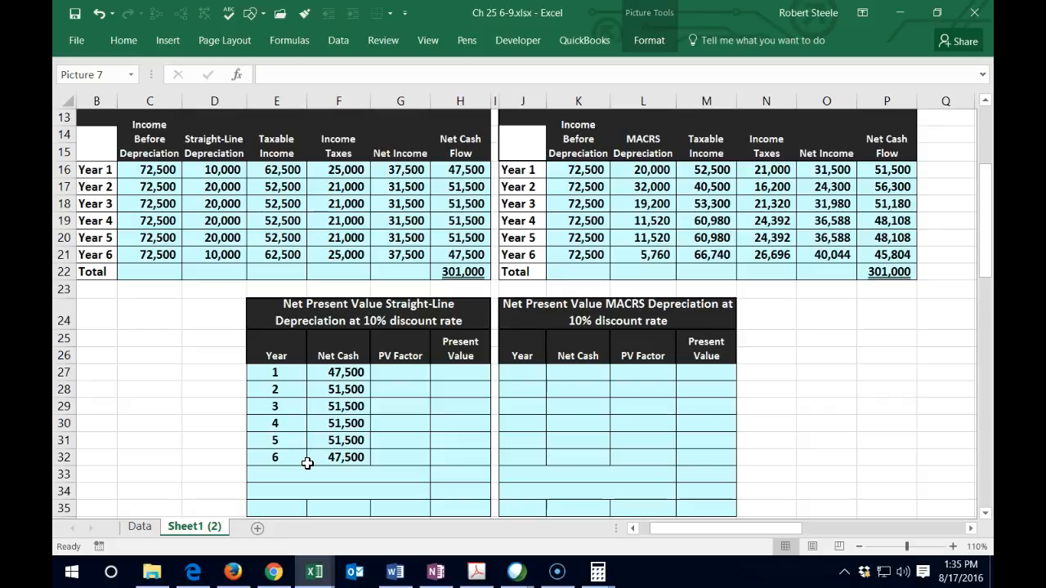
Step: Examine the Net Cash and PV Factor columns for years 1 to 6 in the straight-line net present value table
{"action": "left_click", "coordinate": [340, 372]}
{"action": "left_click", "coordinate": [295, 387]}
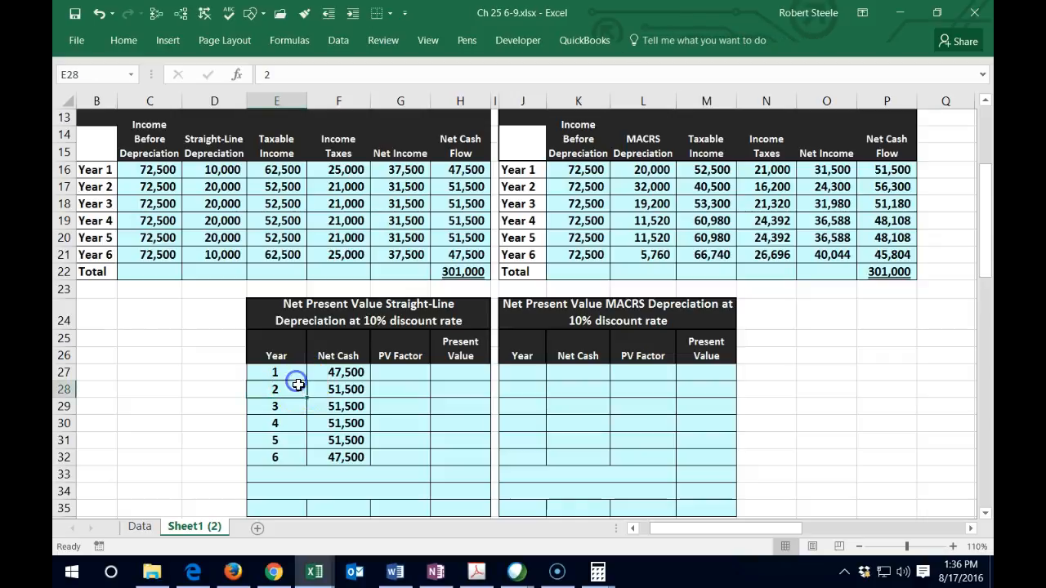
{"action": "key", "text": "Up"}
{"action": "key", "text": "Right"}
{"action": "key", "text": "Down"}
{"action": "key", "text": "Down"}
{"action": "key", "text": "Down"}
{"action": "key", "text": "Down"}
{"action": "key", "text": "Down"}
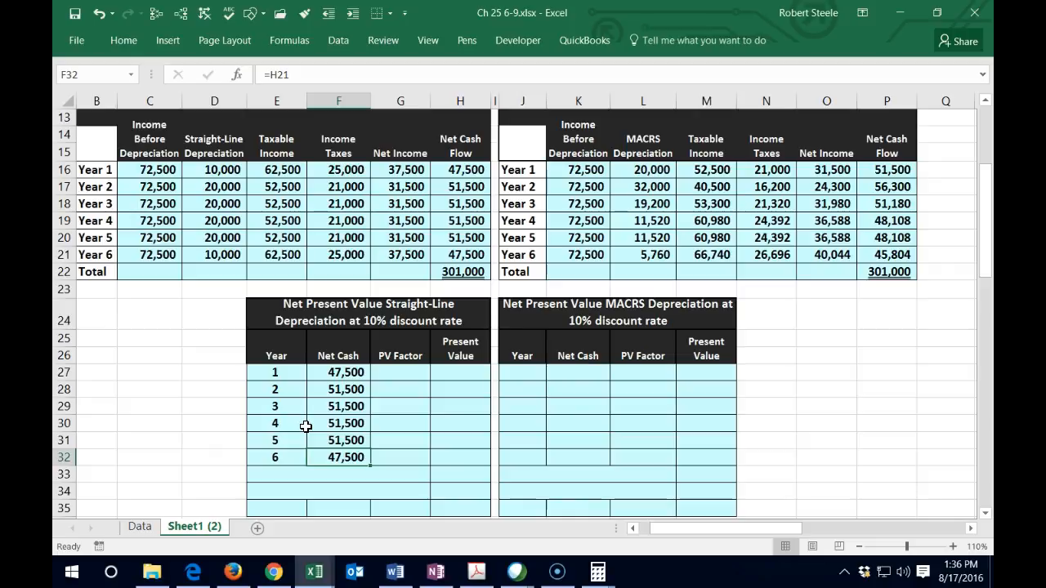
{"action": "key", "text": "Right"}
{"action": "key", "text": "Up"}
{"action": "key", "text": "Up"}
{"action": "key", "text": "Up"}
{"action": "key", "text": "Up"}
{"action": "key", "text": "Up"}
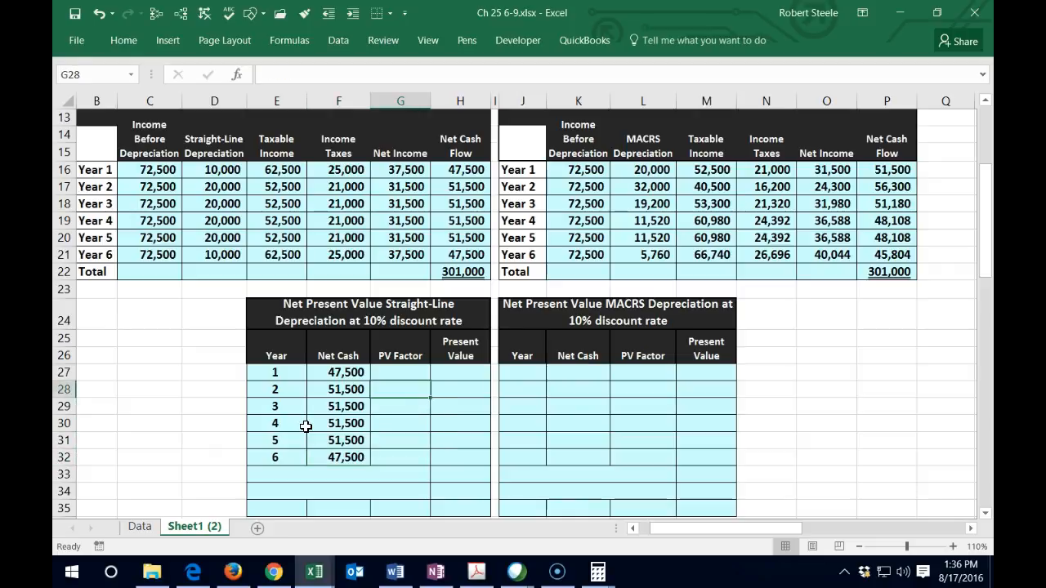
{"action": "key", "text": "Down"}
{"action": "key", "text": "Up"}
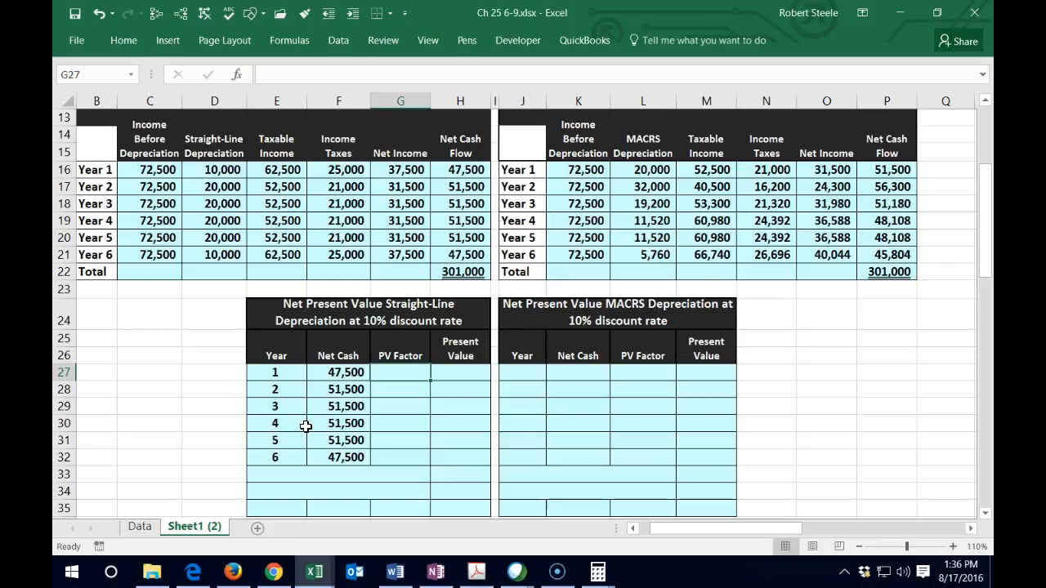
{"action": "key", "text": "Down"}
{"action": "key", "text": "Down"}
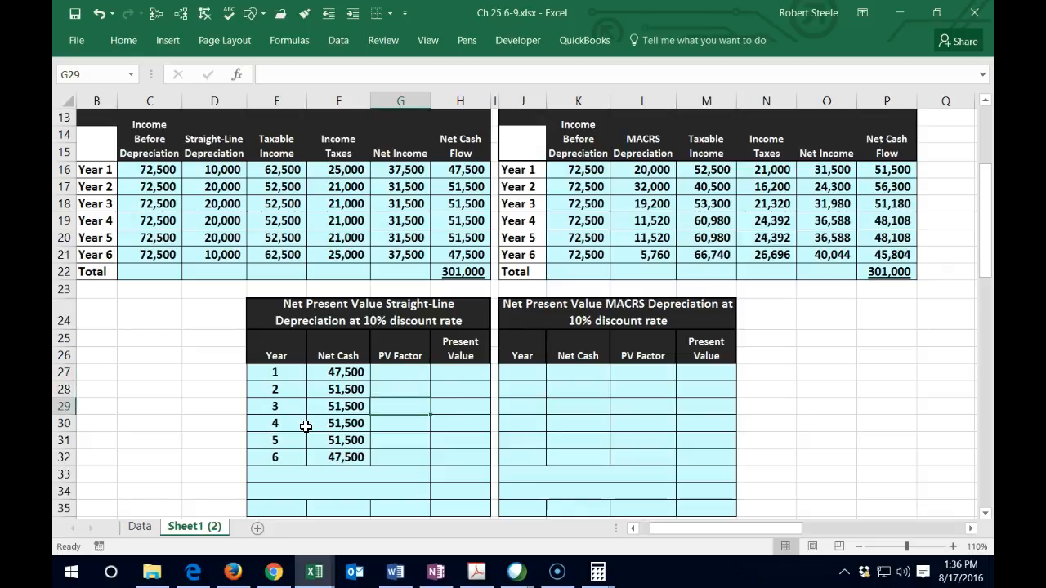
Step: Look up the 10% factors in the Present value of 1 table, comparing it with the annuity and future value tables
{"action": "key", "text": "Right"}
{"action": "key", "text": "Right"}
{"action": "key", "text": "Right"}
{"action": "key", "text": "Right"}
{"action": "key", "text": "Right"}
{"action": "key", "text": "Right"}
{"action": "key", "text": "Right"}
{"action": "key", "text": "Right"}
{"action": "key", "text": "Right"}
{"action": "key", "text": "Right"}
{"action": "key", "text": "Right"}
{"action": "key", "text": "Right"}
{"action": "key", "text": "Right"}
{"action": "key", "text": "Right"}
{"action": "key", "text": "Right"}
{"action": "key", "text": "Right"}
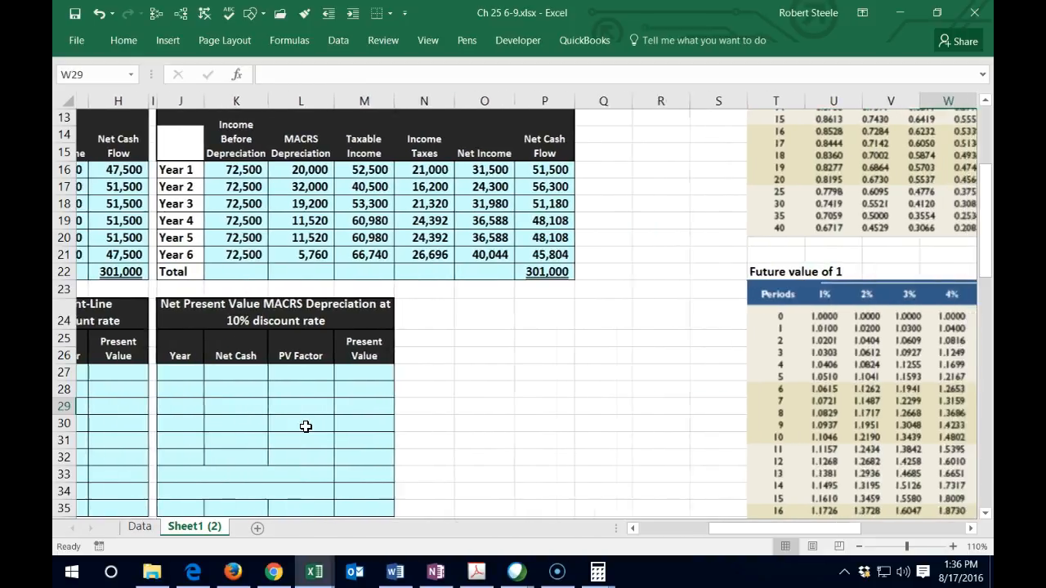
{"action": "key", "text": "Right"}
{"action": "key", "text": "Right"}
{"action": "key", "text": "Right"}
{"action": "key", "text": "Right"}
{"action": "key", "text": "Right"}
{"action": "key", "text": "Right"}
{"action": "key", "text": "Right"}
{"action": "key", "text": "Right"}
{"action": "key", "text": "Right"}
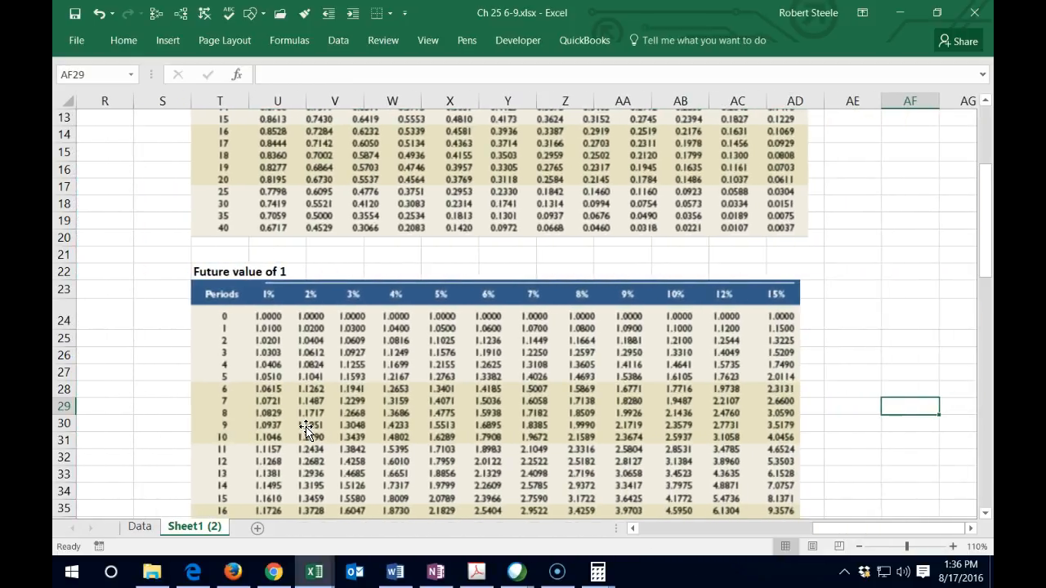
{"action": "scroll", "coordinate": [310, 424], "scroll_direction": "down", "scroll_amount": 6}
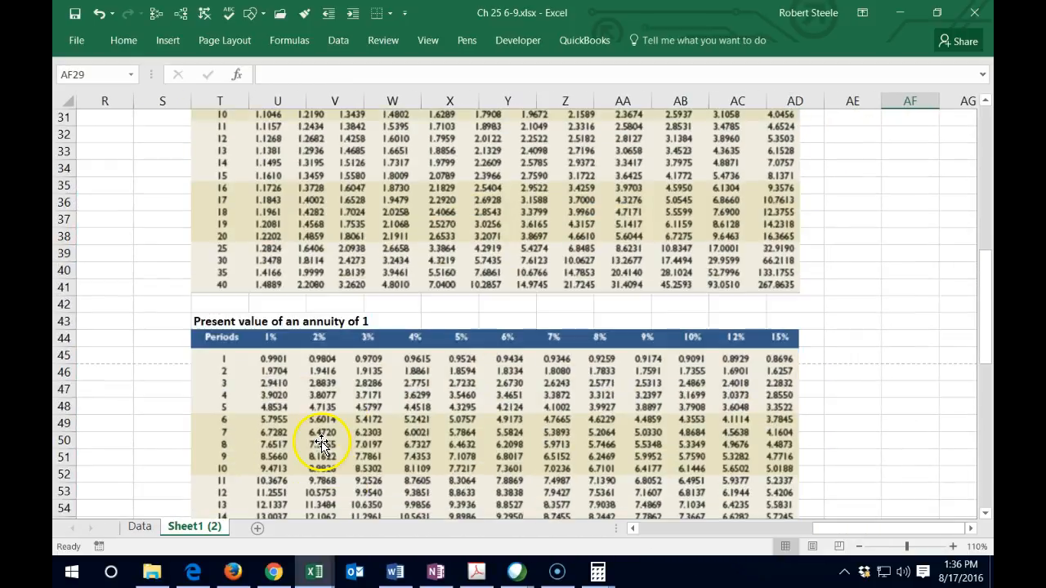
{"action": "scroll", "coordinate": [321, 442], "scroll_direction": "down", "scroll_amount": 1}
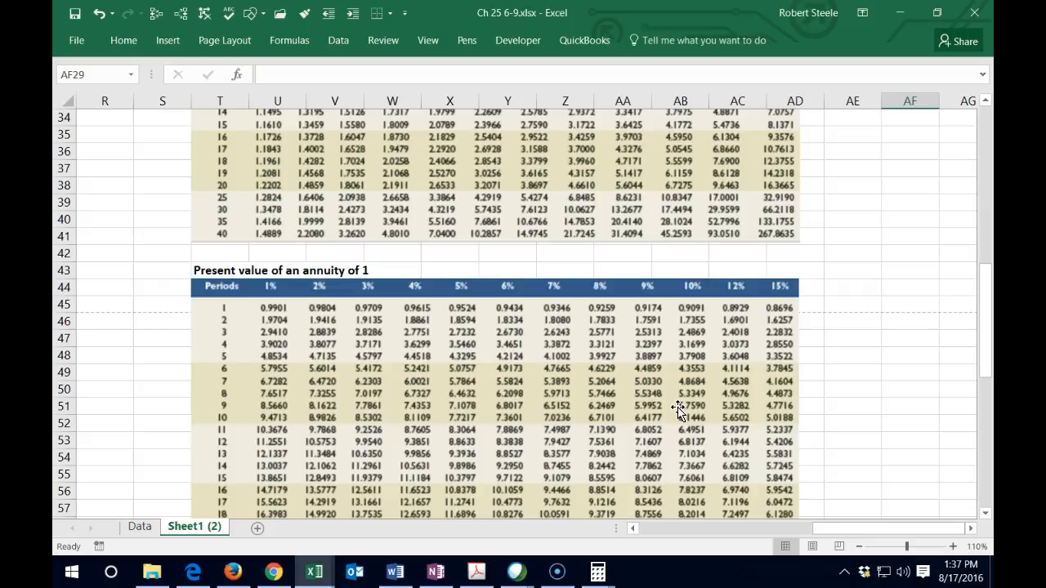
{"action": "scroll", "coordinate": [682, 403], "scroll_direction": "up", "scroll_amount": 5}
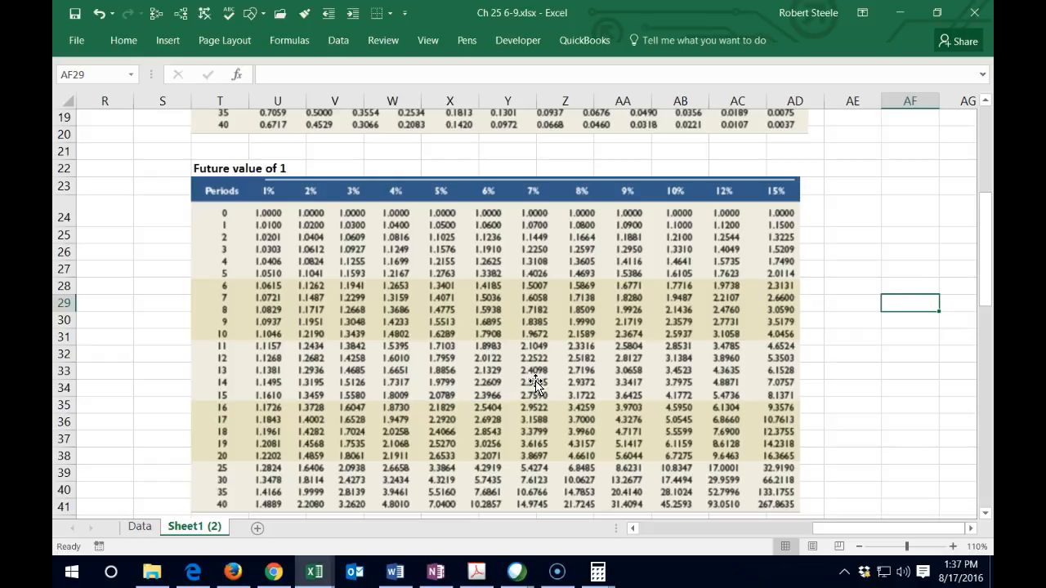
{"action": "scroll", "coordinate": [535, 383], "scroll_direction": "up", "scroll_amount": 6}
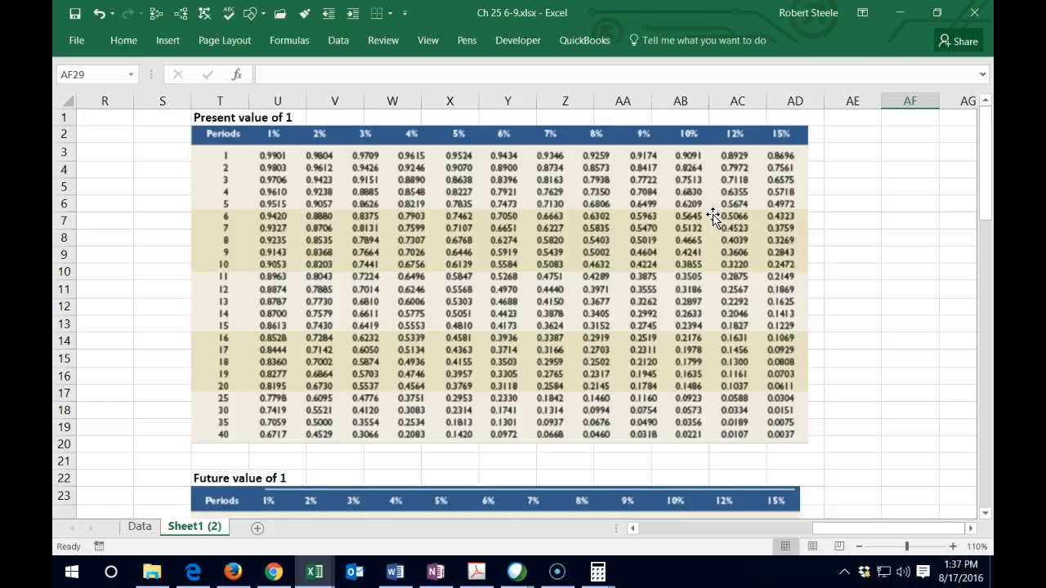
Step: Enter the Year 1 PV factor .9091 in G27 of the straight-line net present value table
{"action": "left_click", "coordinate": [113, 365]}
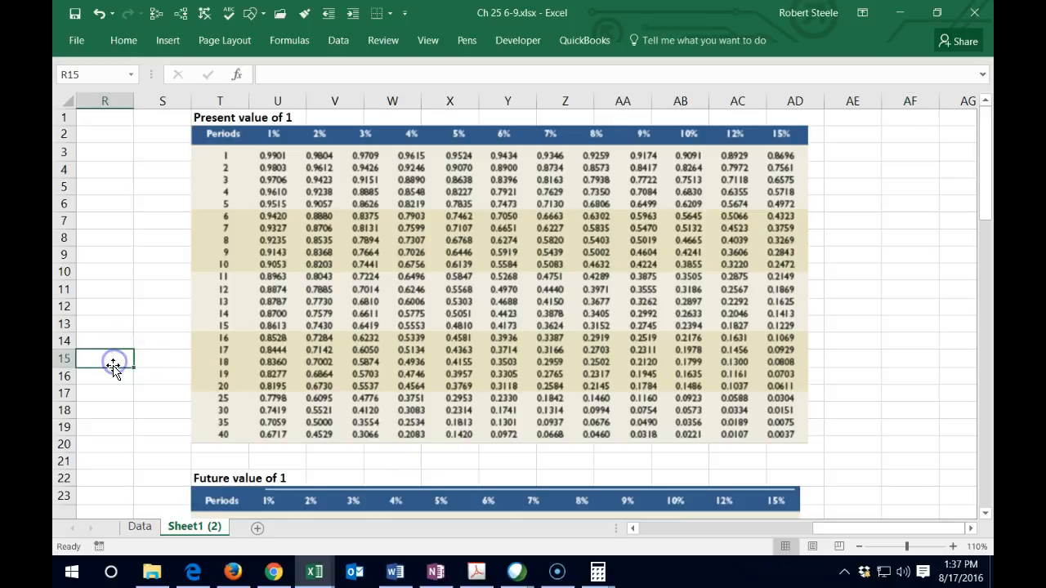
{"action": "key", "text": "Left"}
{"action": "key", "text": "Left"}
{"action": "key", "text": "Left"}
{"action": "key", "text": "Left"}
{"action": "key", "text": "Left"}
{"action": "key", "text": "Left"}
{"action": "key", "text": "Left"}
{"action": "key", "text": "Left"}
{"action": "key", "text": "Left"}
{"action": "key", "text": "Left"}
{"action": "key", "text": "Left"}
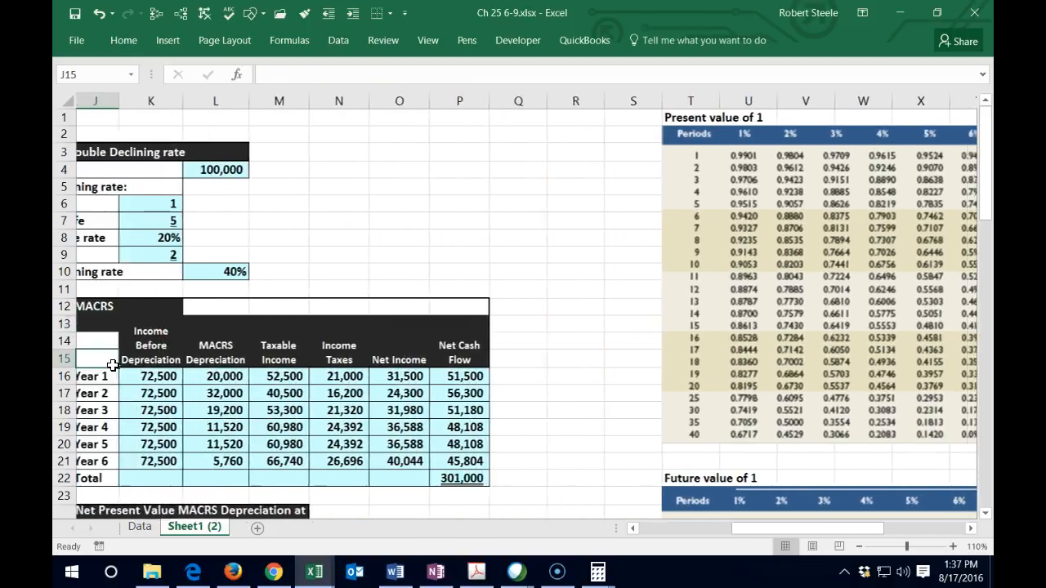
{"action": "key", "text": "Left"}
{"action": "key", "text": "Left"}
{"action": "key", "text": "Left"}
{"action": "key", "text": "Left"}
{"action": "key", "text": "Left"}
{"action": "key", "text": "Left"}
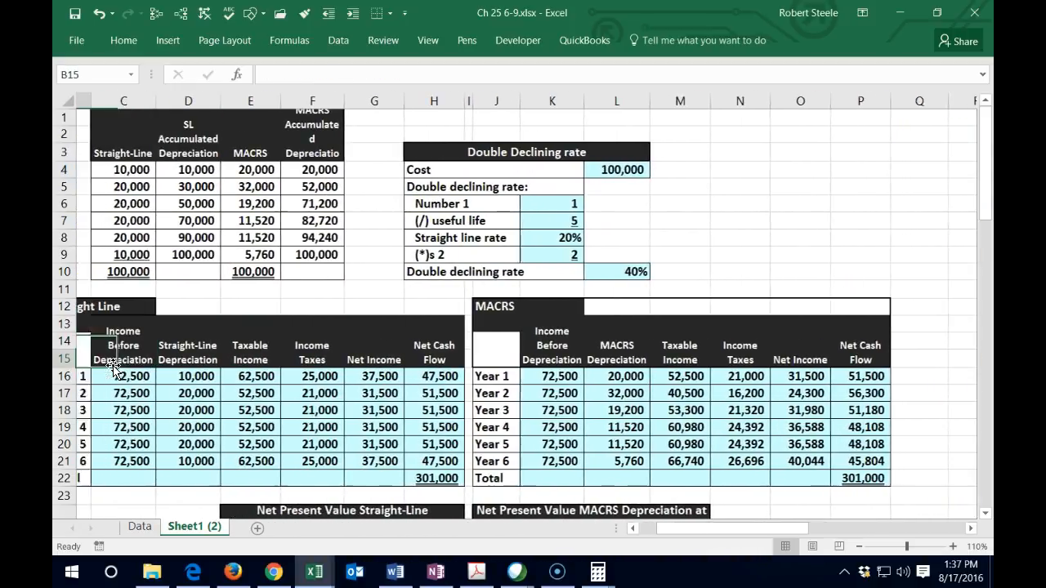
{"action": "scroll", "coordinate": [420, 427], "scroll_direction": "down", "scroll_amount": 3}
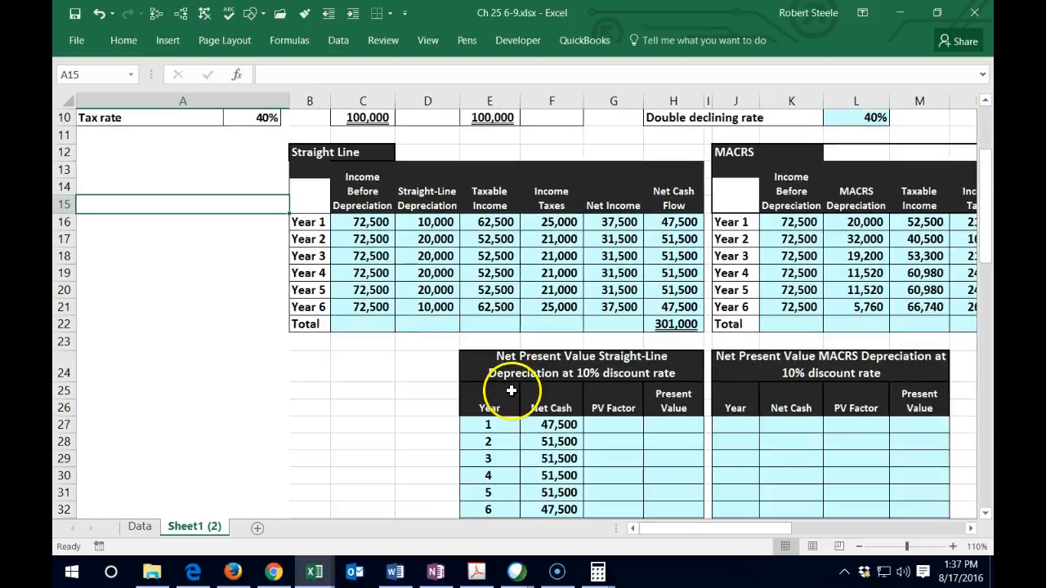
{"action": "left_click", "coordinate": [613, 430]}
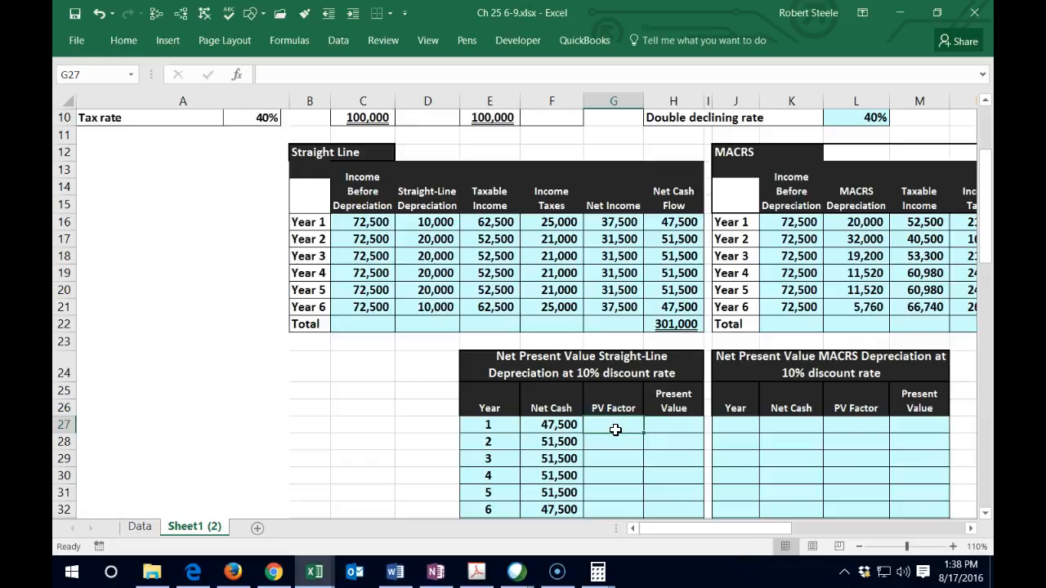
{"action": "type", "text": ".090"}
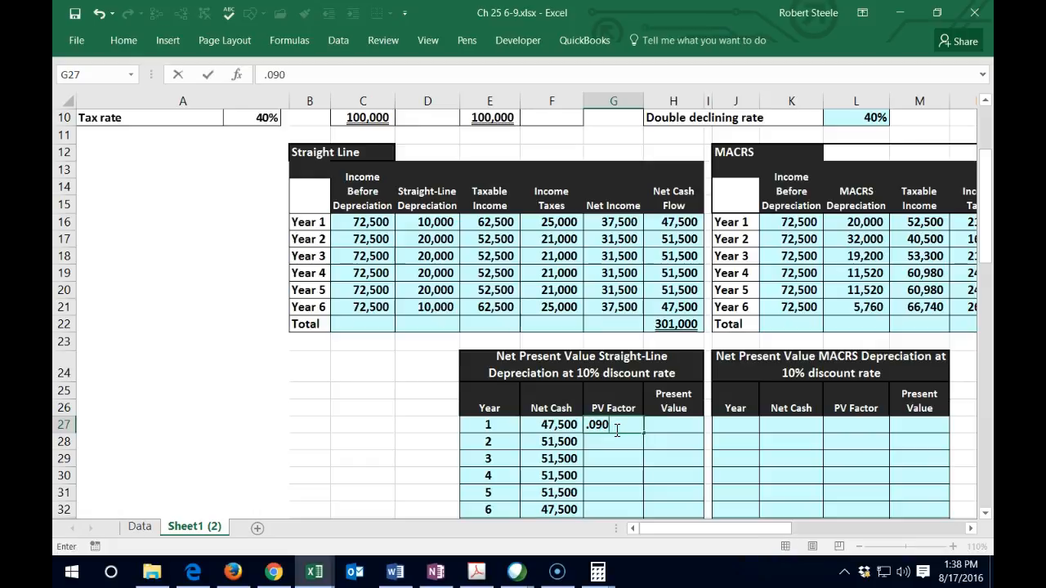
{"action": "key", "text": "BackSpace"}
{"action": "key", "text": "BackSpace"}
{"action": "key", "text": "BackSpace"}
{"action": "key", "text": "BackSpace"}
{"action": "type", "text": ".9091"}
{"action": "key", "text": "Return"}
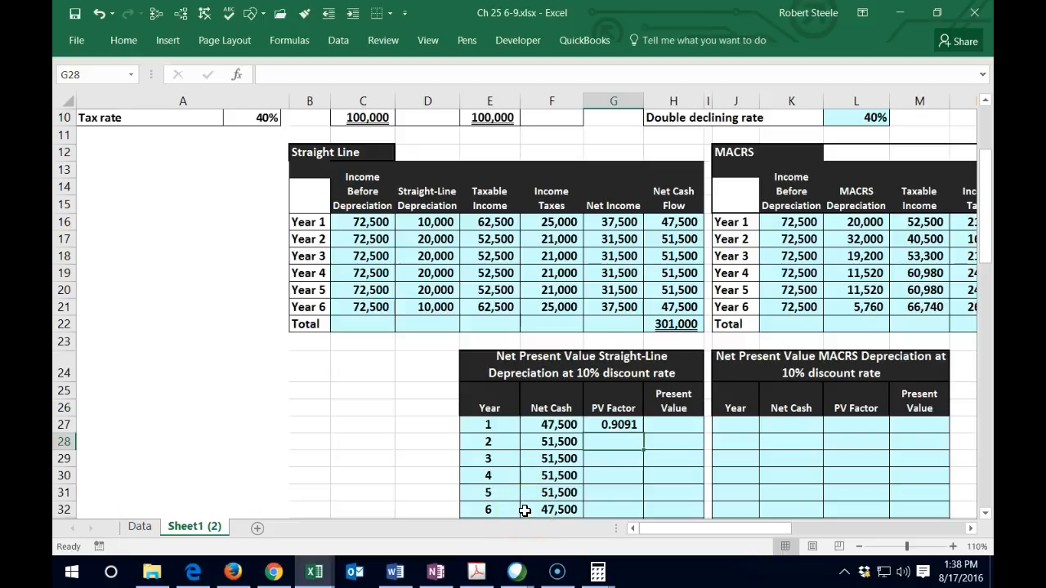
Step: Calculate the Year 1 present value in H27 as net cash times PV factor, =F27*G27
{"action": "key", "text": "Up"}
{"action": "key", "text": "Right"}
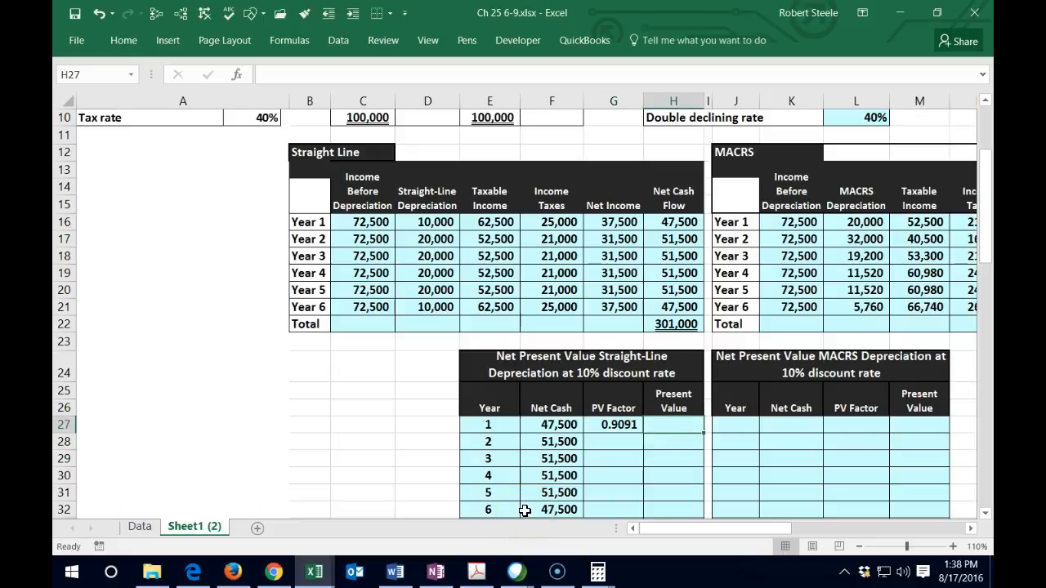
{"action": "type", "text": "="}
{"action": "left_click", "coordinate": [558, 423]}
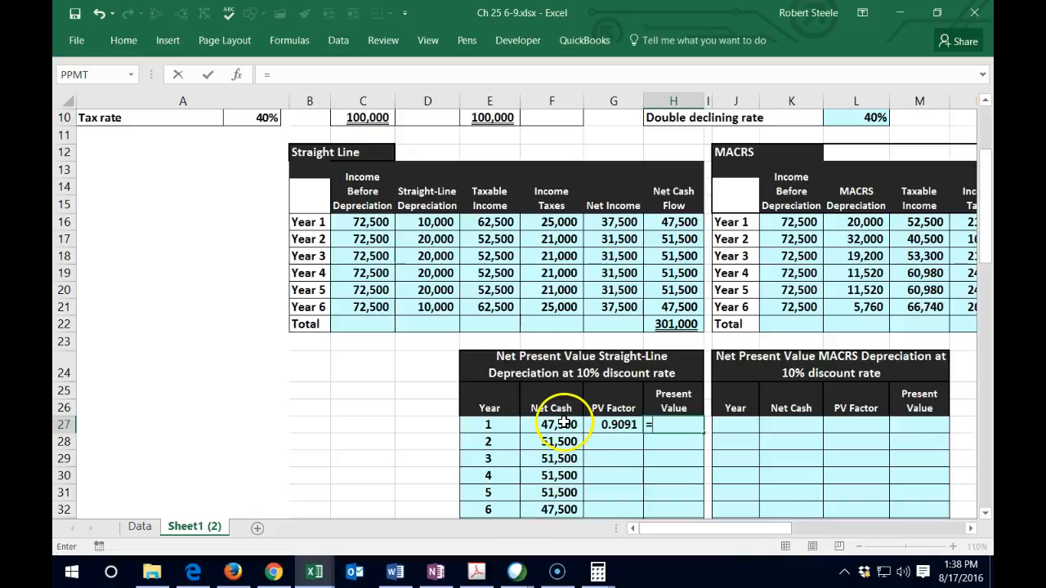
{"action": "type", "text": "*"}
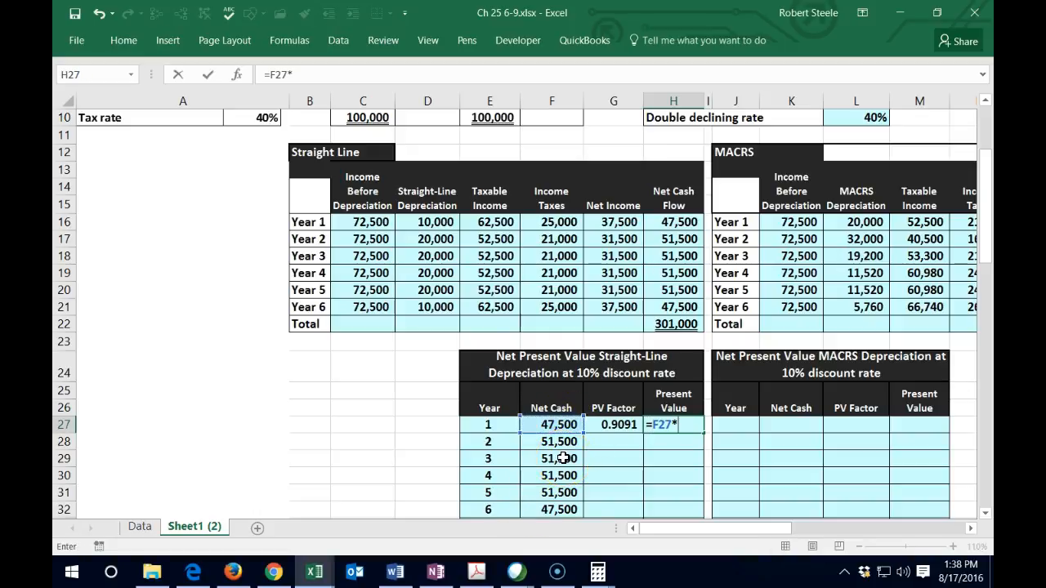
{"action": "left_click", "coordinate": [612, 426]}
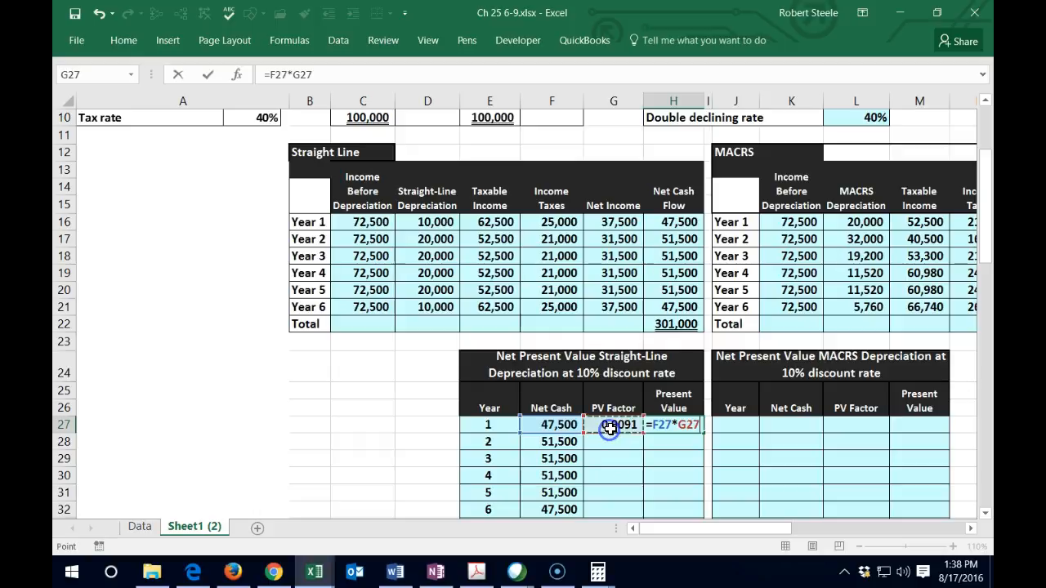
{"action": "key", "text": "Return"}
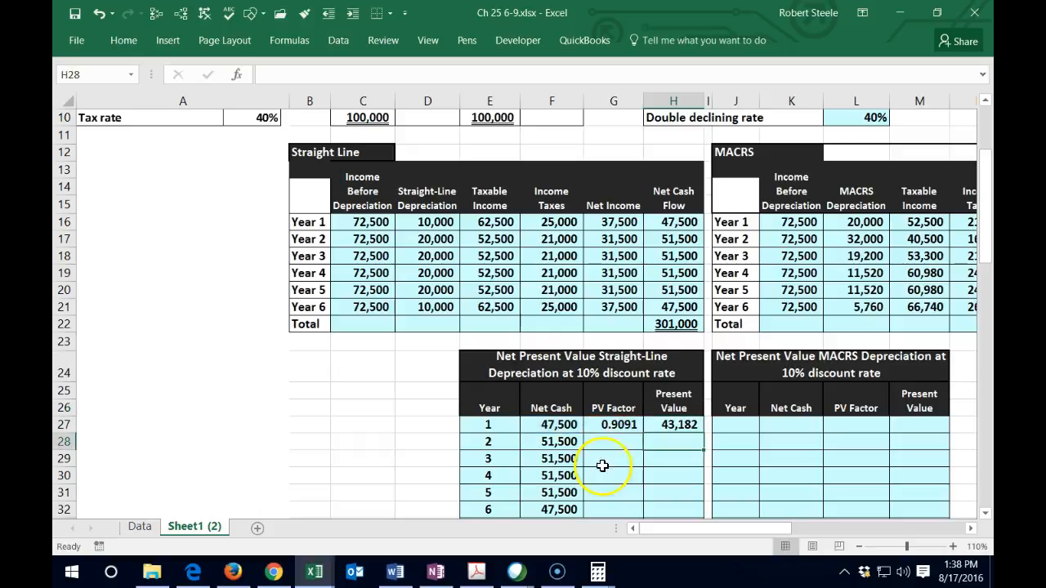
Step: Enter the Year 2 PV factor .8264 in G28 and calculate its present value in H28 as =F28*G28
{"action": "key", "text": "Left"}
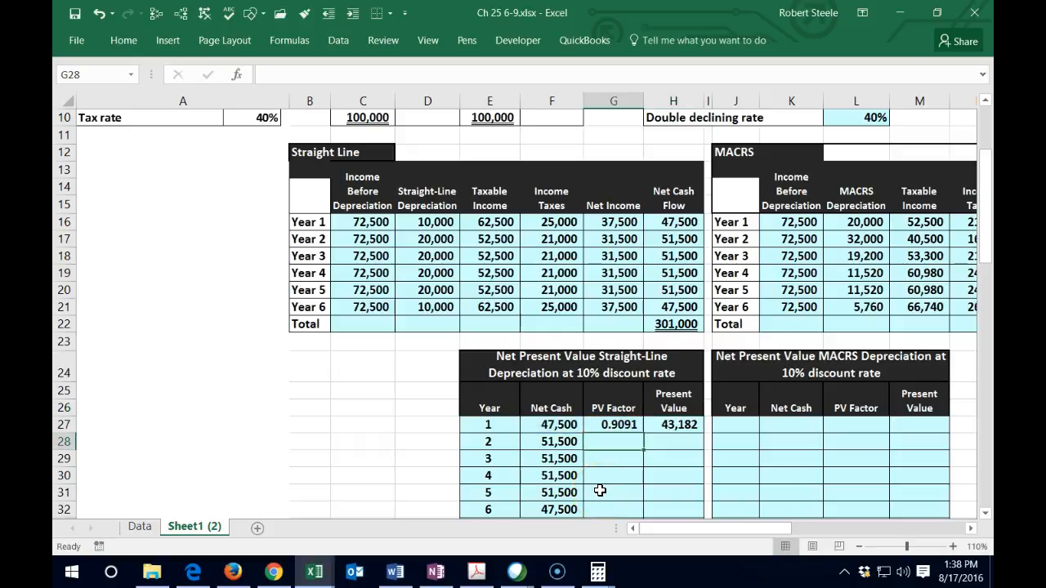
{"action": "type", "text": ".8264"}
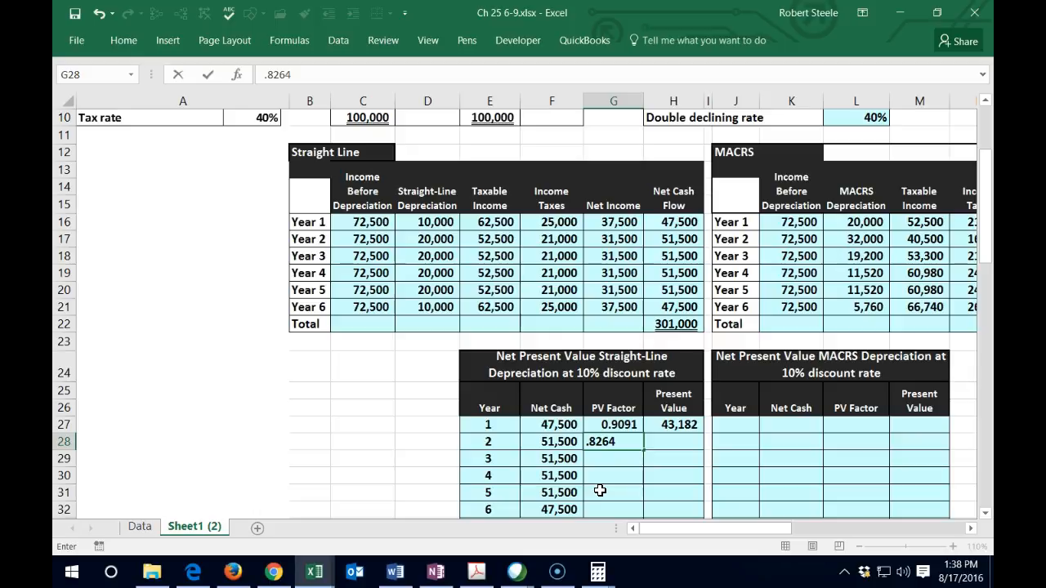
{"action": "key", "text": "Tab"}
{"action": "type", "text": "="}
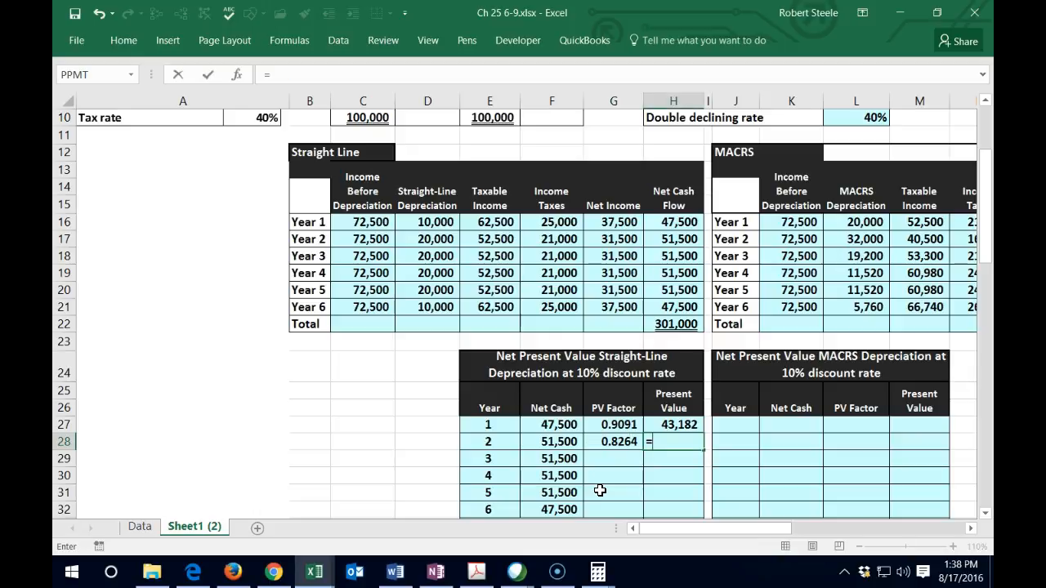
{"action": "left_click", "coordinate": [554, 441]}
{"action": "type", "text": "*"}
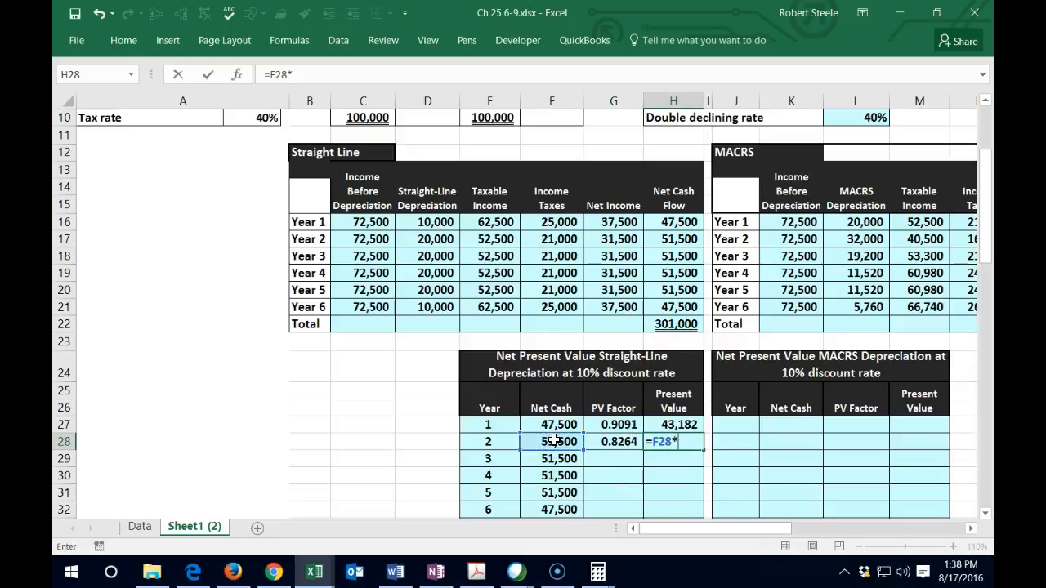
{"action": "left_click", "coordinate": [613, 441]}
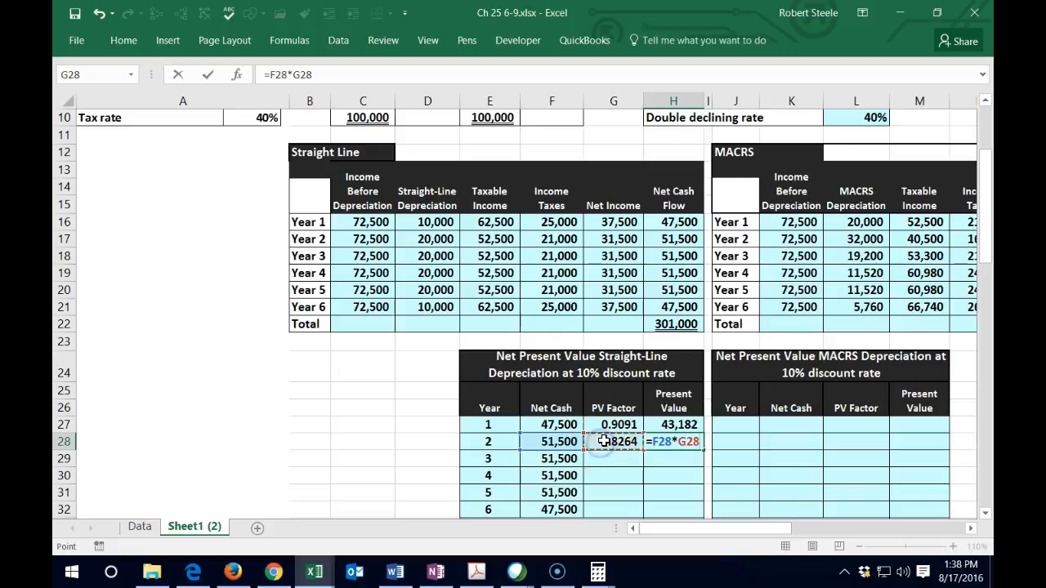
{"action": "key", "text": "Return"}
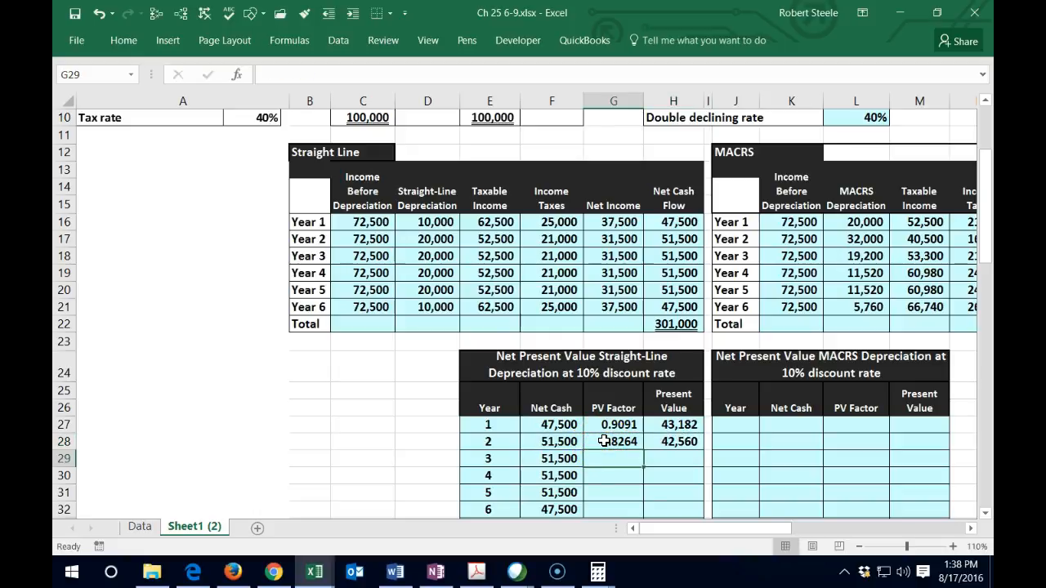
Step: Enter the Year 3 PV factor .7513 in G29 and calculate its present value in H29 as =F29*G29
{"action": "type", "text": ".7513"}
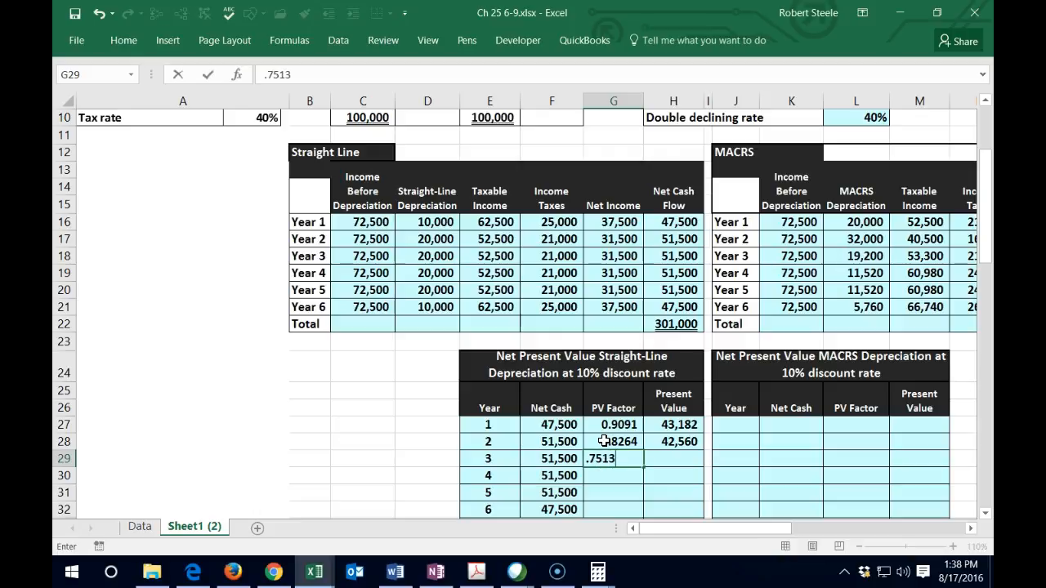
{"action": "key", "text": "Return"}
{"action": "key", "text": "Up"}
{"action": "type", "text": "="}
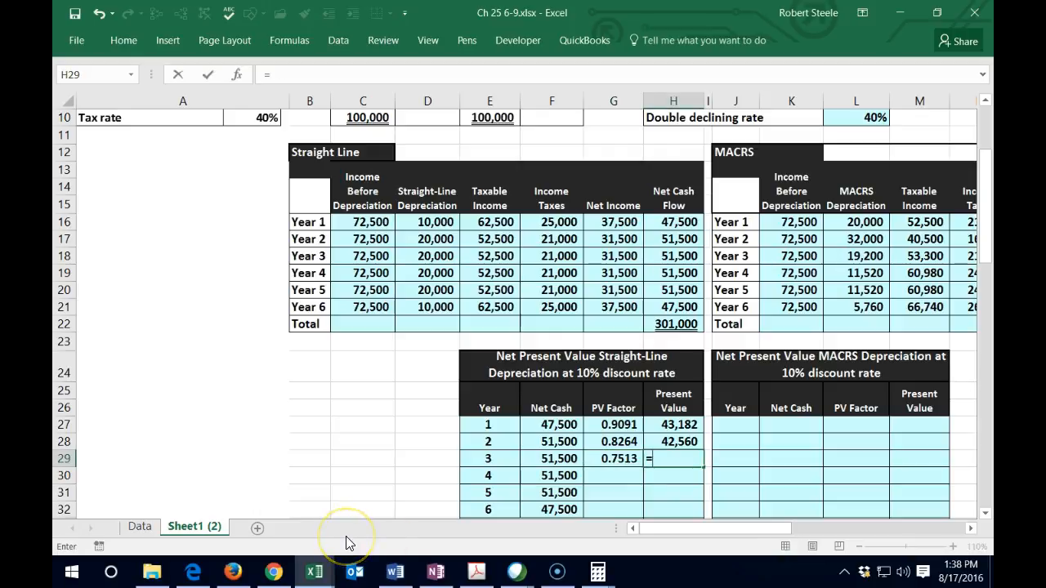
{"action": "key", "text": "Left"}
{"action": "key", "text": "Left"}
{"action": "type", "text": "*"}
{"action": "key", "text": "Left"}
{"action": "key", "text": "Return"}
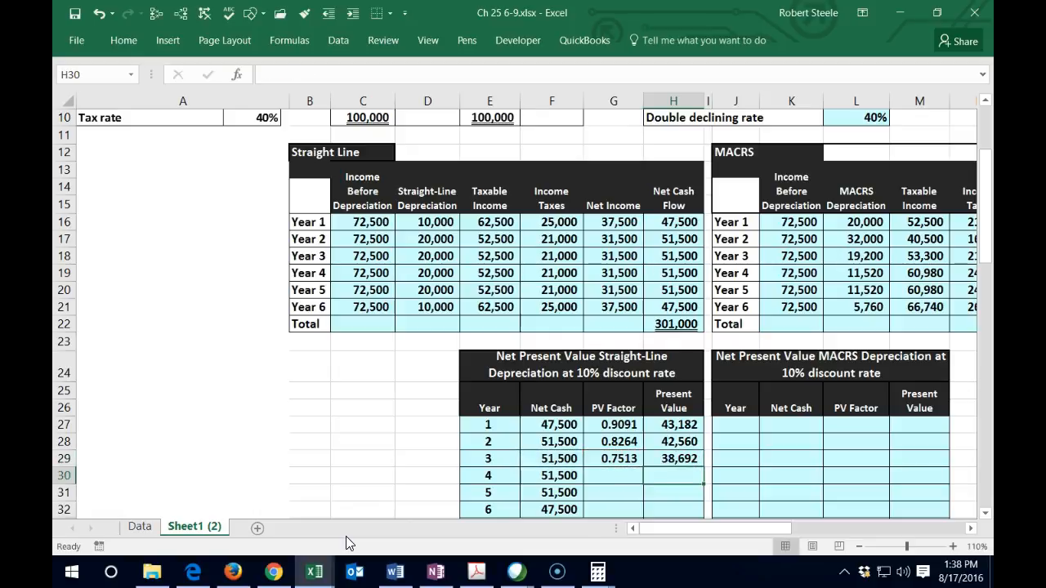
Step: Enter the Year 4 PV factor .6830 in G30 of the straight-line net present value table
{"action": "key", "text": "Left"}
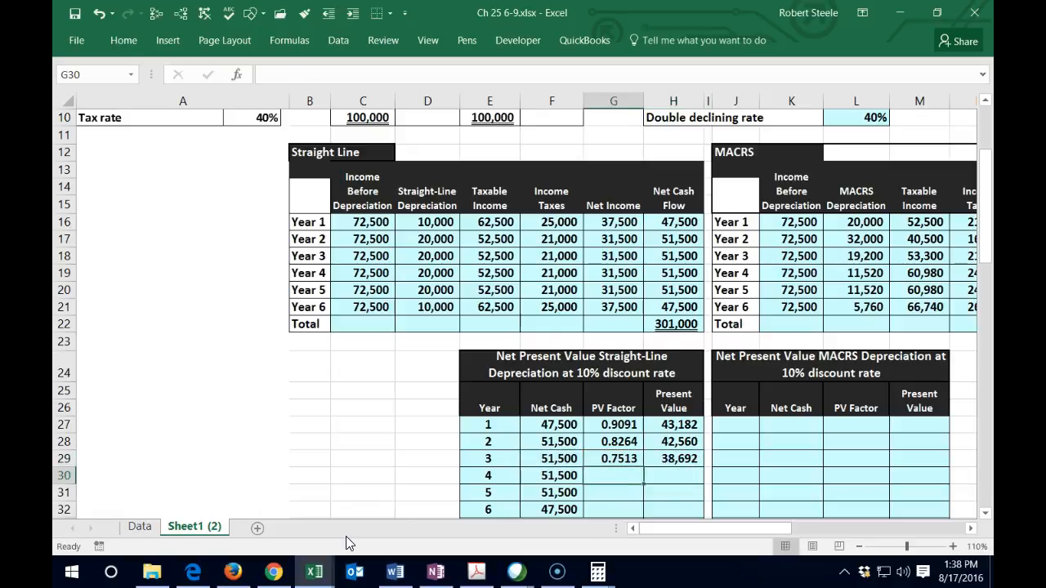
{"action": "type", "text": "="}
{"action": "key", "text": "BackSpace"}
{"action": "type", "text": ".6830"}
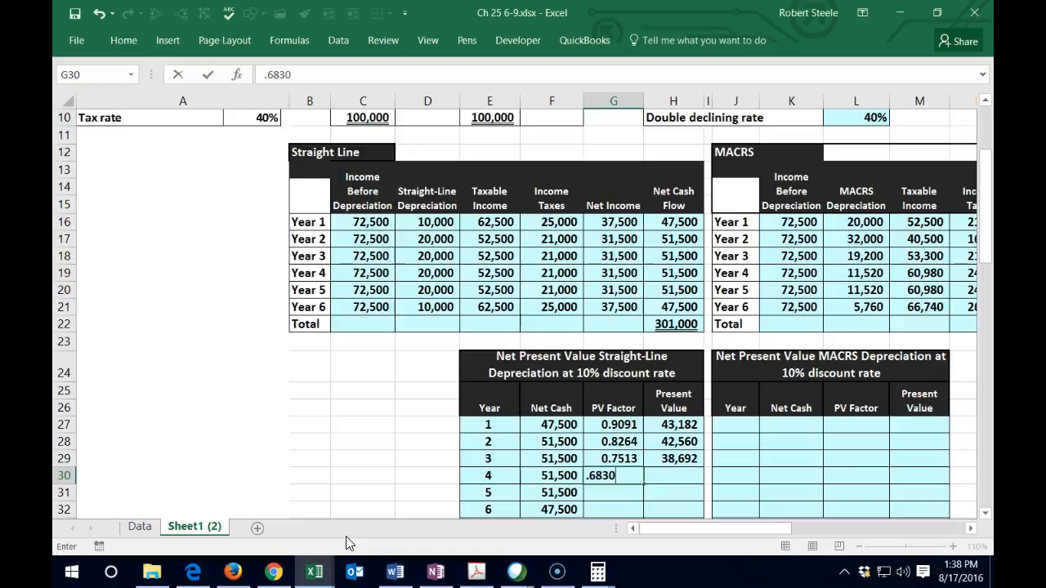
{"action": "key", "text": "Tab"}
Step: Calculate the Year 4 present value in H30 as net cash times PV factor, =F30*G30
{"action": "type", "text": "+"}
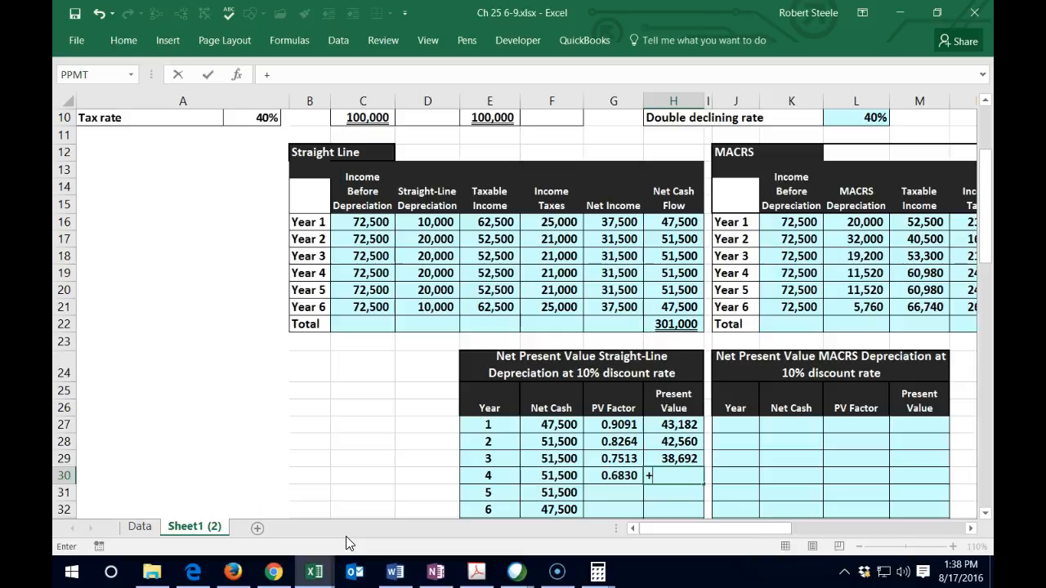
{"action": "key", "text": "BackSpace"}
{"action": "type", "text": "="}
{"action": "key", "text": "Left"}
{"action": "key", "text": "Left"}
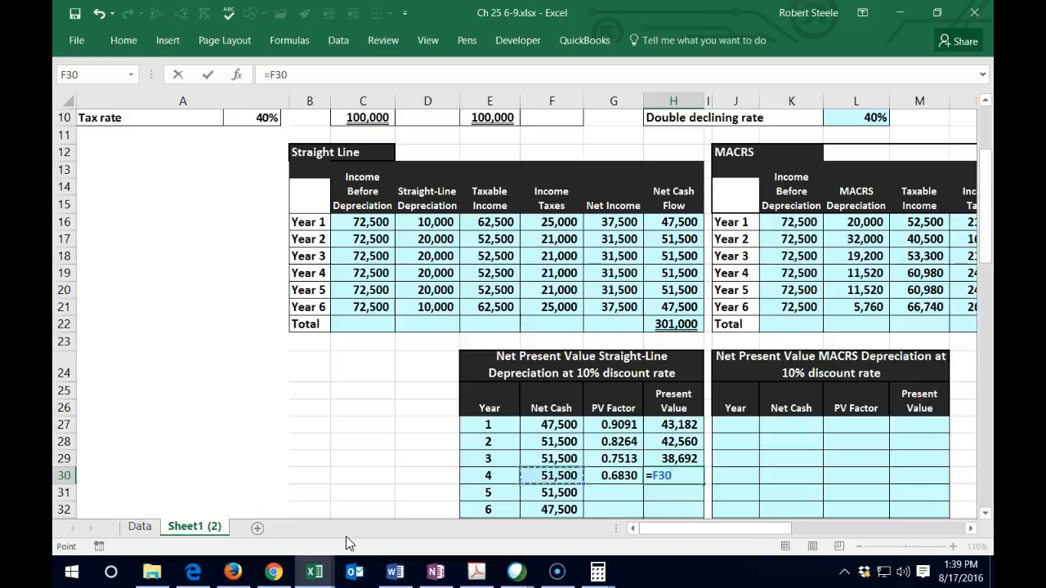
{"action": "type", "text": "*"}
{"action": "key", "text": "Left"}
{"action": "key", "text": "Return"}
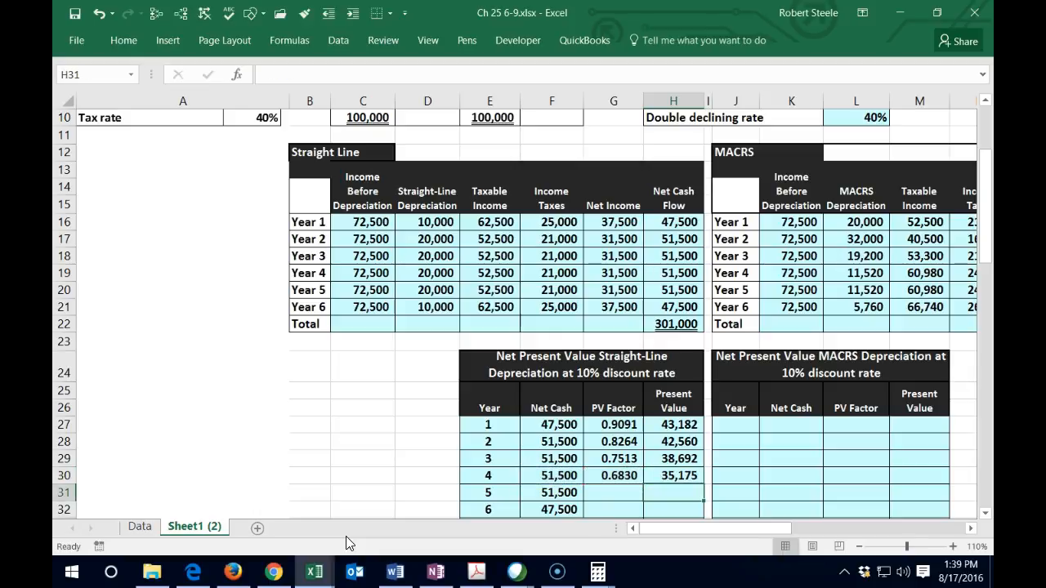
Step: Enter the Year 5 PV factor .6209 in G31 of the straight-line table and check the Year 5 present value cell
{"action": "key", "text": "Left"}
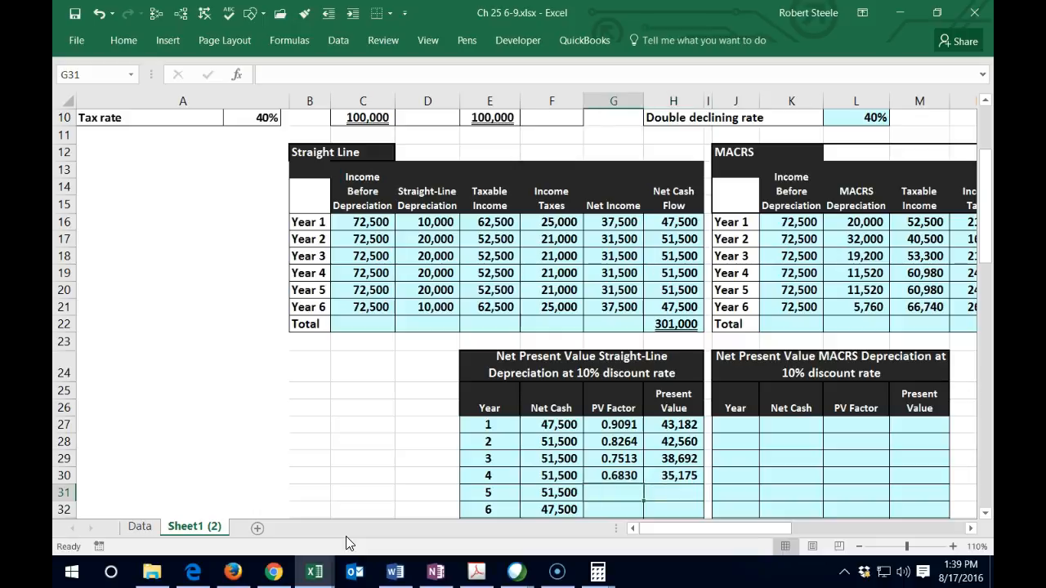
{"action": "type", "text": ".6209"}
{"action": "key", "text": "Return"}
{"action": "key", "text": "Right"}
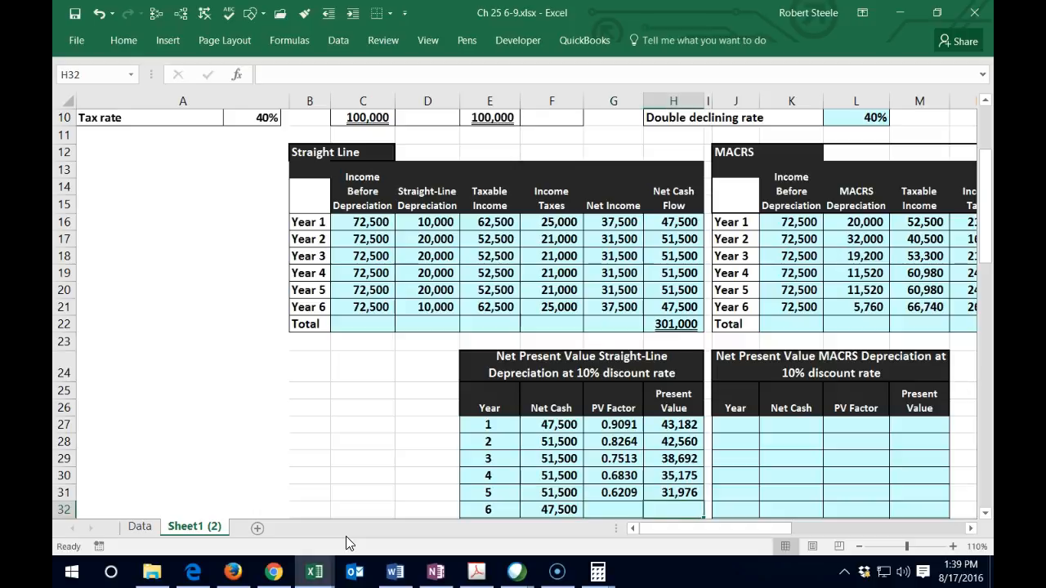
{"action": "key", "text": "Up"}
{"action": "key", "text": "Down"}
Step: Enter the Year 6 PV factor .5645 in G32 of the straight-line table and check the present value formula in H32
{"action": "key", "text": "Left"}
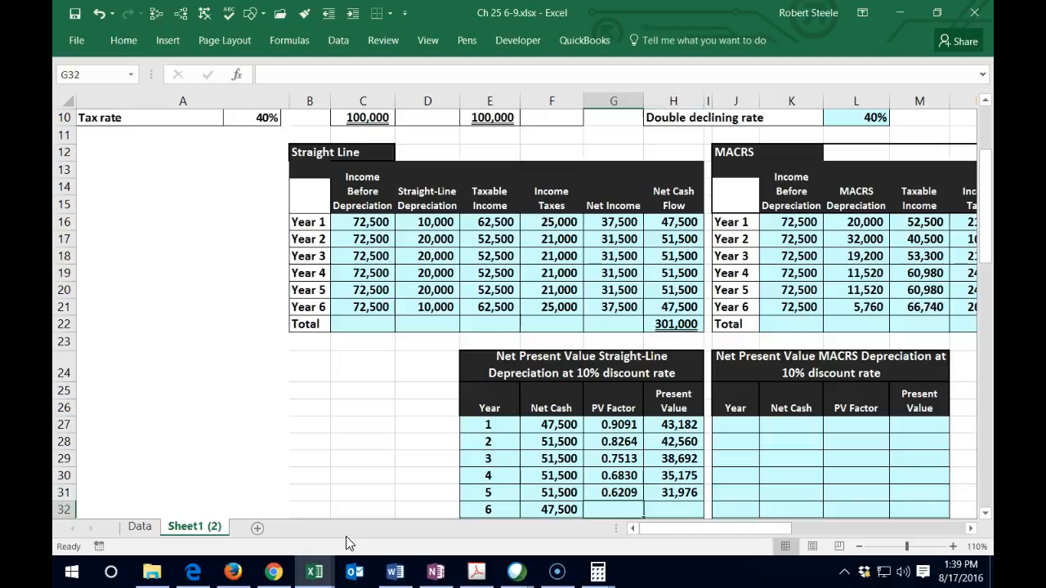
{"action": "scroll", "coordinate": [384, 457], "scroll_direction": "down", "scroll_amount": 3}
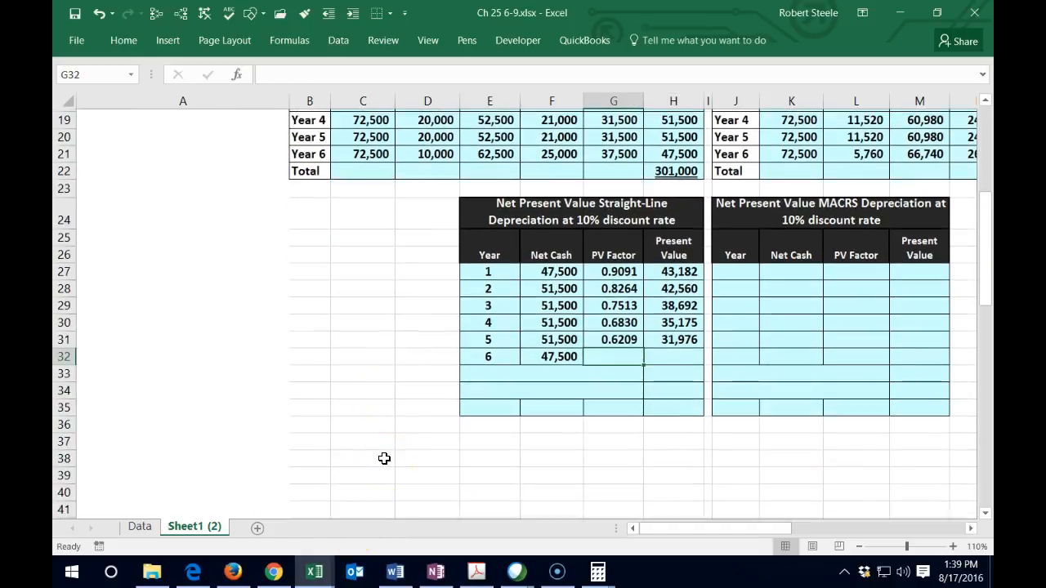
{"action": "type", "text": "="}
{"action": "key", "text": "BackSpace"}
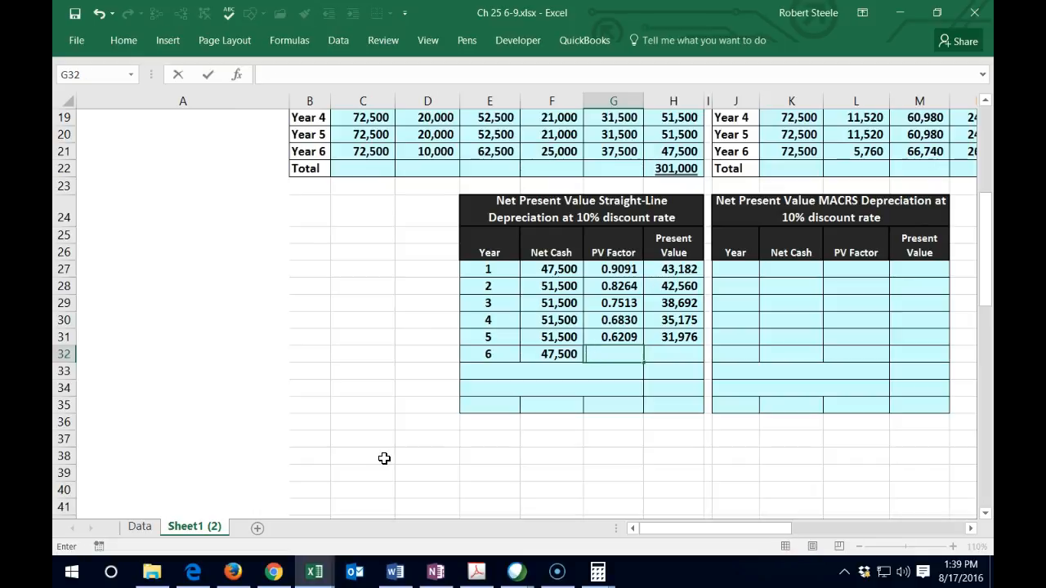
{"action": "type", "text": ".5645"}
{"action": "key", "text": "Return"}
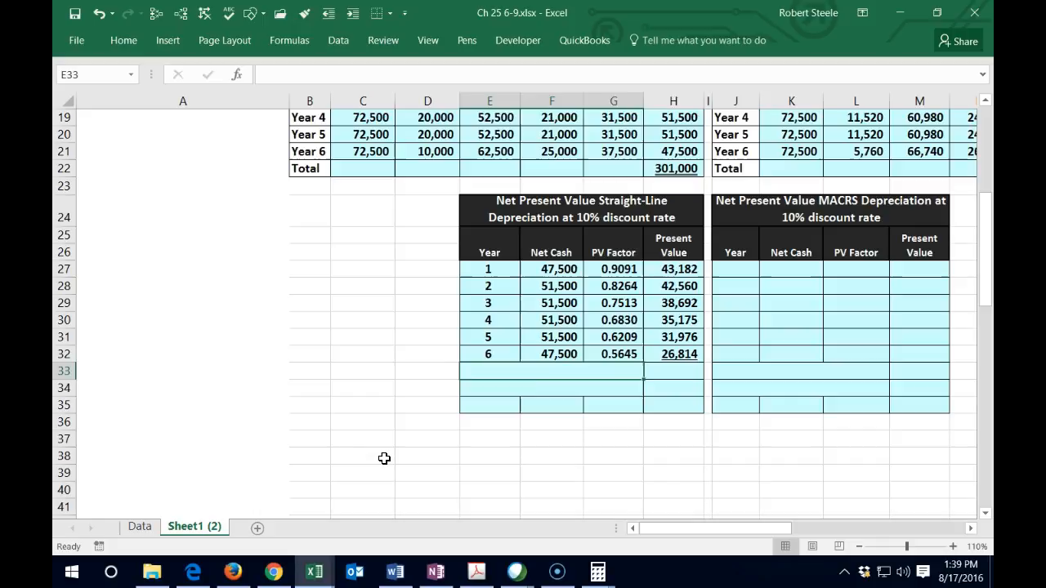
{"action": "key", "text": "Right"}
{"action": "key", "text": "Up"}
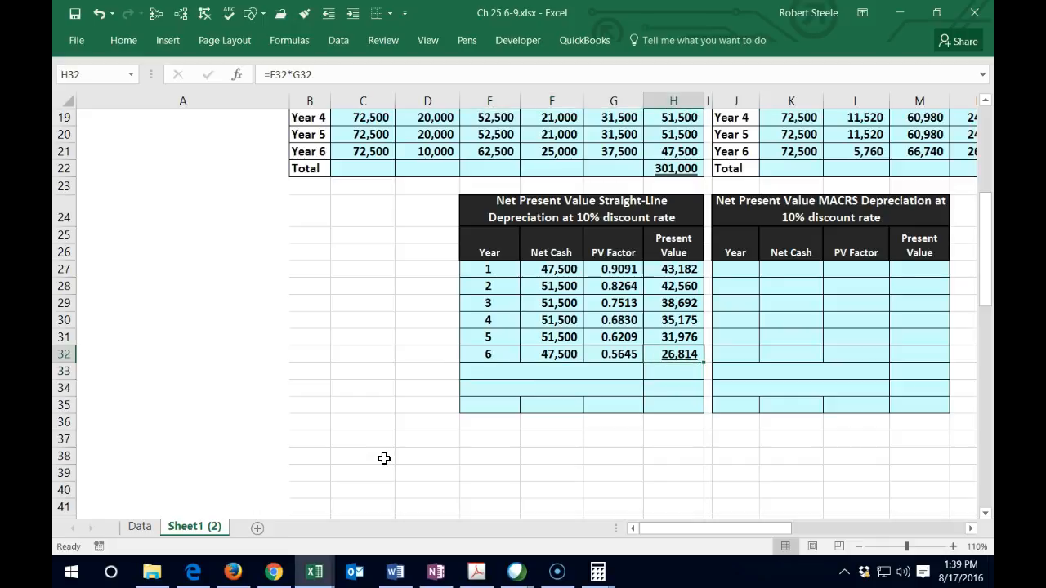
{"action": "key", "text": "Left"}
{"action": "key", "text": "Left"}
{"action": "key", "text": "Left"}
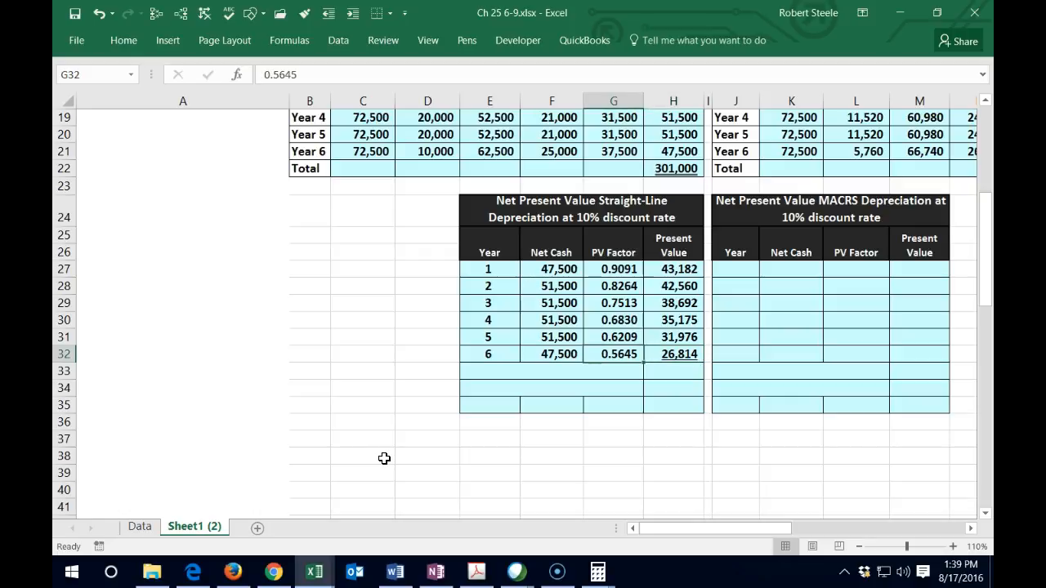
Step: Label E33 "Present value of cash inflow" and sum the six yearly present values, H27 to H32, in H33
{"action": "key", "text": "Down"}
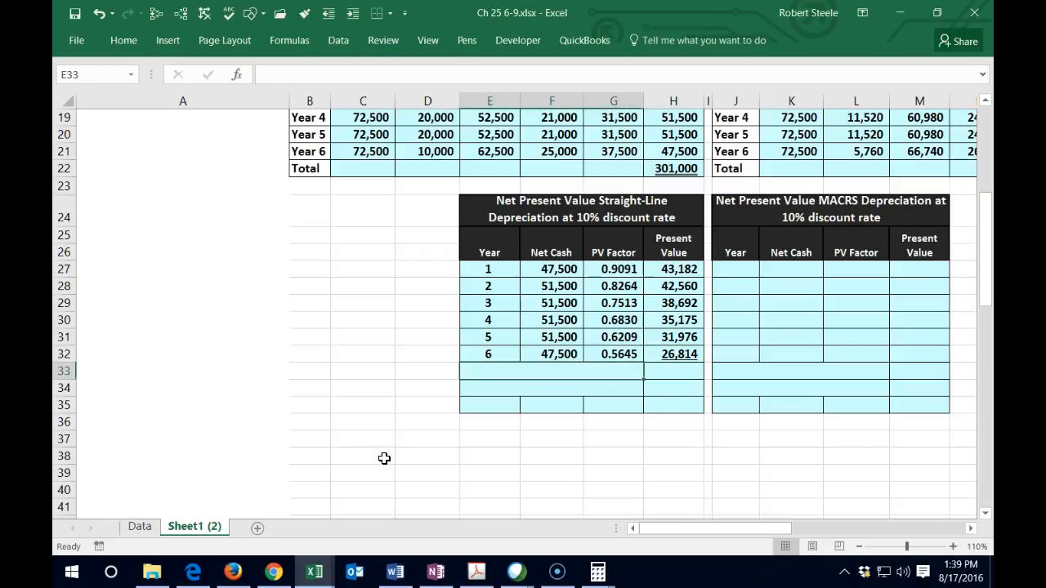
{"action": "left_click", "coordinate": [76, 537]}
{"action": "key", "text": "Right"}
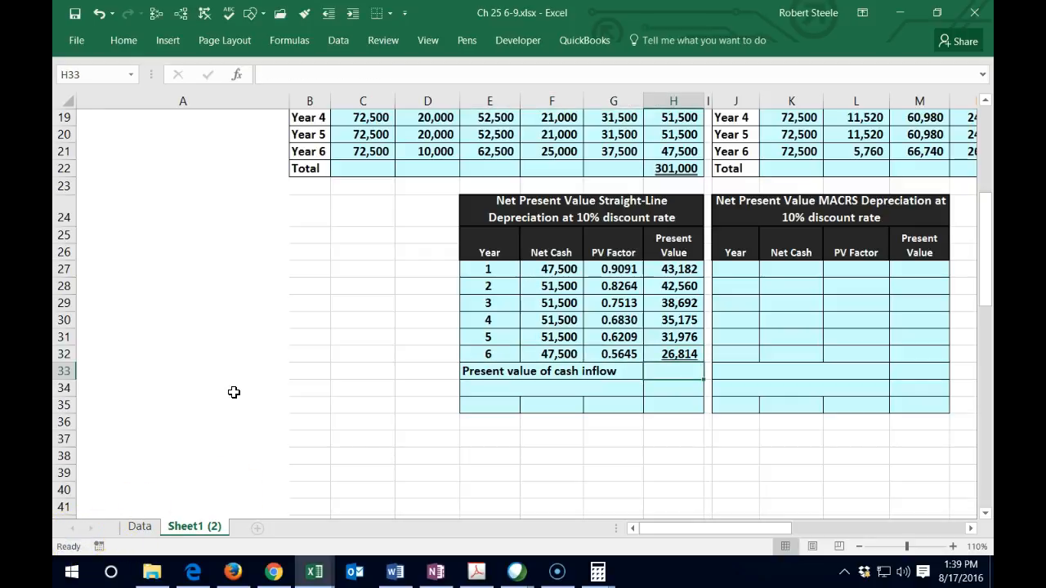
{"action": "type", "text": "=sum"}
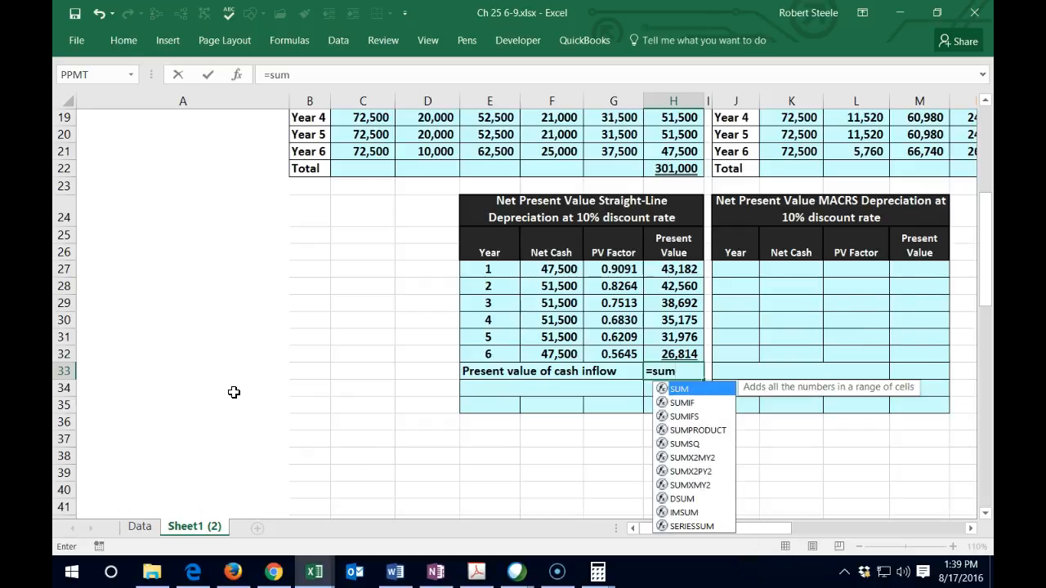
{"action": "type", "text": "("}
{"action": "left_click_drag", "start_coordinate": [673, 269], "coordinate": [668, 354]}
{"action": "key", "text": "Return"}
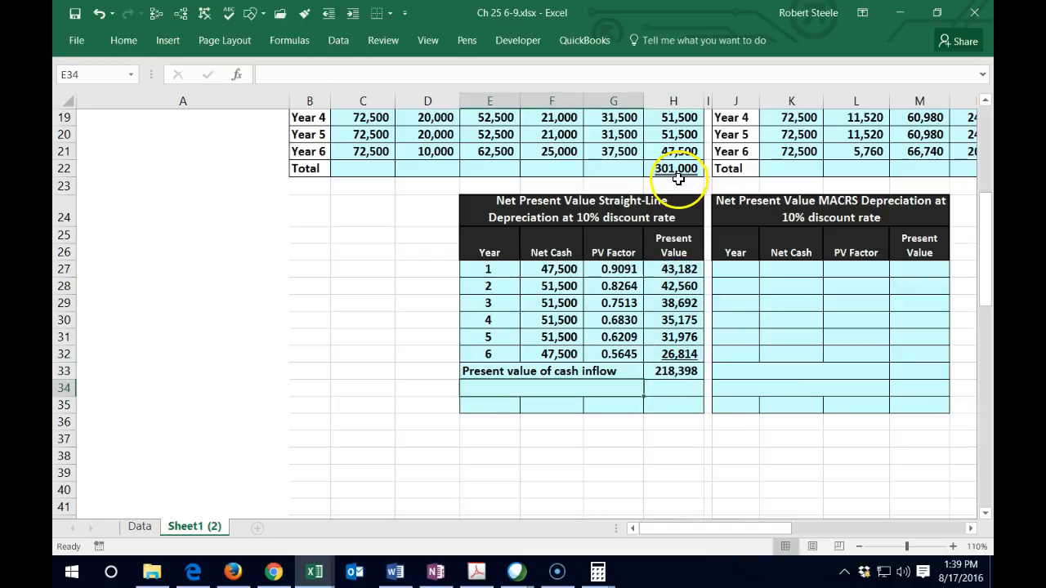
Step: Label E34 "Present value of cash outflow" below the cash inflow row of the straight-line table
{"action": "scroll", "coordinate": [678, 178], "scroll_direction": "up", "scroll_amount": 2}
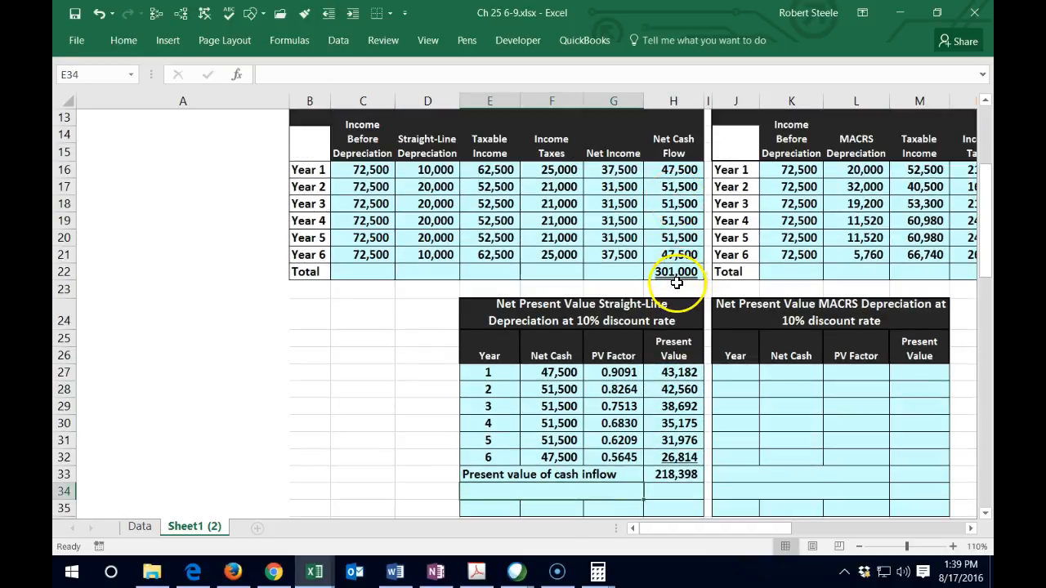
{"action": "scroll", "coordinate": [676, 269], "scroll_direction": "down", "scroll_amount": 1}
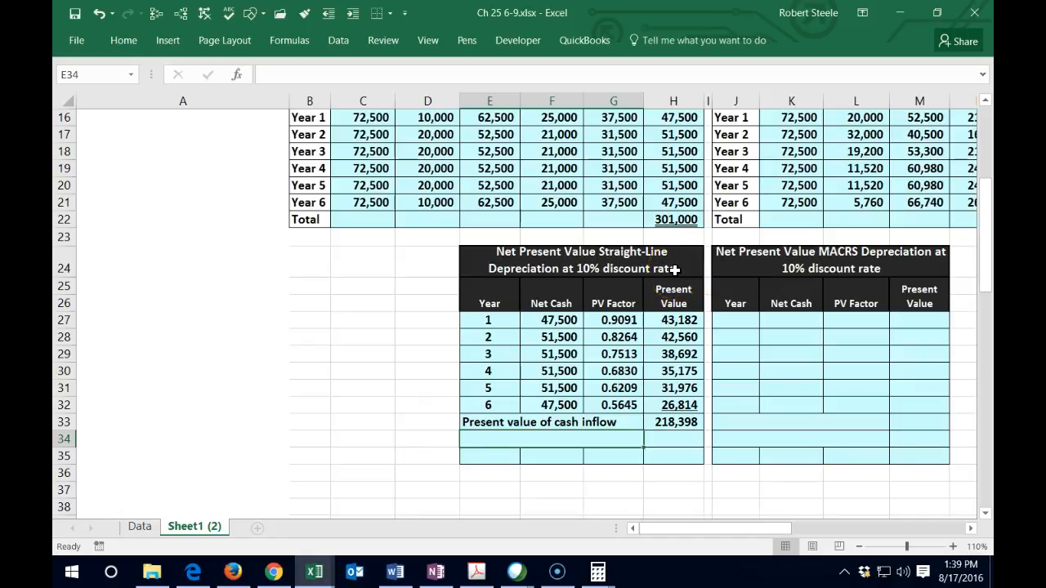
{"action": "type", "text": "Present value of cash outflow"}
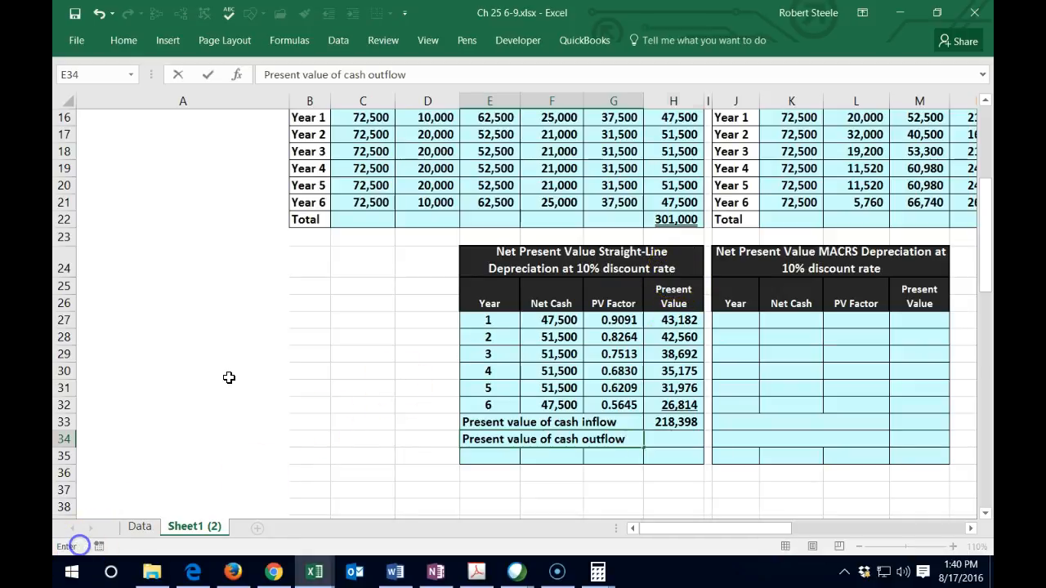
{"action": "key", "text": "Tab"}
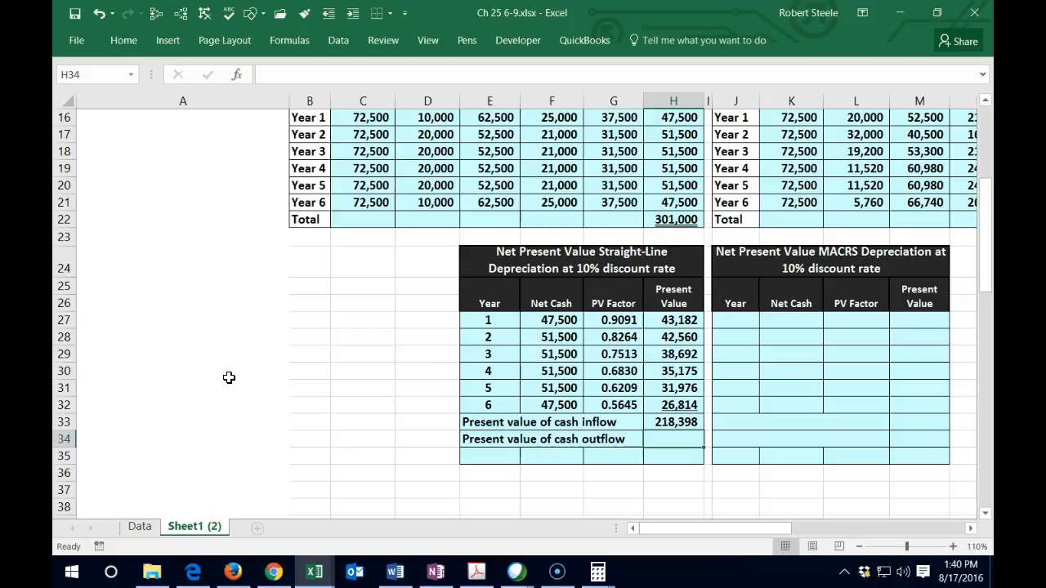
Step: Enter the equipment investment of 100000 in H34 as the present value of cash outflow
{"action": "scroll", "coordinate": [229, 377], "scroll_direction": "up", "scroll_amount": 5}
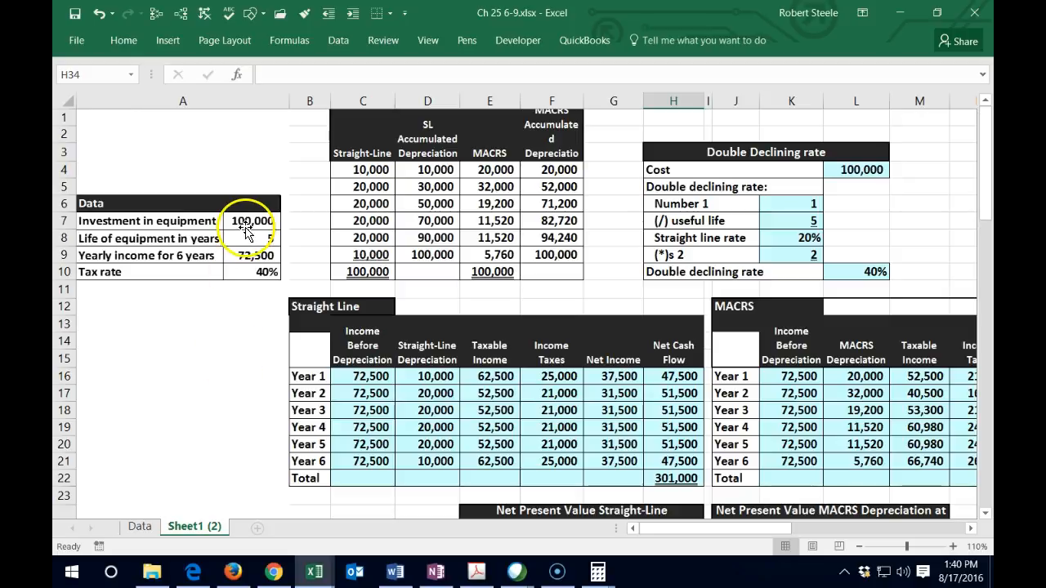
{"action": "scroll", "coordinate": [245, 233], "scroll_direction": "down", "scroll_amount": 6}
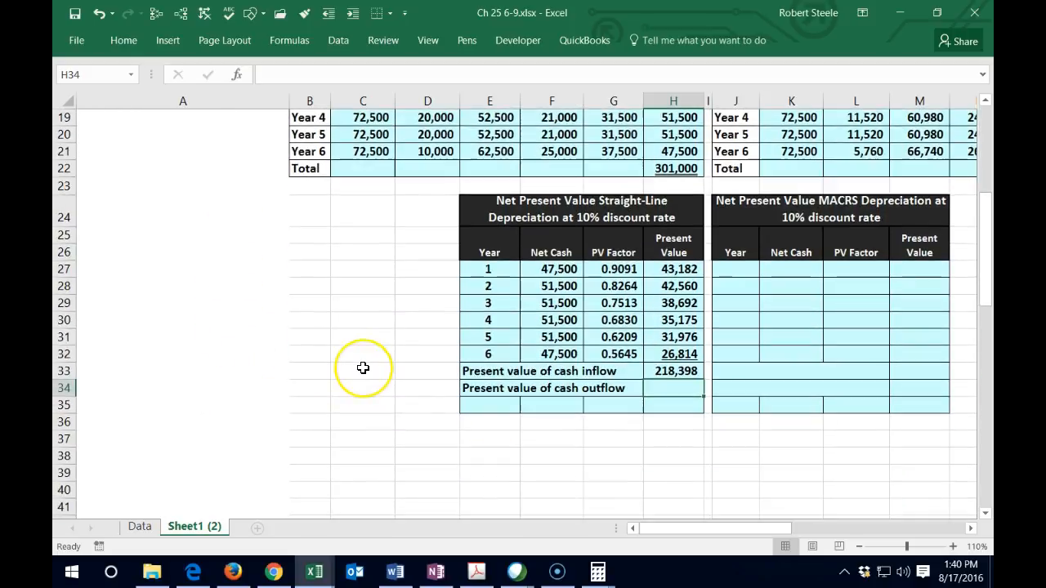
{"action": "type", "text": "100,00"}
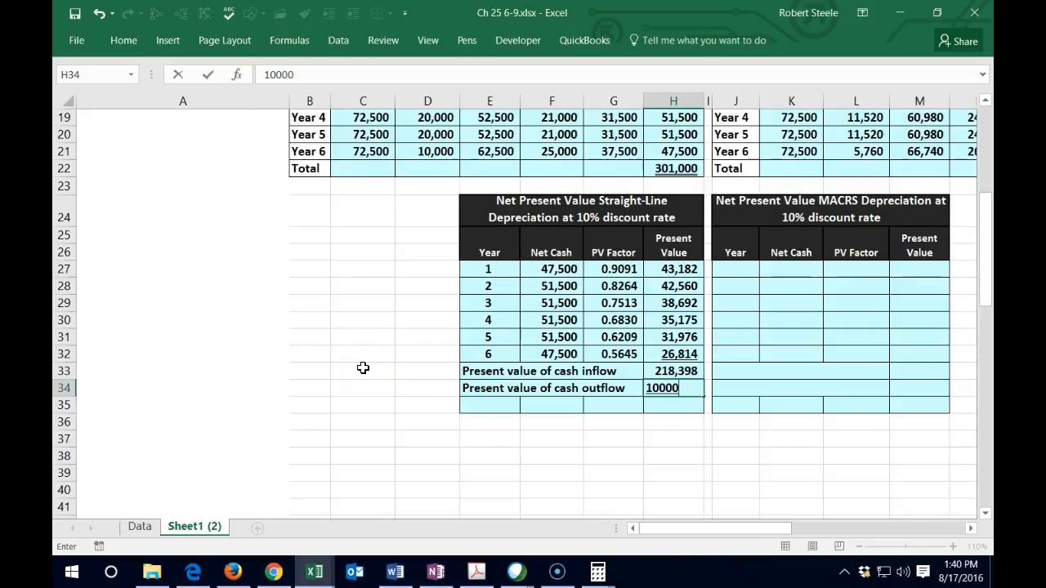
{"action": "type", "text": "0"}
{"action": "key", "text": "Return"}
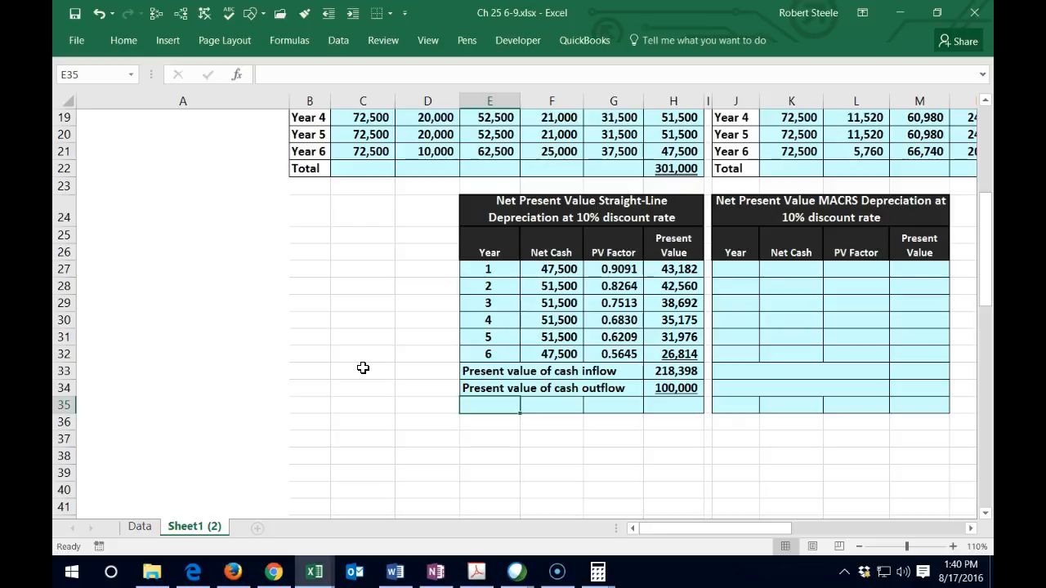
Step: Label E35 "Net present value" and calculate it in H35 by subtracting the cash outflow H34 from the cash inflow H33
{"action": "type", "text": "N"}
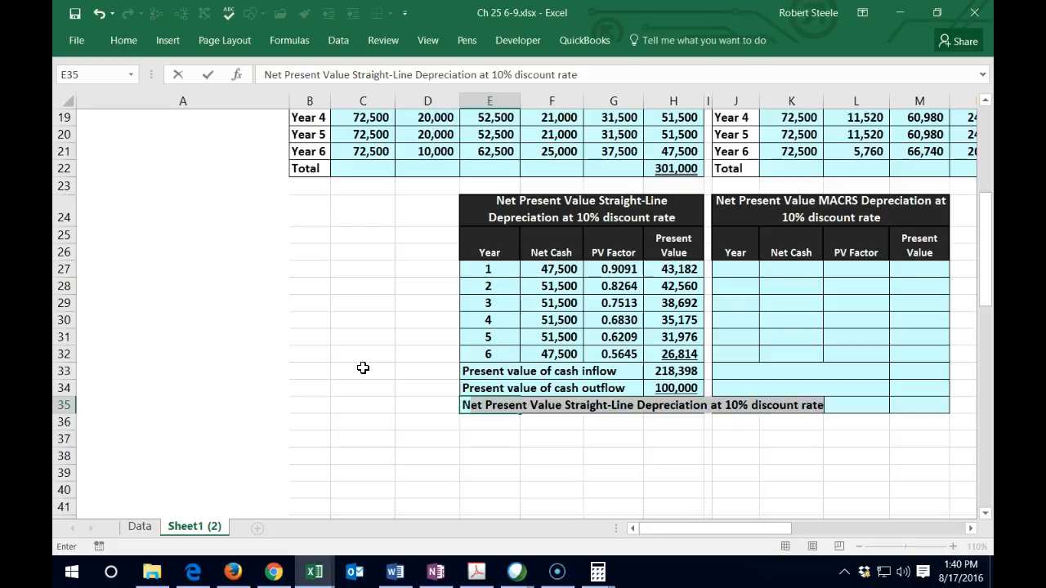
{"action": "type", "text": "et present value"}
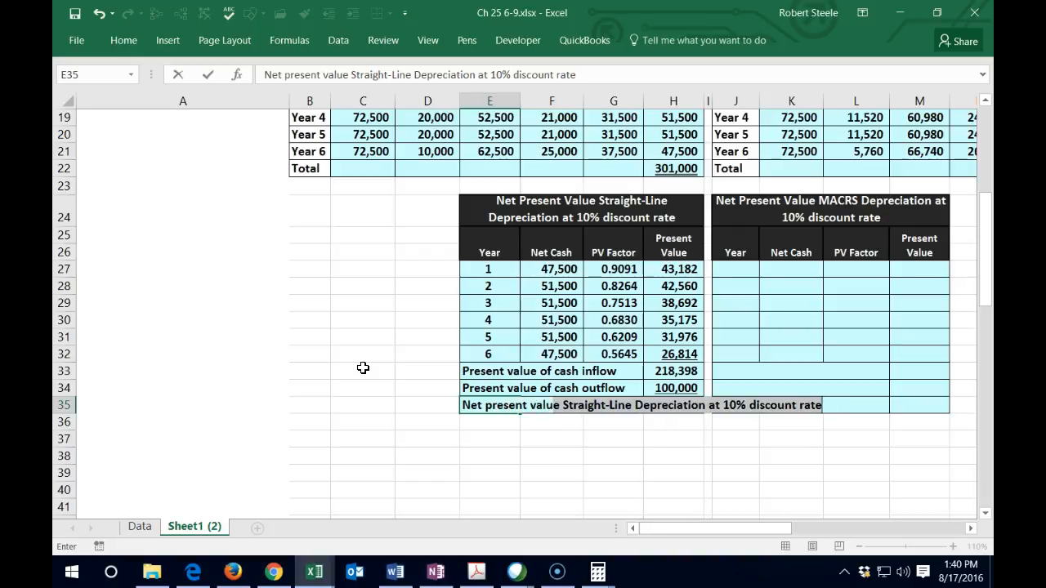
{"action": "key", "text": "Delete"}
{"action": "key", "text": "Right"}
{"action": "key", "text": "Right"}
{"action": "key", "text": "Right"}
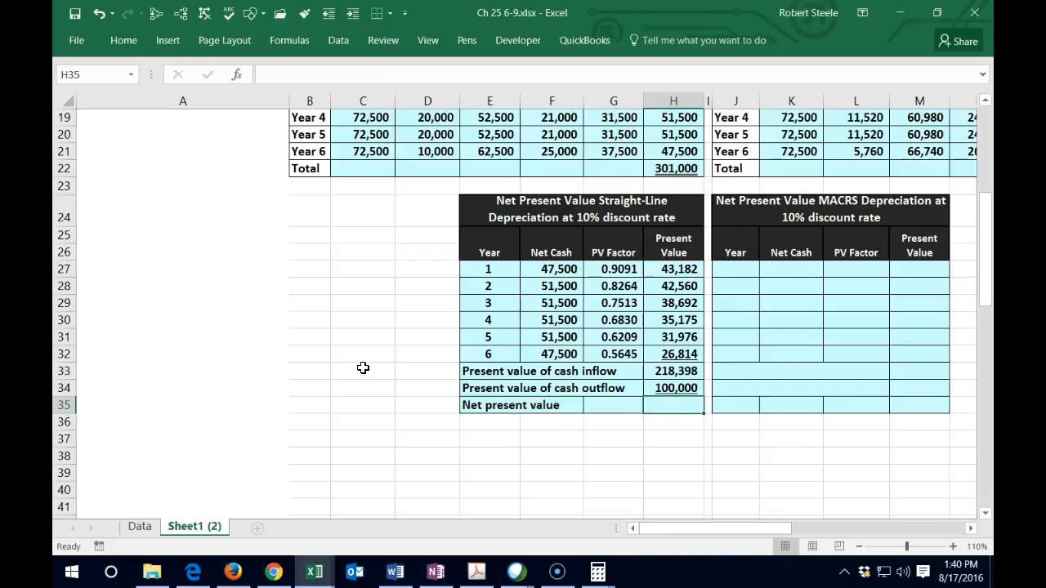
{"action": "type", "text": "="}
{"action": "left_click", "coordinate": [675, 371]}
{"action": "type", "text": "-"}
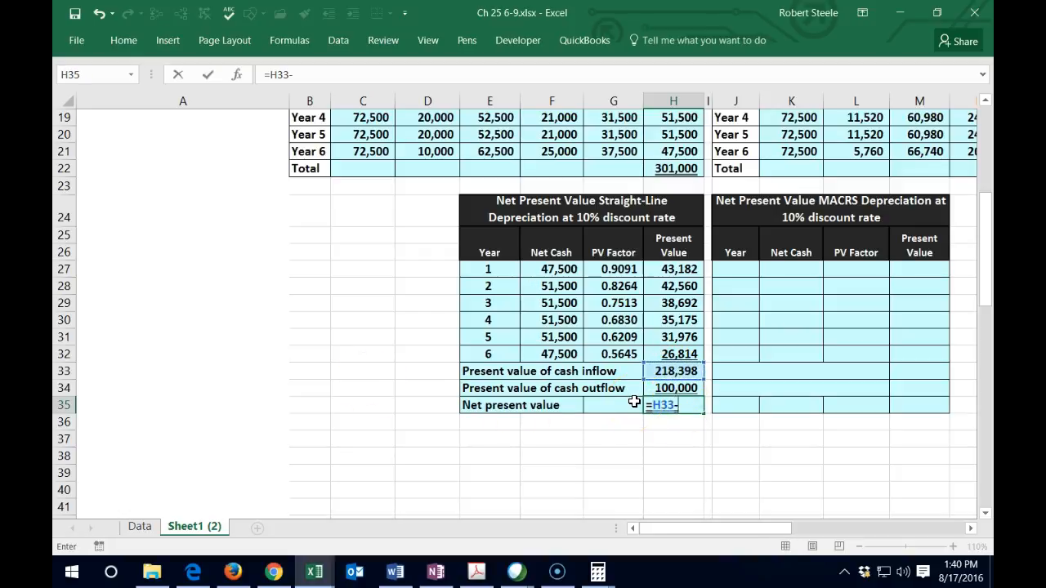
{"action": "left_click", "coordinate": [677, 385]}
{"action": "key", "text": "Return"}
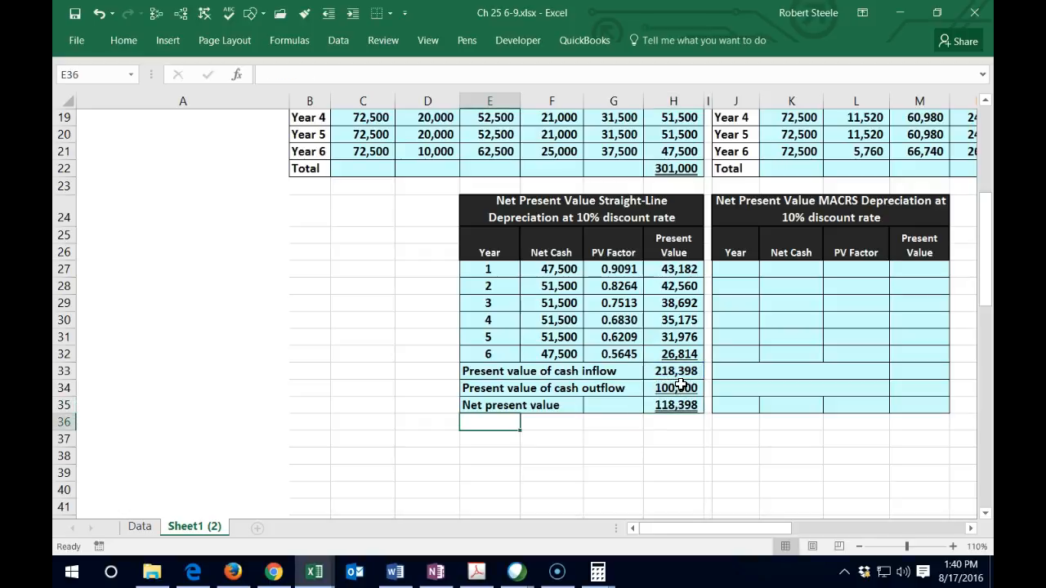
Step: Number the years 1 through 6 in J27 to J32 of the MACRS net present value table
{"action": "key", "text": "Left"}
{"action": "key", "text": "Left"}
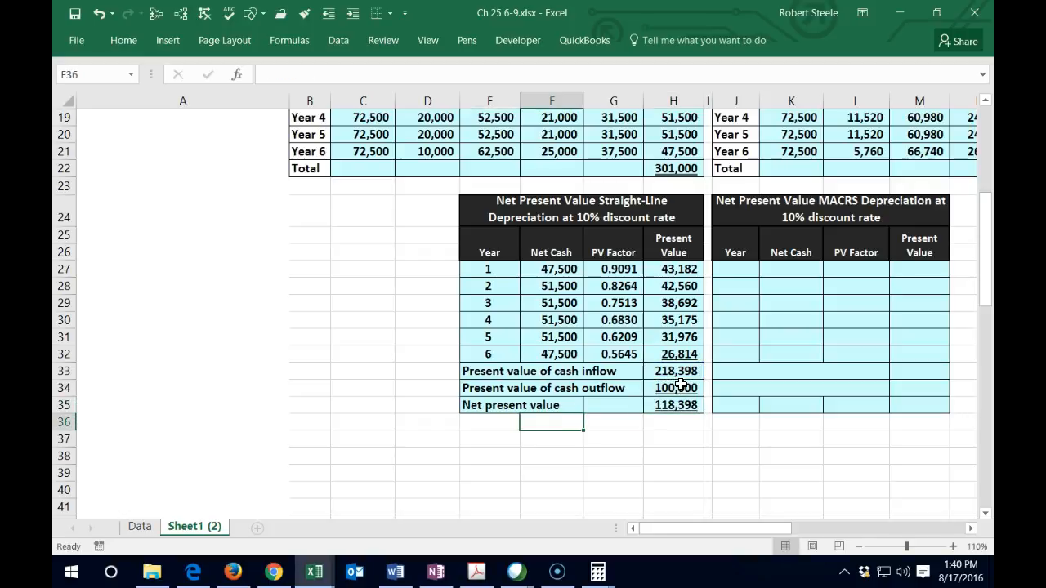
{"action": "key", "text": "Right"}
{"action": "key", "text": "Right"}
{"action": "key", "text": "Right"}
{"action": "key", "text": "Right"}
{"action": "key", "text": "Up"}
{"action": "key", "text": "Up"}
{"action": "key", "text": "Up"}
{"action": "key", "text": "Up"}
{"action": "key", "text": "Up"}
{"action": "key", "text": "Up"}
{"action": "key", "text": "Up"}
{"action": "key", "text": "Up"}
{"action": "key", "text": "Up"}
{"action": "key", "text": "Up"}
{"action": "key", "text": "Right"}
{"action": "key", "text": "Right"}
{"action": "key", "text": "Right"}
{"action": "key", "text": "Right"}
{"action": "key", "text": "Left"}
{"action": "key", "text": "Left"}
{"action": "key", "text": "Left"}
{"action": "key", "text": "Left"}
{"action": "key", "text": "Down"}
{"action": "type", "text": "1"}
{"action": "key", "text": "Return"}
{"action": "type", "text": "2"}
{"action": "key", "text": "Return"}
{"action": "type", "text": "3"}
{"action": "key", "text": "Return"}
{"action": "type", "text": "4"}
{"action": "key", "text": "Return"}
{"action": "type", "text": "5"}
{"action": "key", "text": "Return"}
{"action": "type", "text": "6"}
{"action": "key", "text": "Return"}
Step: Link the MACRS table's Year 1 net cash in K27 to the Year 1 net cash flow in P16
{"action": "key", "text": "Right"}
{"action": "key", "text": "Up"}
{"action": "key", "text": "Up"}
{"action": "key", "text": "Up"}
{"action": "key", "text": "Up"}
{"action": "key", "text": "Up"}
{"action": "key", "text": "Up"}
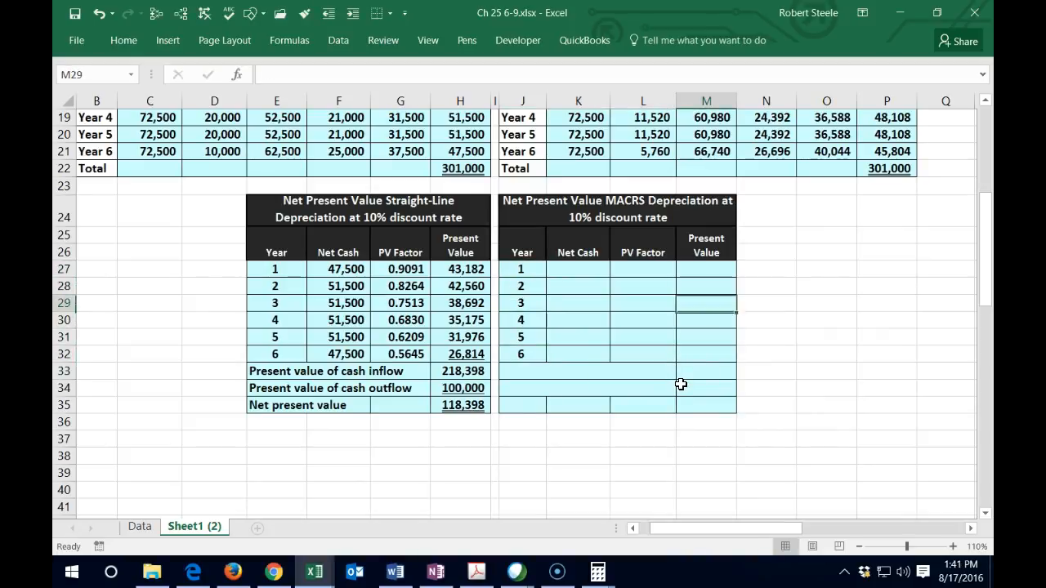
{"action": "key", "text": "Left"}
{"action": "key", "text": "Left"}
{"action": "scroll", "coordinate": [676, 386], "scroll_direction": "up", "scroll_amount": 2}
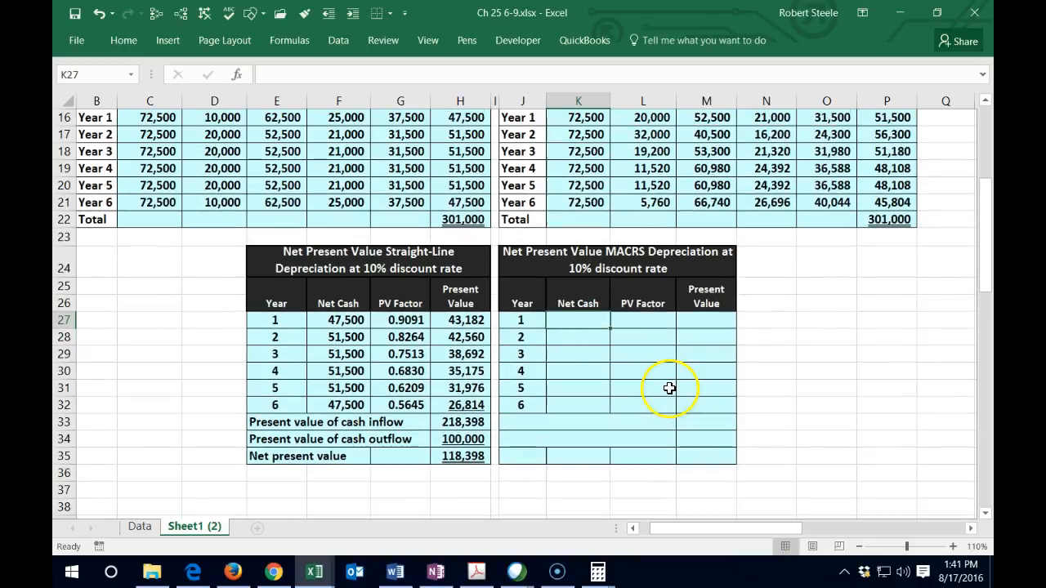
{"action": "type", "text": "="}
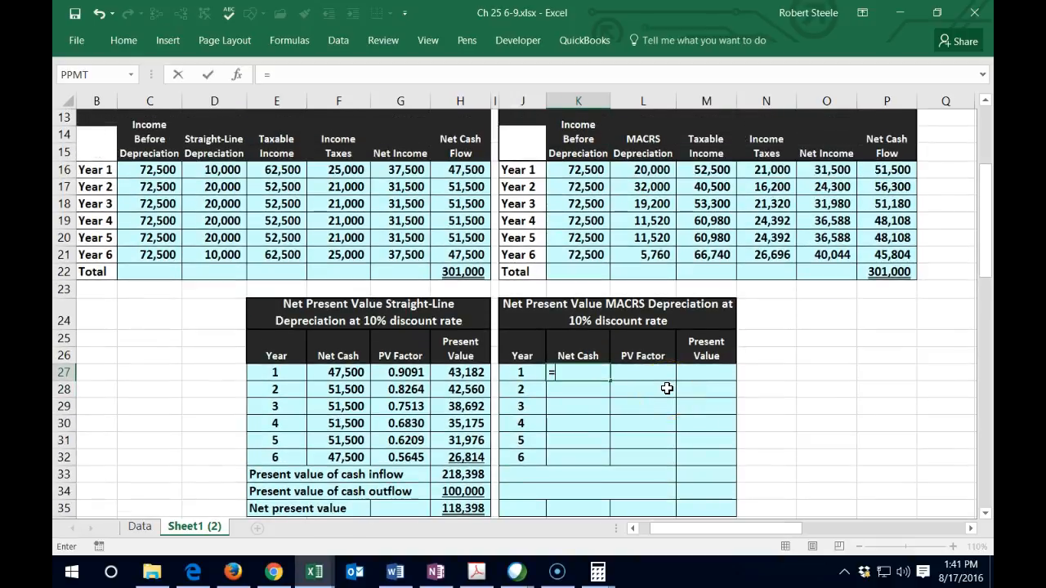
{"action": "left_click", "coordinate": [888, 176]}
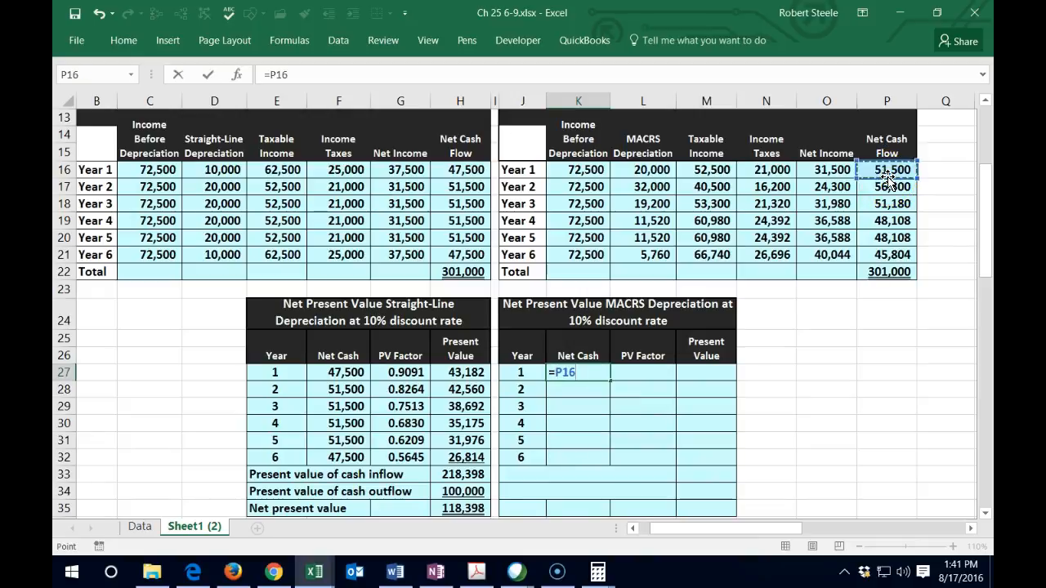
{"action": "key", "text": "Return"}
Step: Link K28, K29 and K30 to the net cash flows in P17, P18 and P19, and extend the link down to K32
{"action": "type", "text": "="}
{"action": "left_click", "coordinate": [889, 185]}
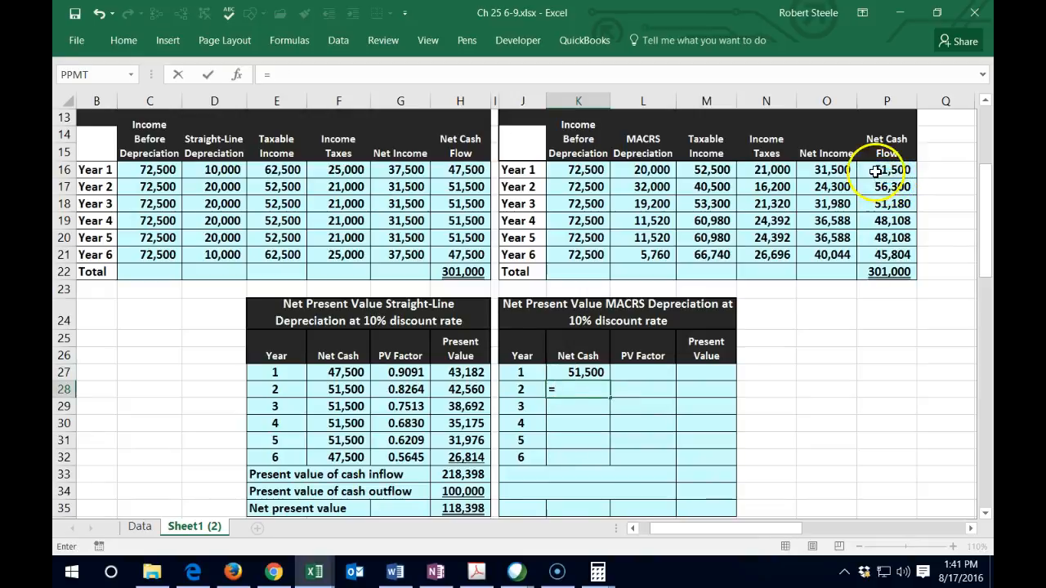
{"action": "key", "text": "Return"}
{"action": "type", "text": "="}
{"action": "left_click", "coordinate": [893, 203]}
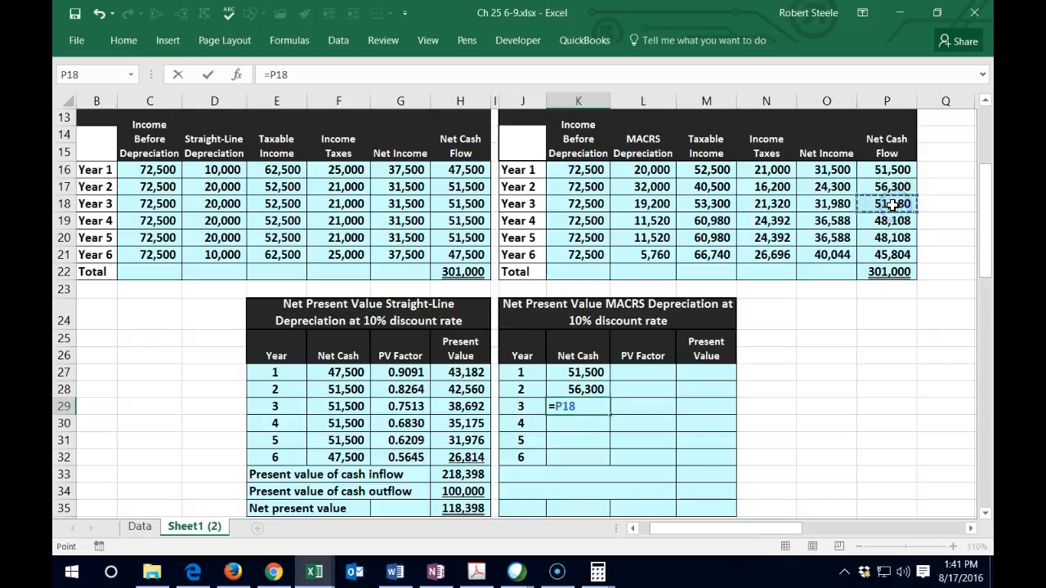
{"action": "key", "text": "Return"}
{"action": "type", "text": "="}
{"action": "left_click", "coordinate": [888, 221]}
{"action": "key", "text": "Return"}
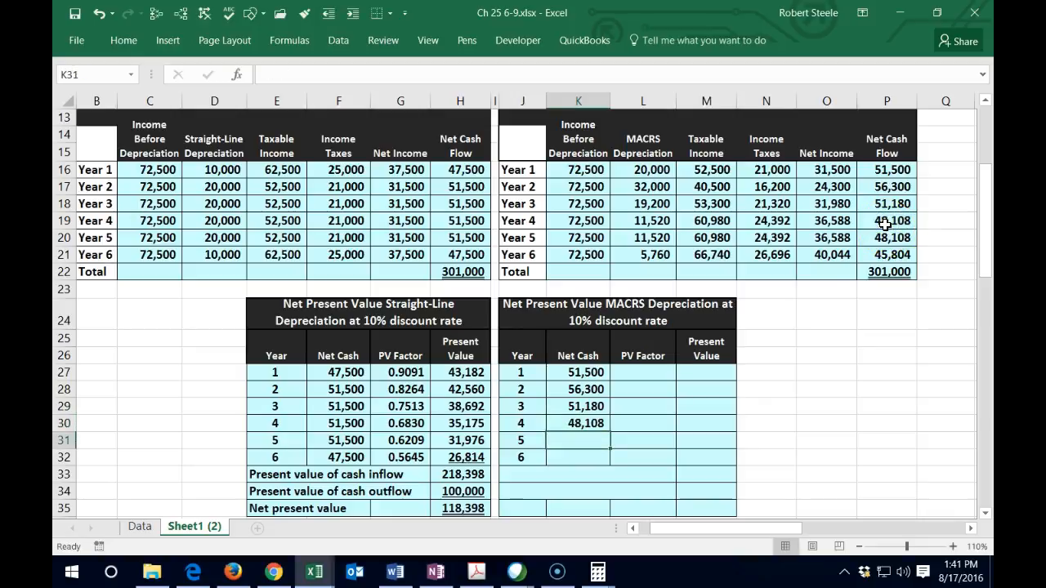
{"action": "left_click", "coordinate": [584, 424]}
{"action": "left_click_drag", "start_coordinate": [611, 437], "coordinate": [603, 458]}
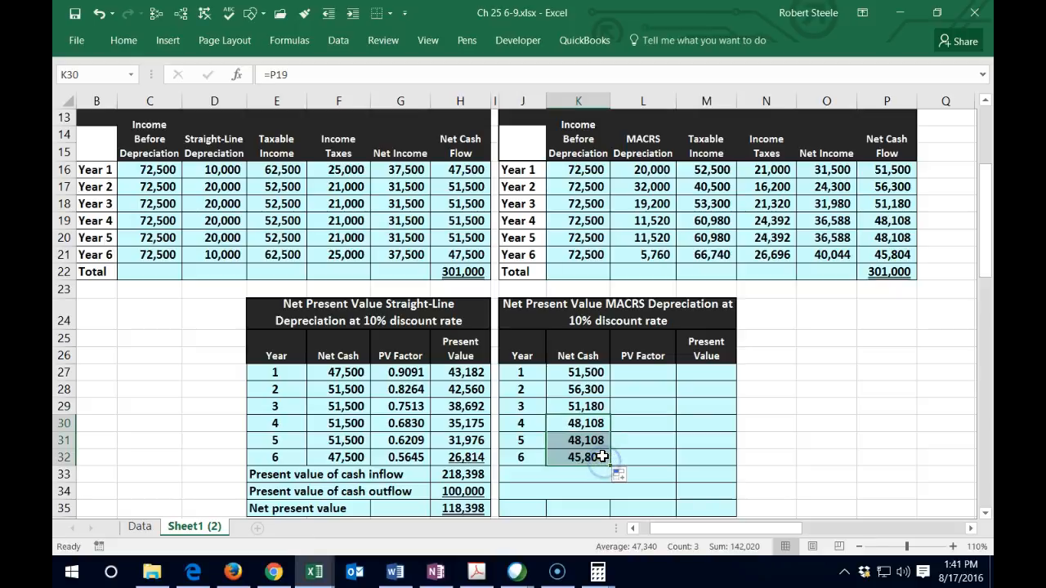
Step: Link the MACRS table's Year 1 PV factor in L27 to the straight-line factor in G27
{"action": "left_click", "coordinate": [644, 375]}
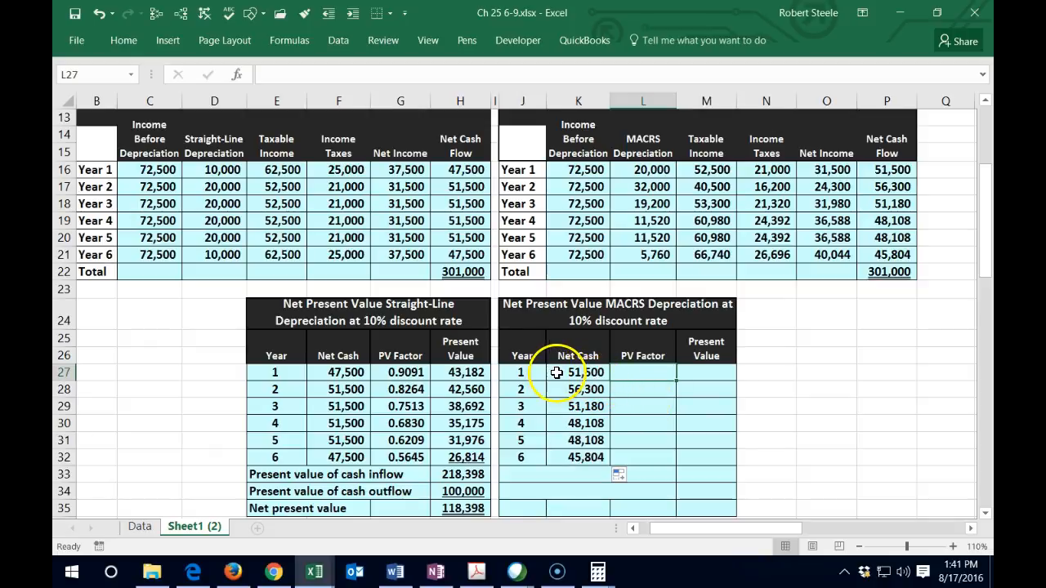
{"action": "left_click_drag", "start_coordinate": [560, 373], "coordinate": [567, 457]}
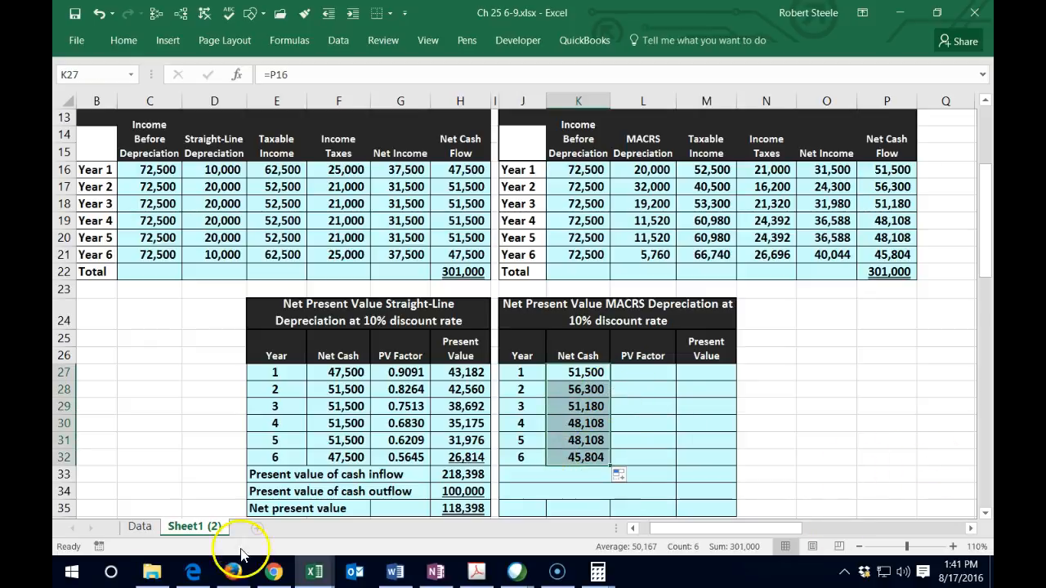
{"action": "key", "text": "ctrl+v"}
{"action": "left_click", "coordinate": [630, 369]}
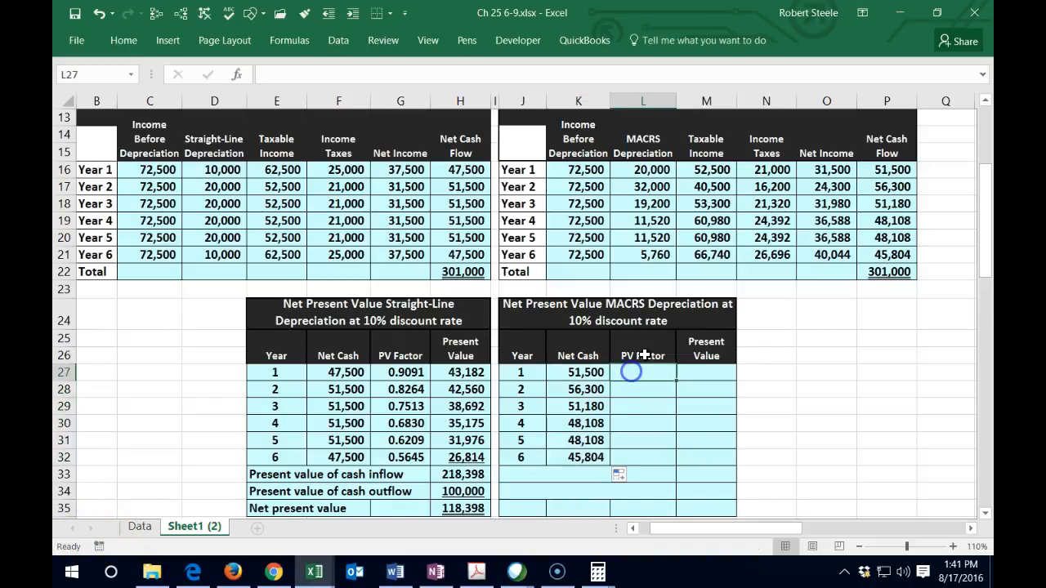
{"action": "type", "text": "="}
{"action": "key", "text": "Left"}
{"action": "key", "text": "Left"}
{"action": "key", "text": "Left"}
{"action": "key", "text": "Left"}
{"action": "key", "text": "Left"}
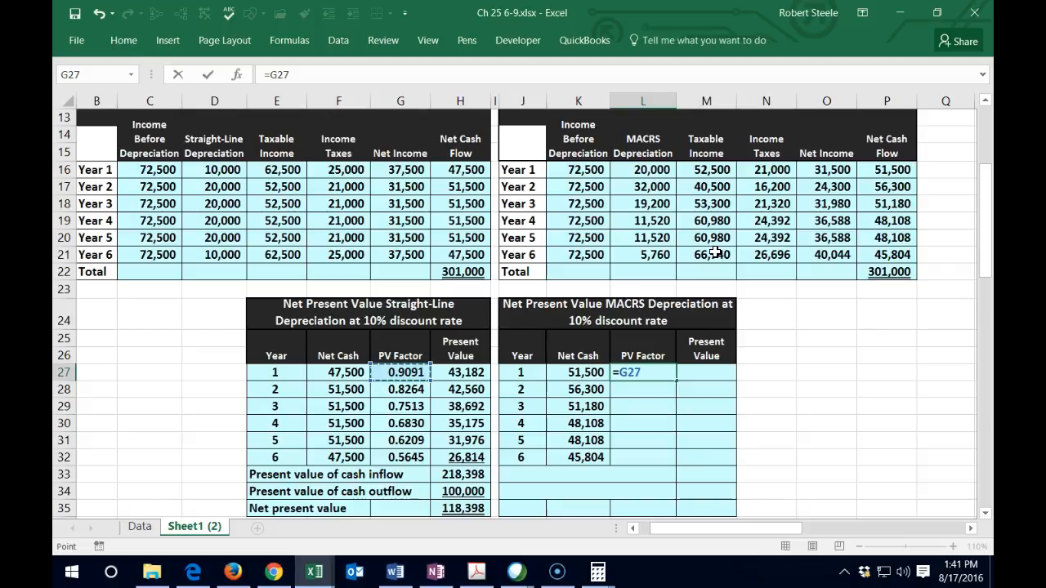
{"action": "key", "text": "Return"}
Step: Link the Year 2 PV factor in L28 to G28 and fill the link down through Year 6 in L32
{"action": "type", "text": "="}
{"action": "key", "text": "Left"}
{"action": "key", "text": "Left"}
{"action": "key", "text": "Left"}
{"action": "key", "text": "Left"}
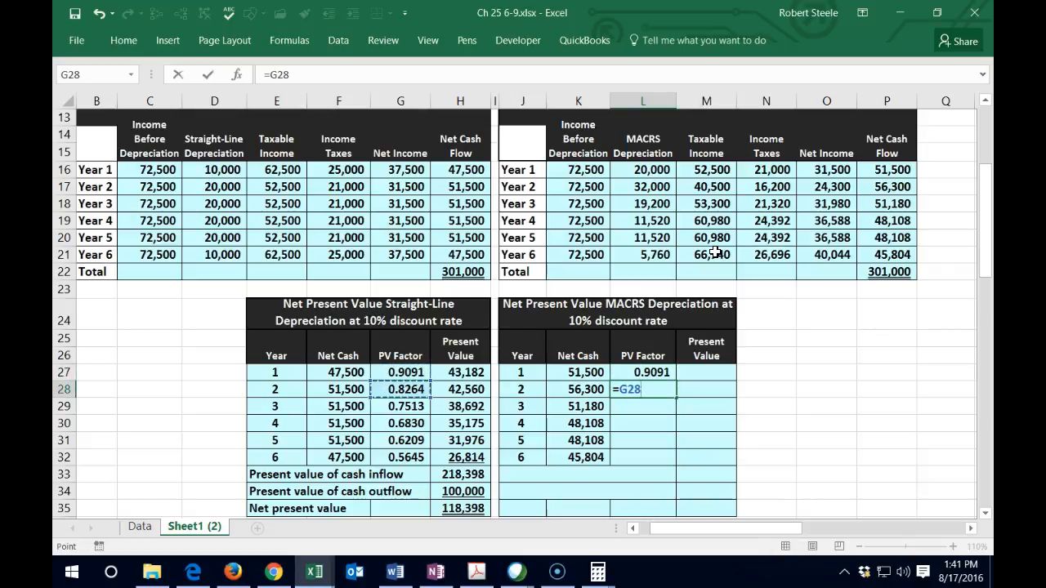
{"action": "key", "text": "Return"}
{"action": "left_click", "coordinate": [671, 390]}
{"action": "left_click_drag", "start_coordinate": [676, 398], "coordinate": [675, 464]}
Step: Calculate the MACRS Year 1 present value in M27 as net cash K27 times PV factor L27
{"action": "left_click", "coordinate": [700, 373]}
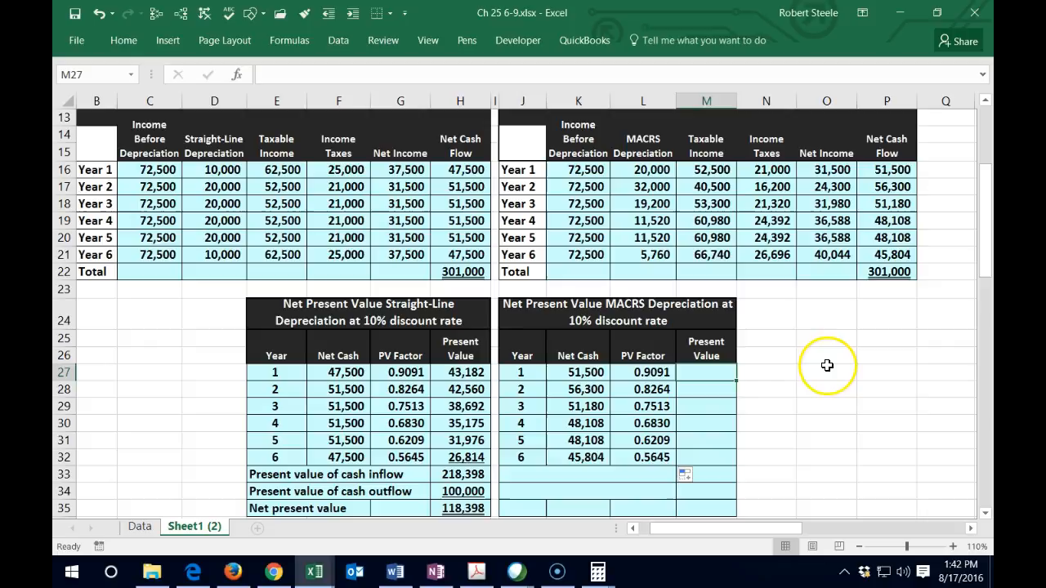
{"action": "type", "text": "="}
{"action": "key", "text": "Left"}
{"action": "key", "text": "Left"}
{"action": "key", "text": "Left"}
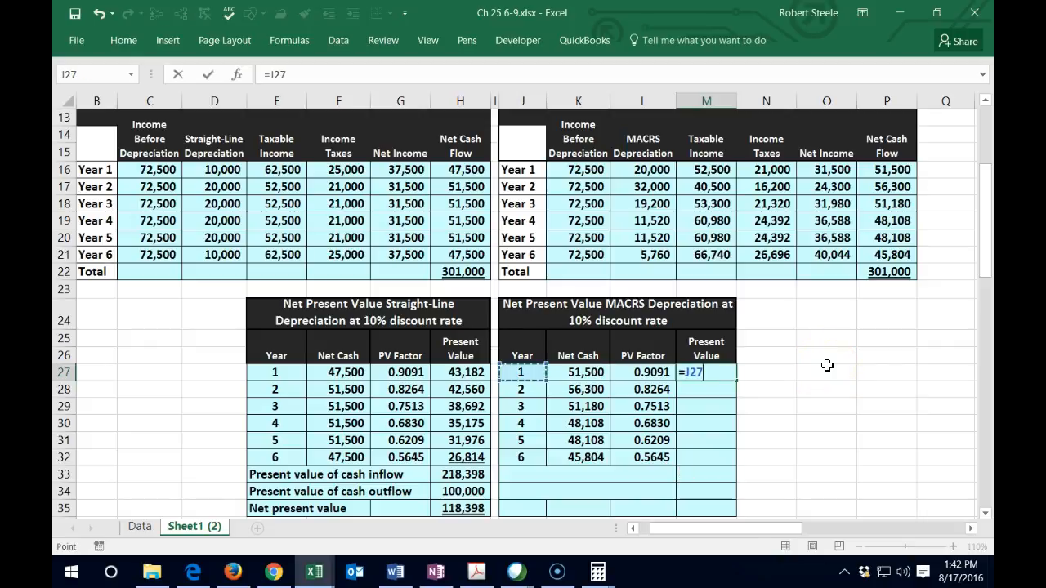
{"action": "key", "text": "Right"}
{"action": "type", "text": "*"}
{"action": "key", "text": "Left"}
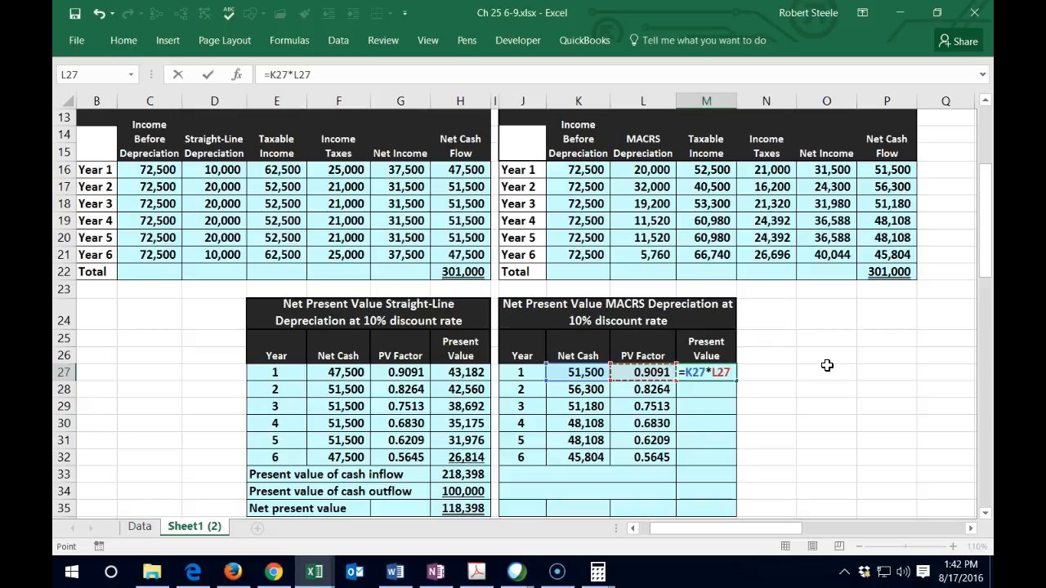
{"action": "key", "text": "Return"}
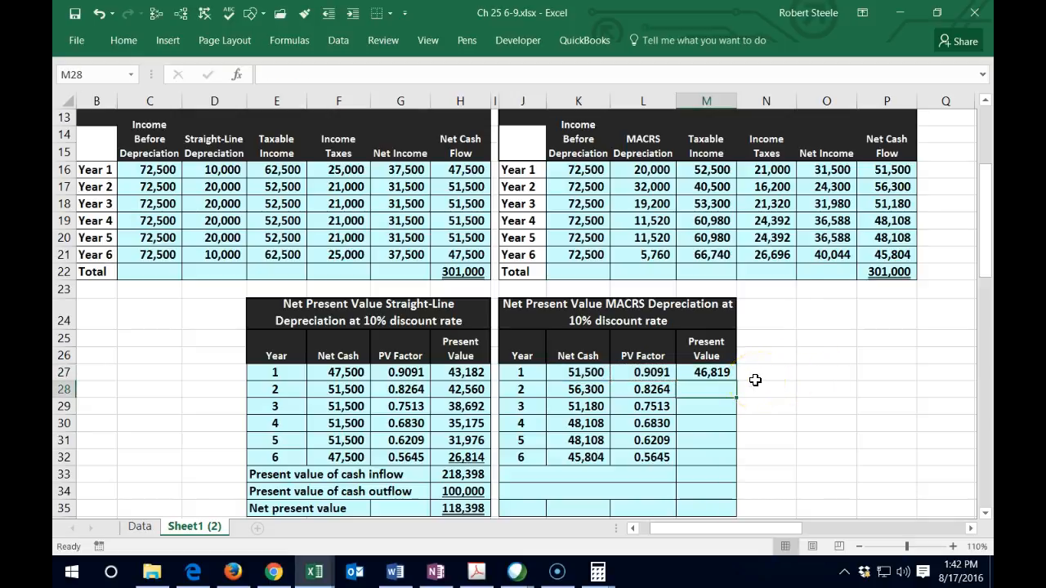
Step: Calculate the MACRS Year 2 present value in M28 as K28 times L28
{"action": "type", "text": "="}
{"action": "key", "text": "Left"}
{"action": "key", "text": "Left"}
{"action": "key", "text": "Left"}
{"action": "key", "text": "Right"}
{"action": "type", "text": "*"}
{"action": "key", "text": "Left"}
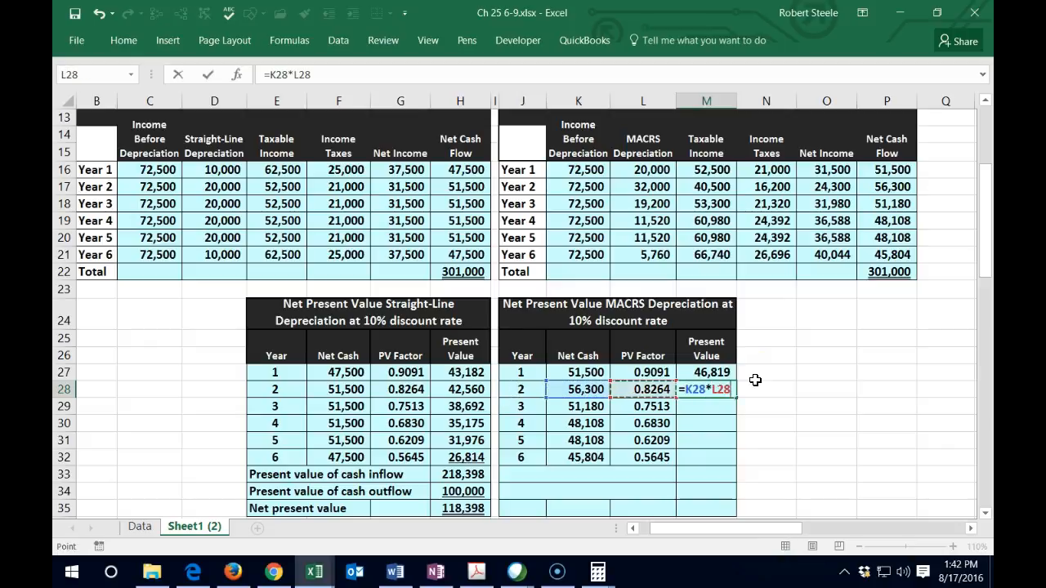
{"action": "key", "text": "Return"}
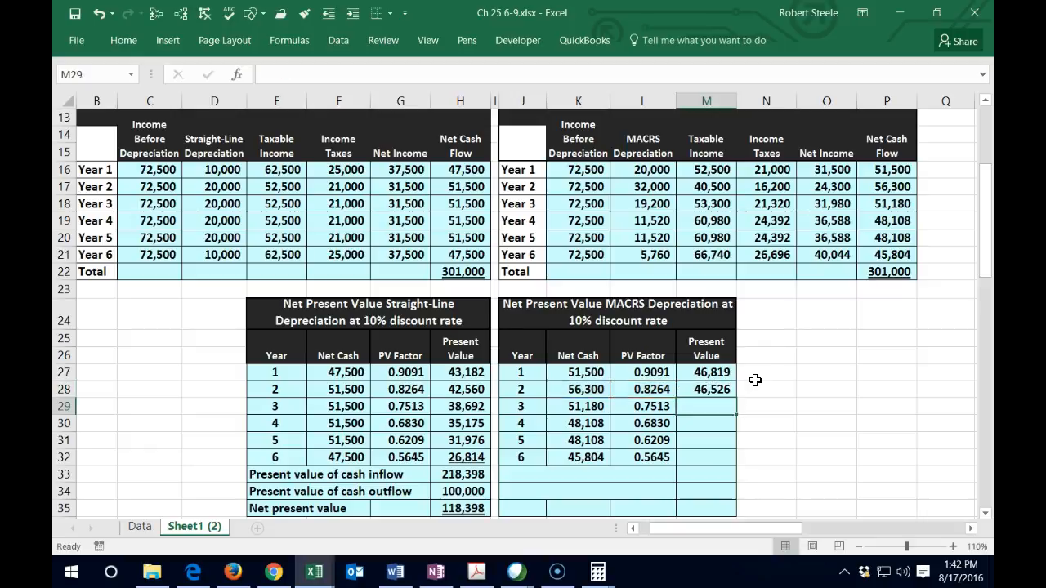
Step: Calculate the MACRS Year 3 present value in M29 as K29 times L29
{"action": "type", "text": "="}
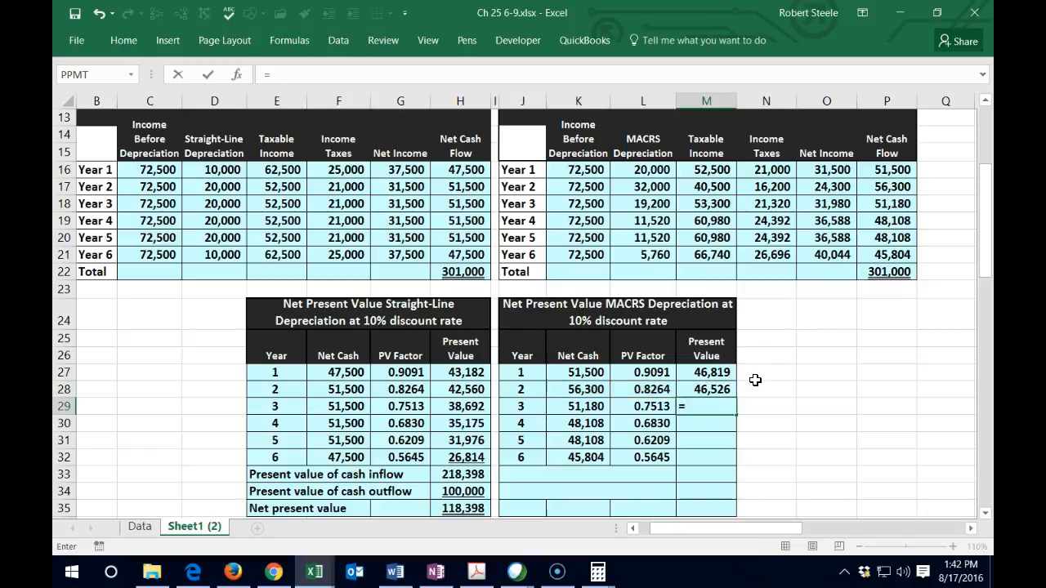
{"action": "key", "text": "Left"}
{"action": "key", "text": "Left"}
{"action": "type", "text": "*"}
{"action": "key", "text": "Right"}
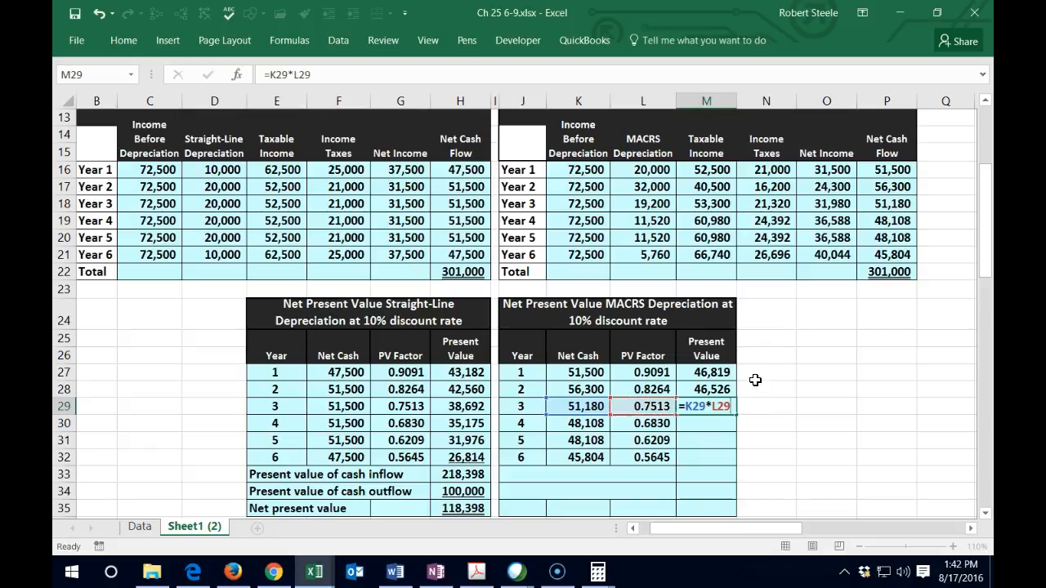
{"action": "key", "text": "Return"}
Step: Calculate the MACRS Year 4 present value in M30 as K30 times L30
{"action": "type", "text": "="}
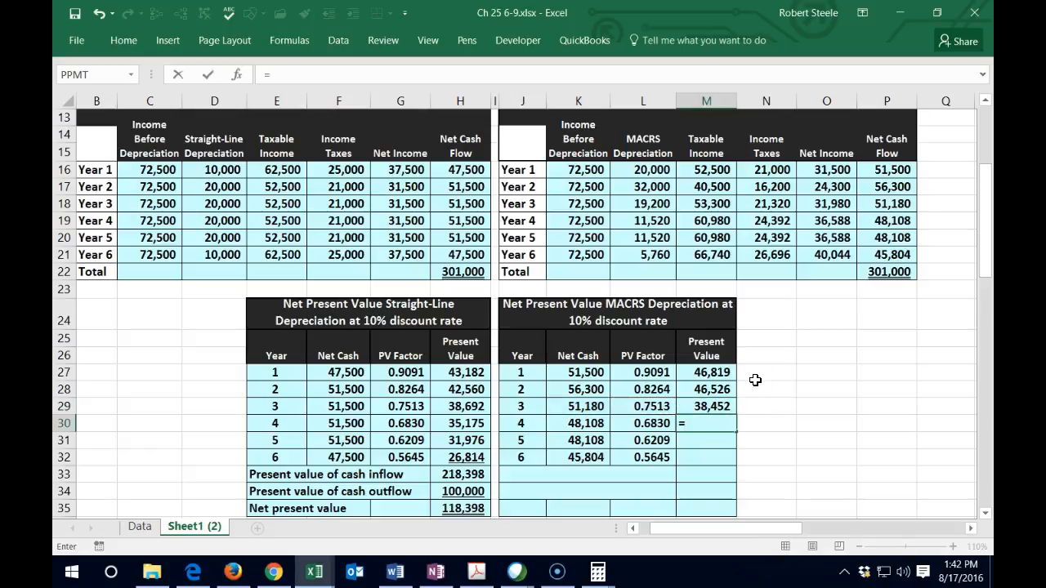
{"action": "key", "text": "Left"}
{"action": "key", "text": "Left"}
{"action": "type", "text": "*"}
{"action": "key", "text": "Left"}
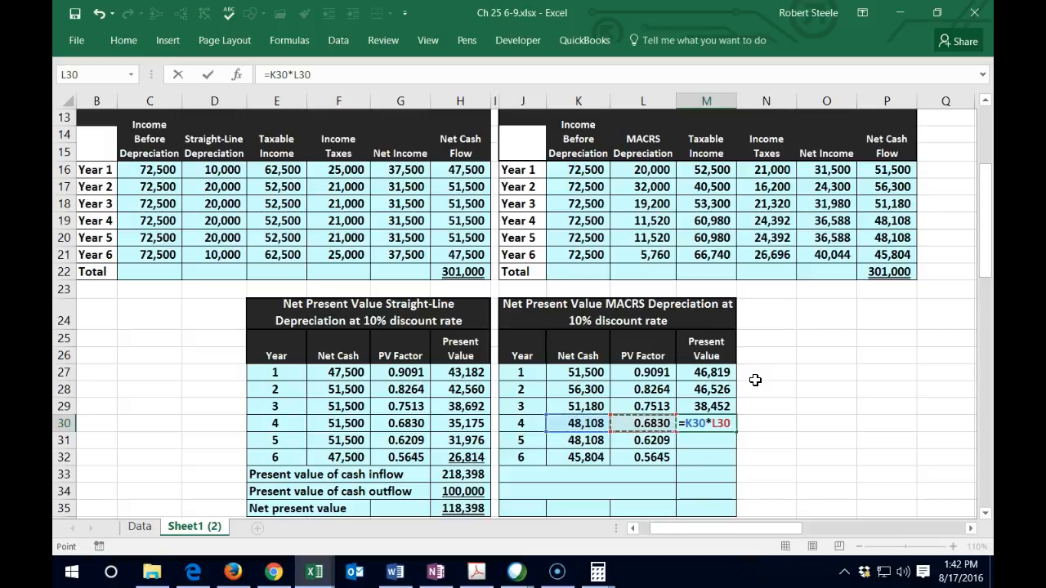
{"action": "key", "text": "Return"}
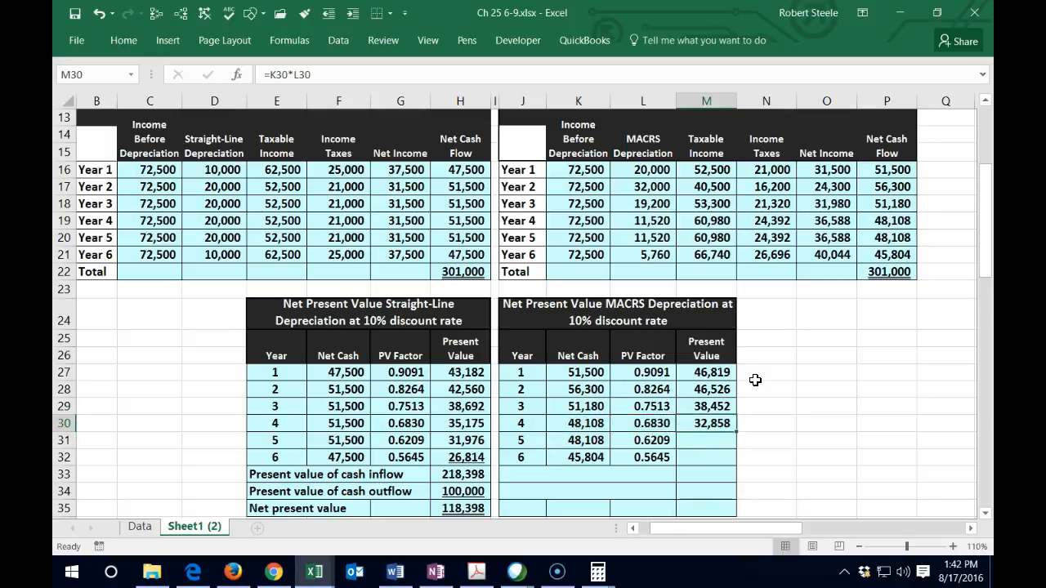
Step: Compare the Year 4 present value formulas of the MACRS table in M30 and the straight-line table in H30
{"action": "key", "text": "Up"}
{"action": "key", "text": "Left"}
{"action": "key", "text": "Left"}
{"action": "key", "text": "Left"}
{"action": "key", "text": "Left"}
{"action": "key", "text": "Left"}
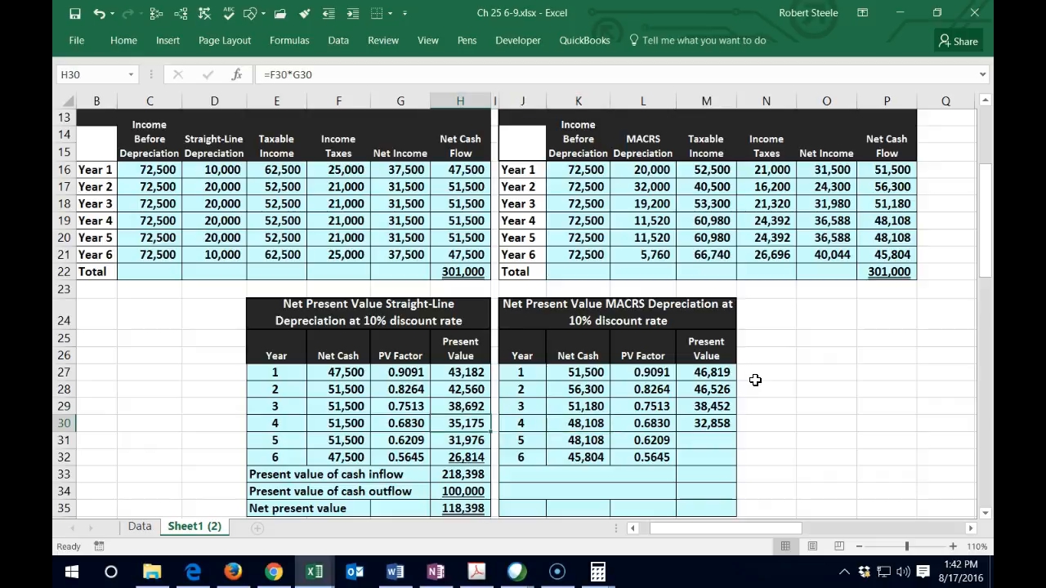
{"action": "key", "text": "Right"}
{"action": "key", "text": "Right"}
{"action": "key", "text": "Right"}
{"action": "key", "text": "Right"}
{"action": "key", "text": "Right"}
{"action": "key", "text": "Down"}
{"action": "key", "text": "Right"}
{"action": "key", "text": "Left"}
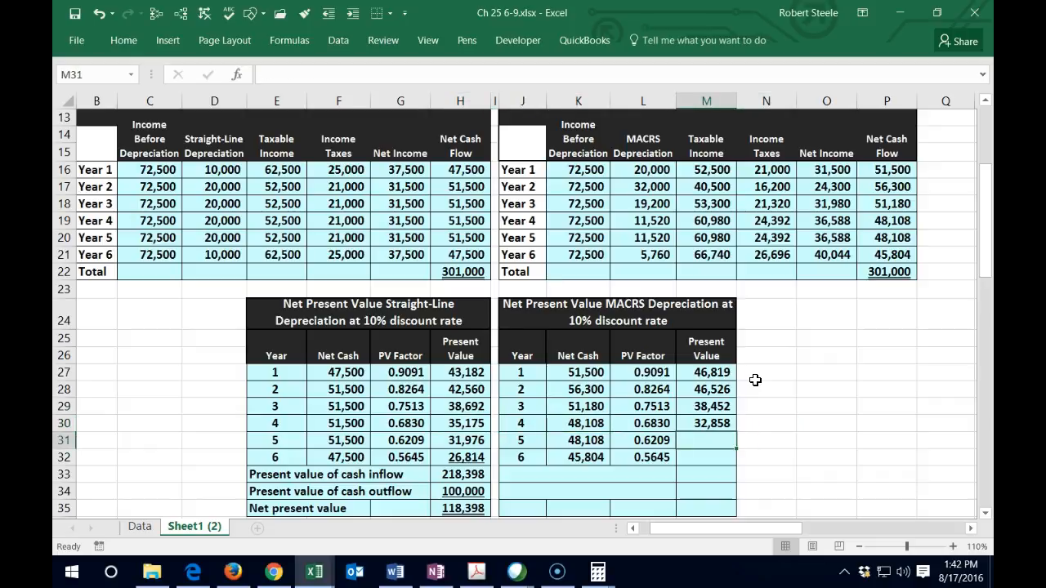
Step: Try to calculate the MACRS Year 5 present value in M31 from its net cash and PV factor
{"action": "type", "text": "="}
{"action": "key", "text": "Left"}
{"action": "key", "text": "Left"}
{"action": "key", "text": "Left"}
{"action": "key", "text": "Right"}
{"action": "type", "text": "*"}
{"action": "key", "text": "Left"}
{"action": "key", "text": "Return"}
Step: Enter the Year 5 present value formula =+K31*L31 in M31 and fill it down to Year 6 in M32
{"action": "key", "text": "Up"}
{"action": "type", "text": "+"}
{"action": "key", "text": "Left"}
{"action": "key", "text": "Left"}
{"action": "type", "text": "*"}
{"action": "key", "text": "Left"}
{"action": "key", "text": "Return"}
{"action": "left_click", "coordinate": [726, 438]}
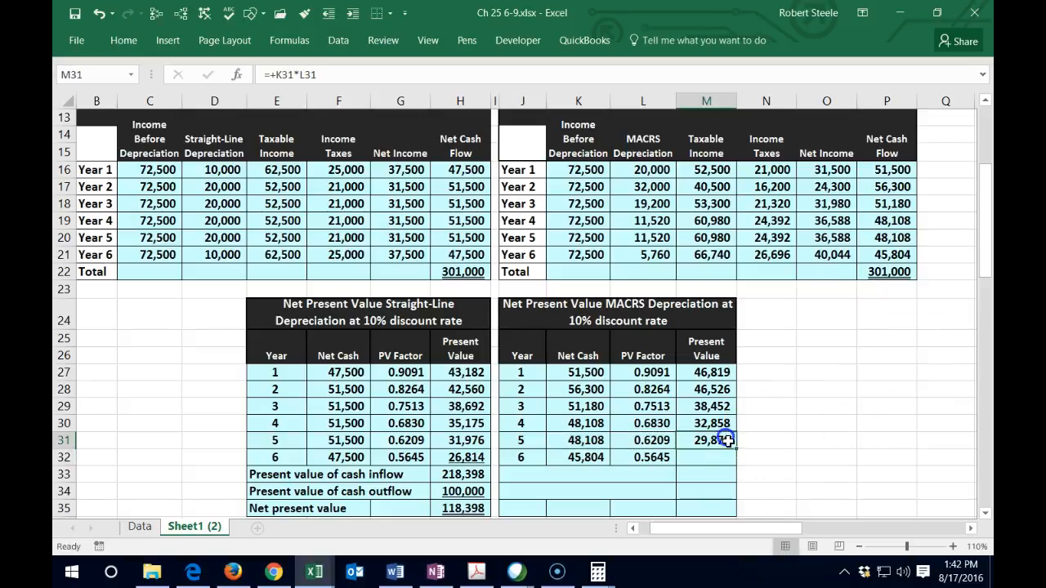
{"action": "left_click_drag", "start_coordinate": [737, 461], "coordinate": [735, 460]}
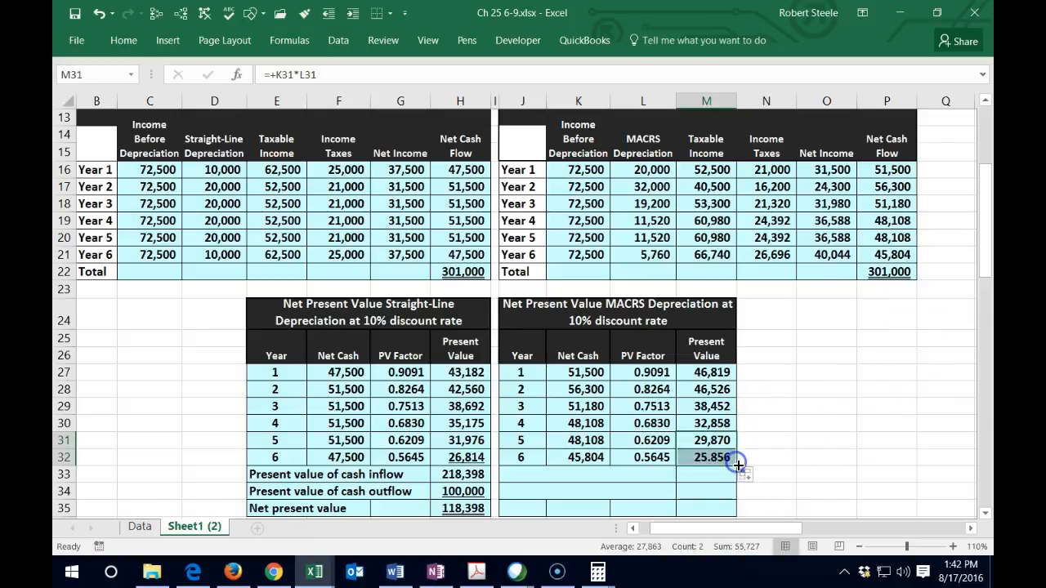
Step: Link the label in J33 of the MACRS table to the cash inflow label with =E33
{"action": "left_click", "coordinate": [561, 477]}
{"action": "type", "text": "="}
{"action": "key", "text": "Left"}
{"action": "key", "text": "Left"}
{"action": "key", "text": "Left"}
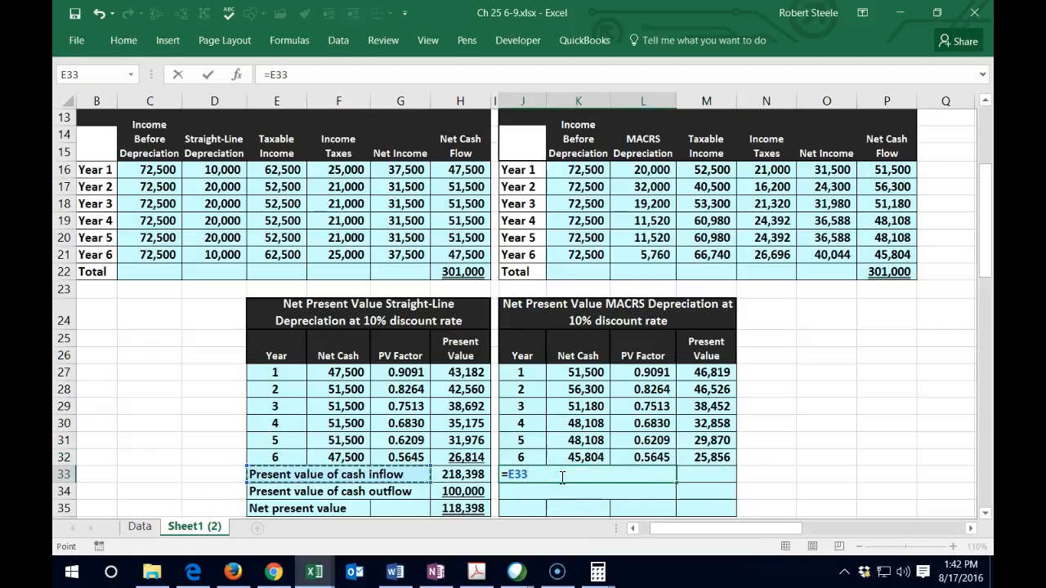
{"action": "key", "text": "Return"}
Step: Total the MACRS present values for Years 1 to 6 in M33 with =SUM(M27:M32)
{"action": "scroll", "coordinate": [771, 443], "scroll_direction": "down", "scroll_amount": 1}
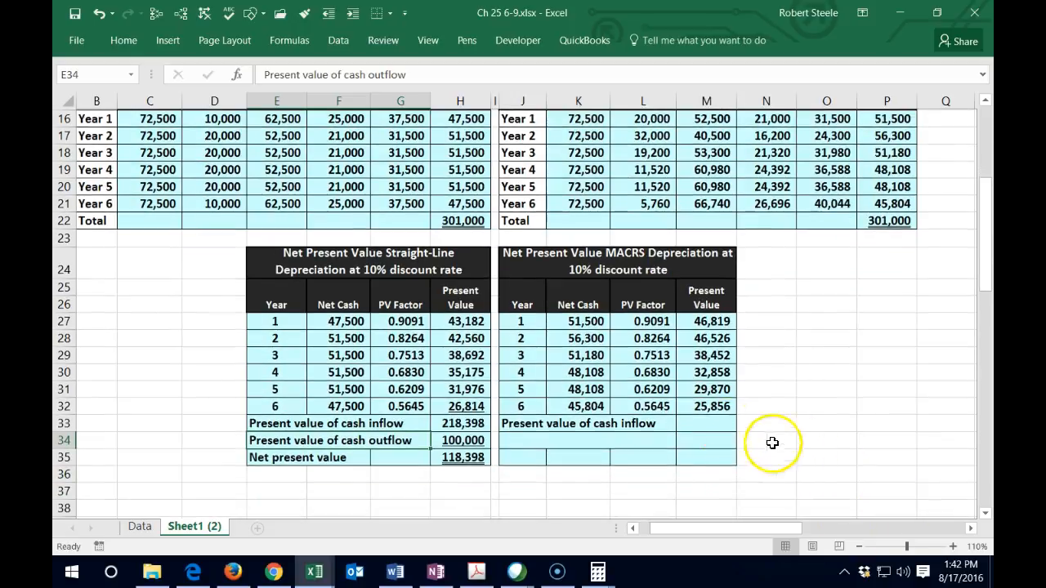
{"action": "left_click", "coordinate": [714, 423]}
{"action": "type", "text": "=sum("}
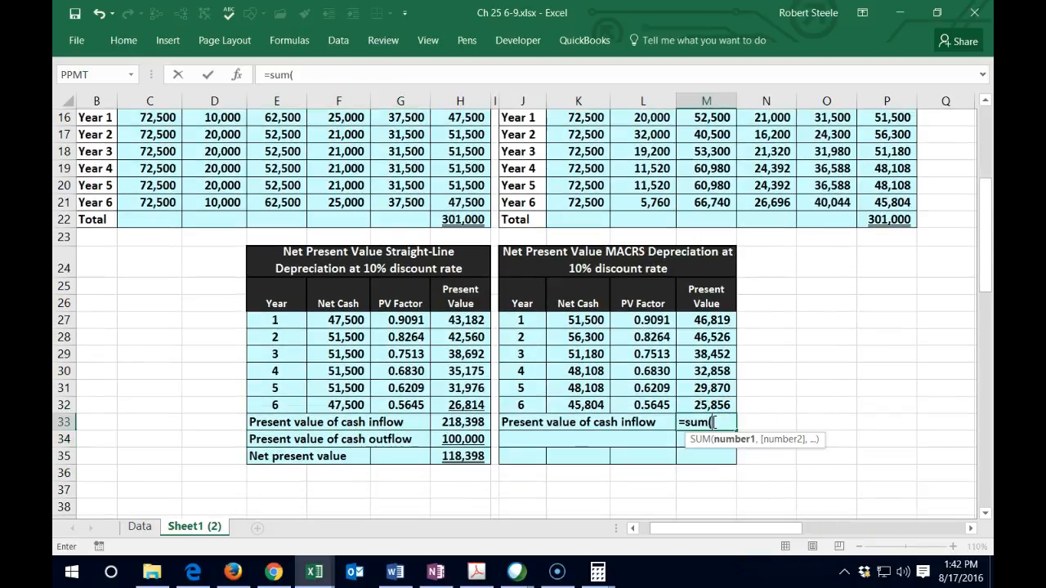
{"action": "key", "text": "Up"}
{"action": "key", "text": "shift+Up"}
{"action": "key", "text": "shift+Up"}
{"action": "key", "text": "shift+Up"}
{"action": "key", "text": "shift+Up"}
{"action": "key", "text": "shift+Up"}
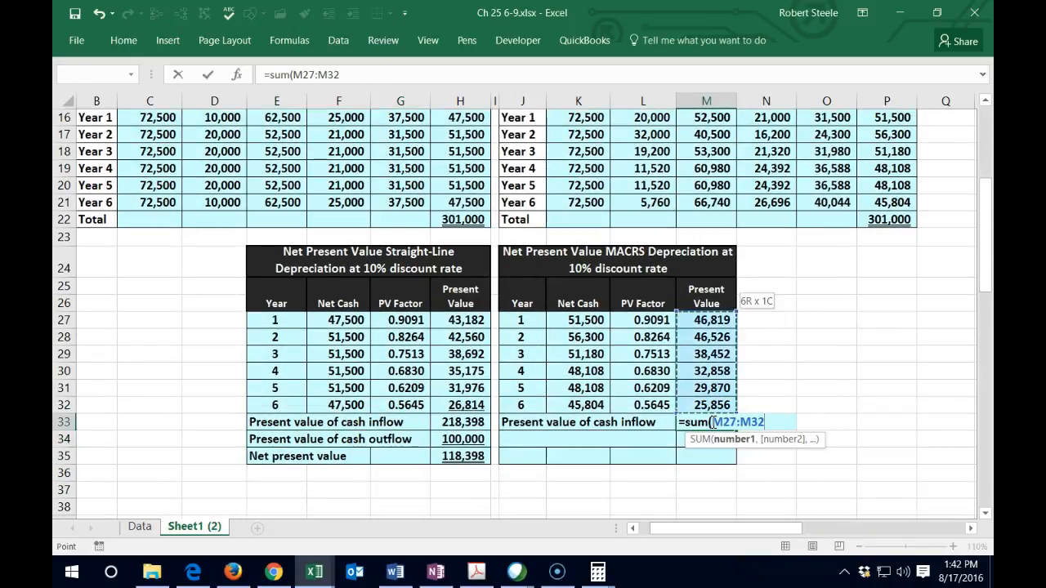
{"action": "key", "text": "Return"}
Step: Compare the cash inflow totals in M33 and H33 and the yearly net cash flows of both depreciation methods
{"action": "left_click", "coordinate": [693, 450]}
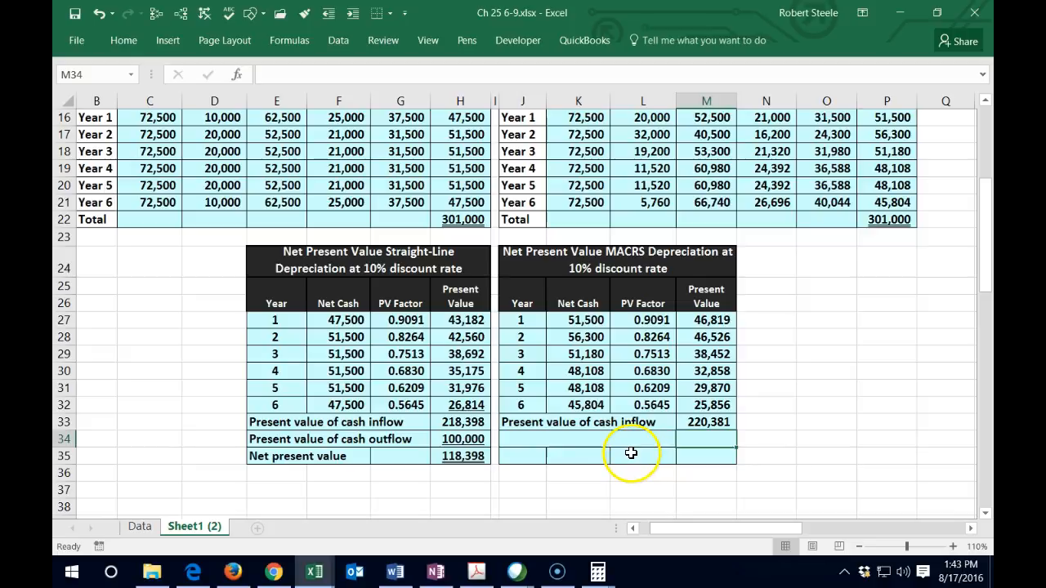
{"action": "left_click", "coordinate": [691, 424]}
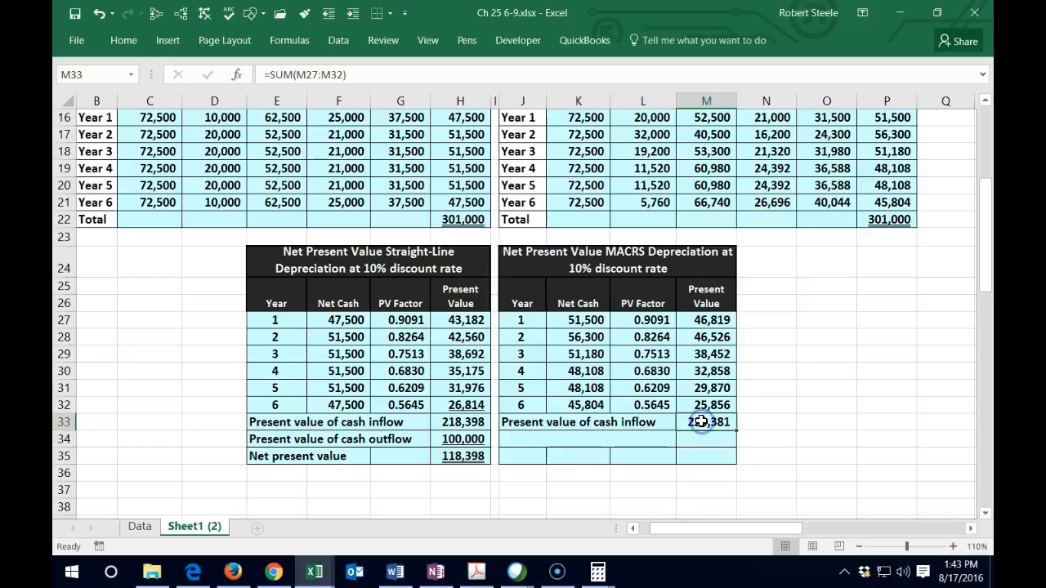
{"action": "left_click", "coordinate": [478, 423]}
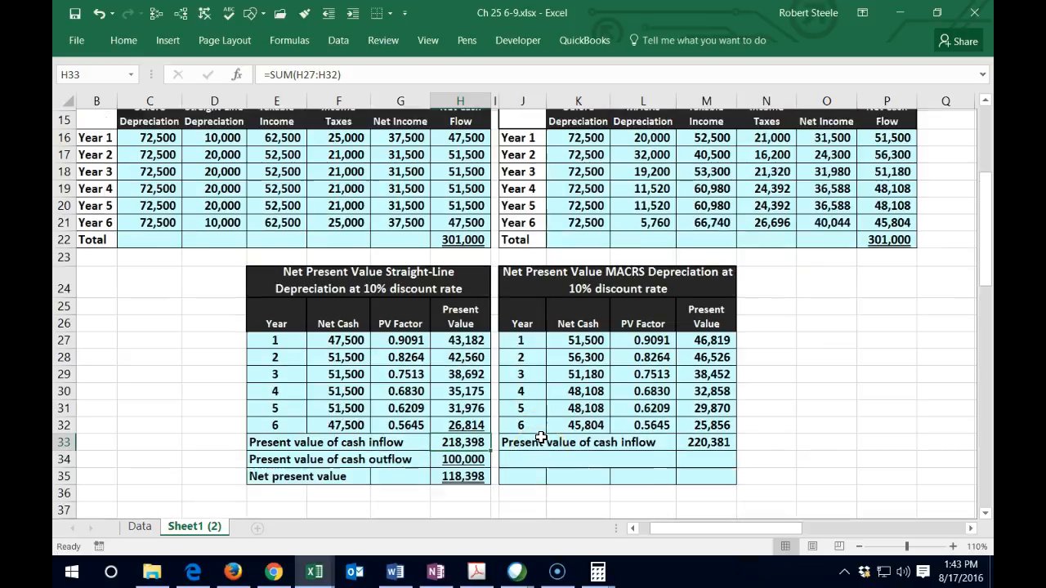
{"action": "scroll", "coordinate": [523, 343], "scroll_direction": "up", "scroll_amount": 1}
{"action": "left_click_drag", "start_coordinate": [466, 170], "coordinate": [472, 203]}
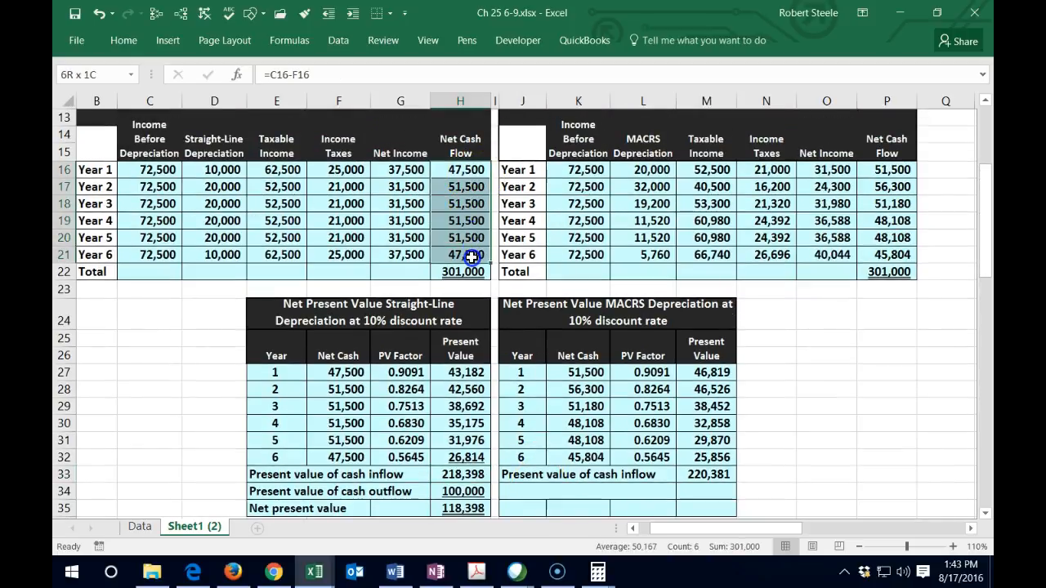
{"action": "left_click_drag", "start_coordinate": [892, 174], "coordinate": [897, 258]}
{"action": "scroll", "coordinate": [888, 341], "scroll_direction": "down", "scroll_amount": 1}
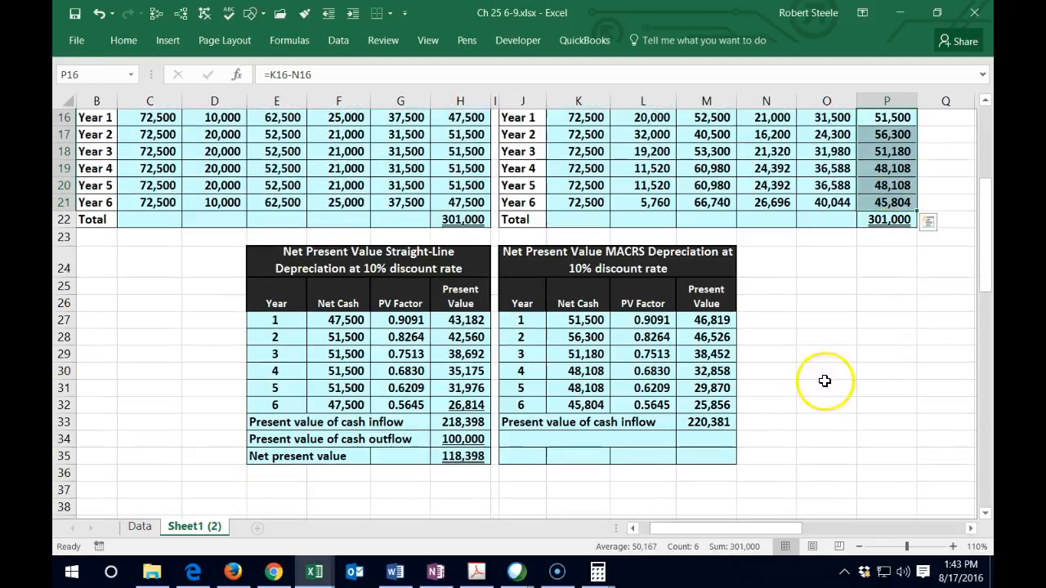
Step: Link the label in J34 of the MACRS table to the cash outflow label with =E34
{"action": "left_click", "coordinate": [520, 440]}
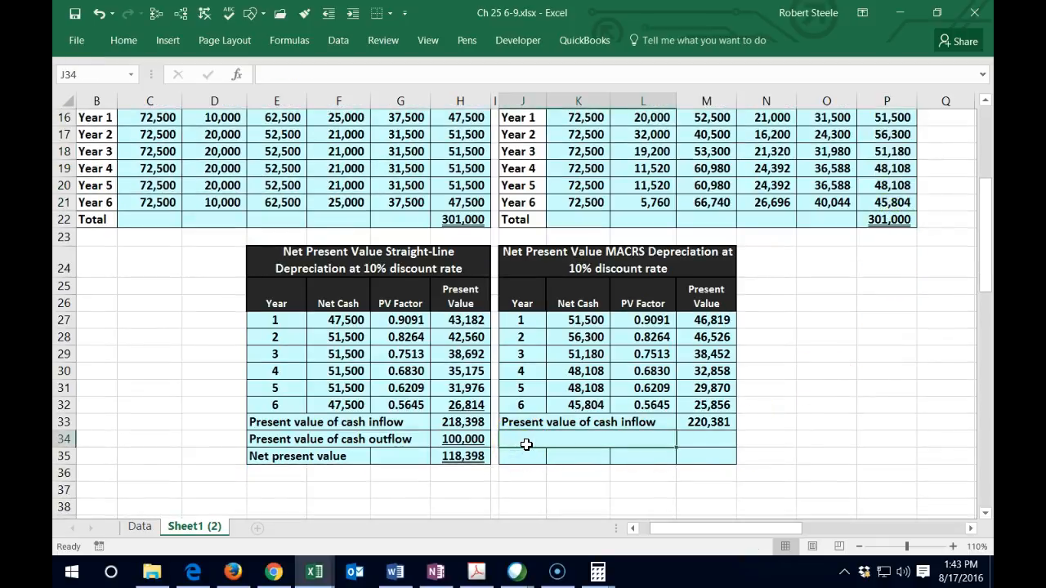
{"action": "type", "text": "="}
{"action": "key", "text": "Left"}
{"action": "key", "text": "Left"}
{"action": "key", "text": "Left"}
{"action": "key", "text": "Tab"}
Step: Enter 100,000 as the MACRS present value of cash outflow in M34
{"action": "key", "text": "Right"}
{"action": "key", "text": "Left"}
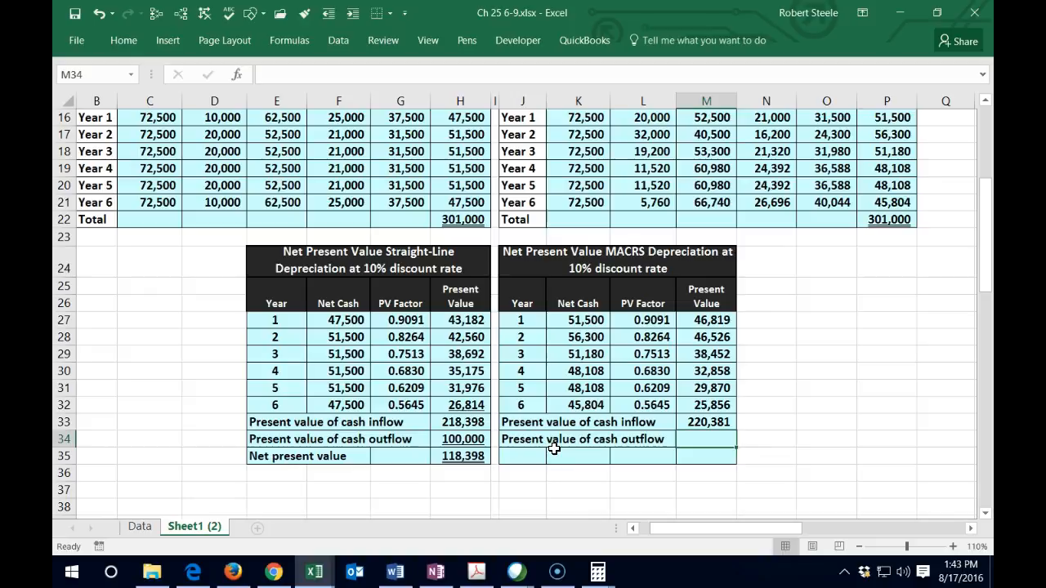
{"action": "type", "text": "100,000"}
{"action": "key", "text": "Return"}
Step: Link the label in J35 of the MACRS table to the net present value label with =E35
{"action": "key", "text": "Left"}
{"action": "key", "text": "Left"}
{"action": "key", "text": "Left"}
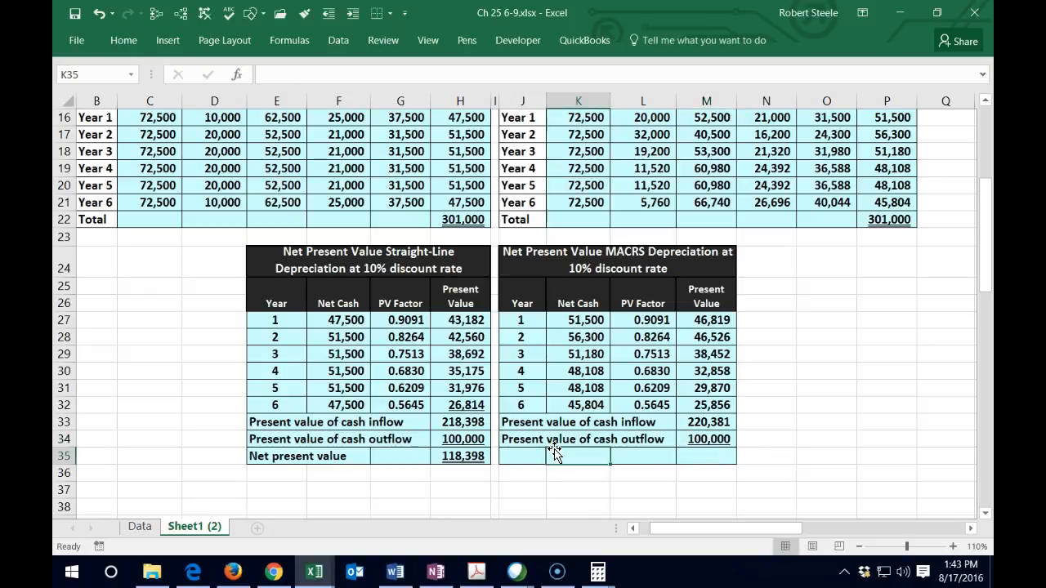
{"action": "type", "text": "="}
{"action": "key", "text": "Left"}
{"action": "key", "text": "Left"}
{"action": "key", "text": "Left"}
{"action": "key", "text": "Left"}
{"action": "key", "text": "Left"}
{"action": "key", "text": "ctrl+Return"}
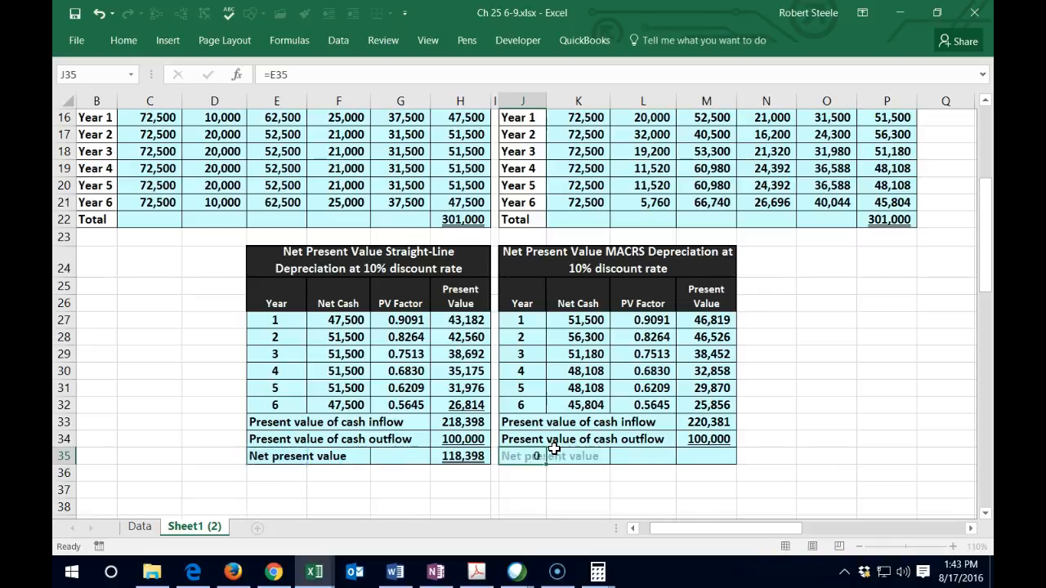
Step: Calculate the MACRS net present value in M35 as M33 minus M34 and check the formula
{"action": "key", "text": "Right"}
{"action": "key", "text": "Right"}
{"action": "key", "text": "Right"}
{"action": "type", "text": "="}
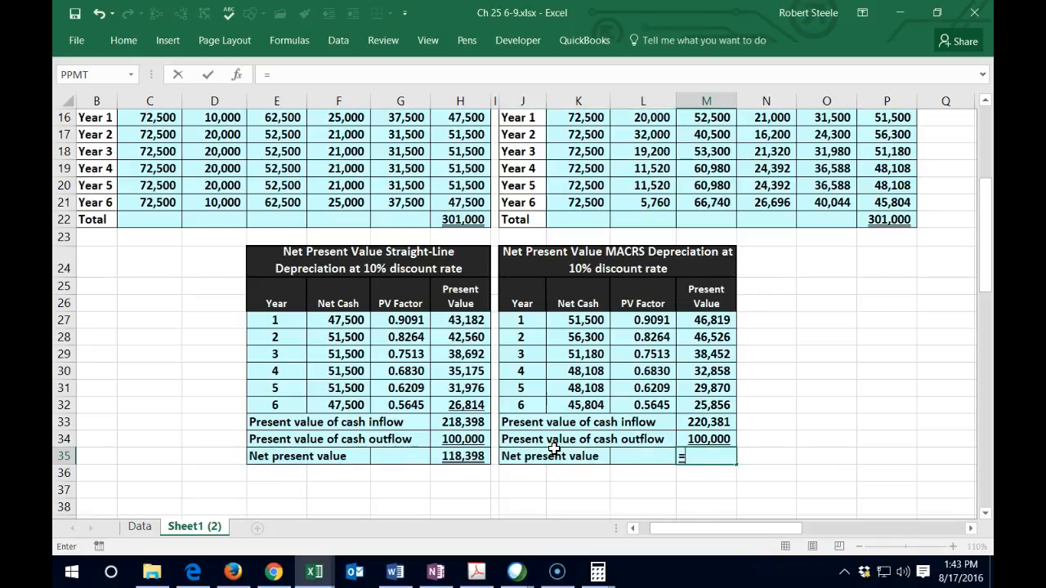
{"action": "left_click", "coordinate": [704, 421]}
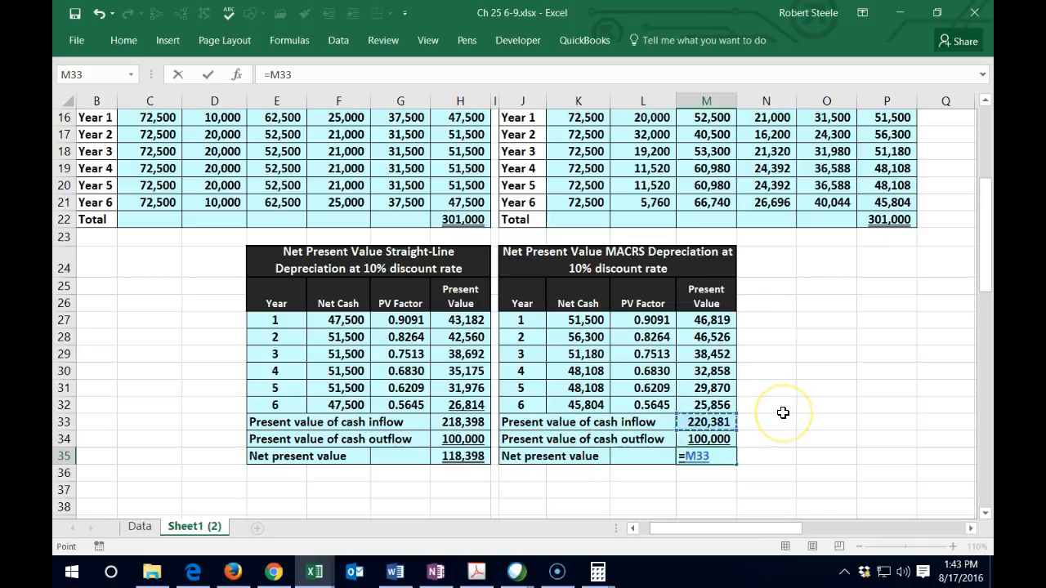
{"action": "type", "text": "-"}
{"action": "left_click", "coordinate": [705, 439]}
{"action": "key", "text": "ctrl+Return"}
{"action": "key", "text": "Return"}
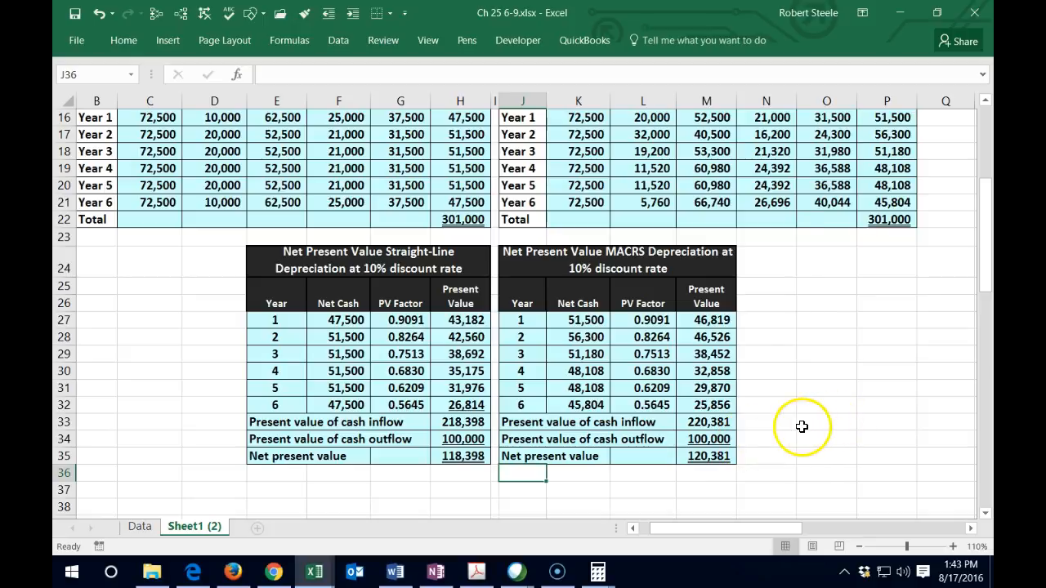
{"action": "left_click", "coordinate": [711, 459]}
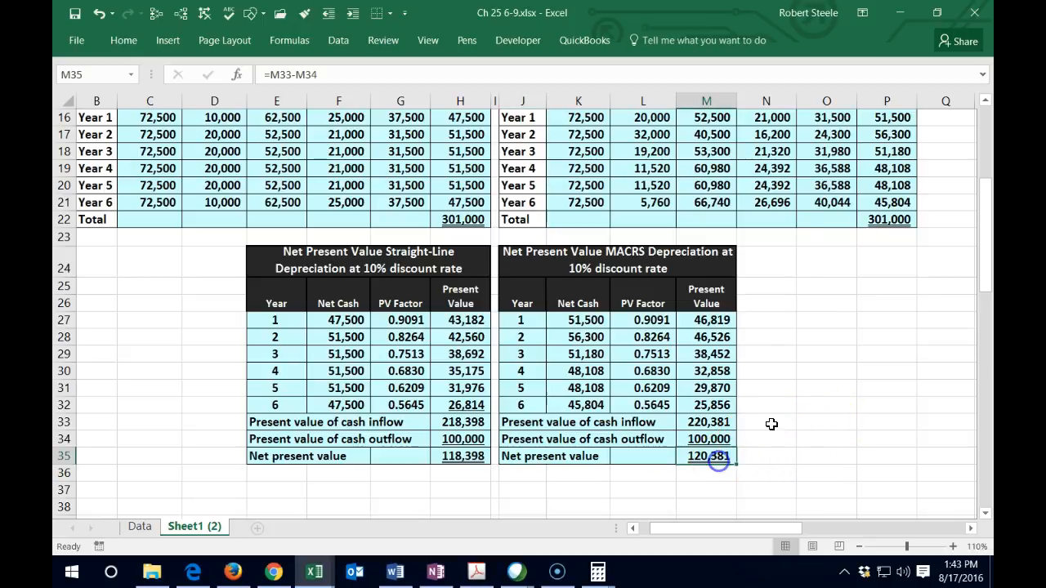